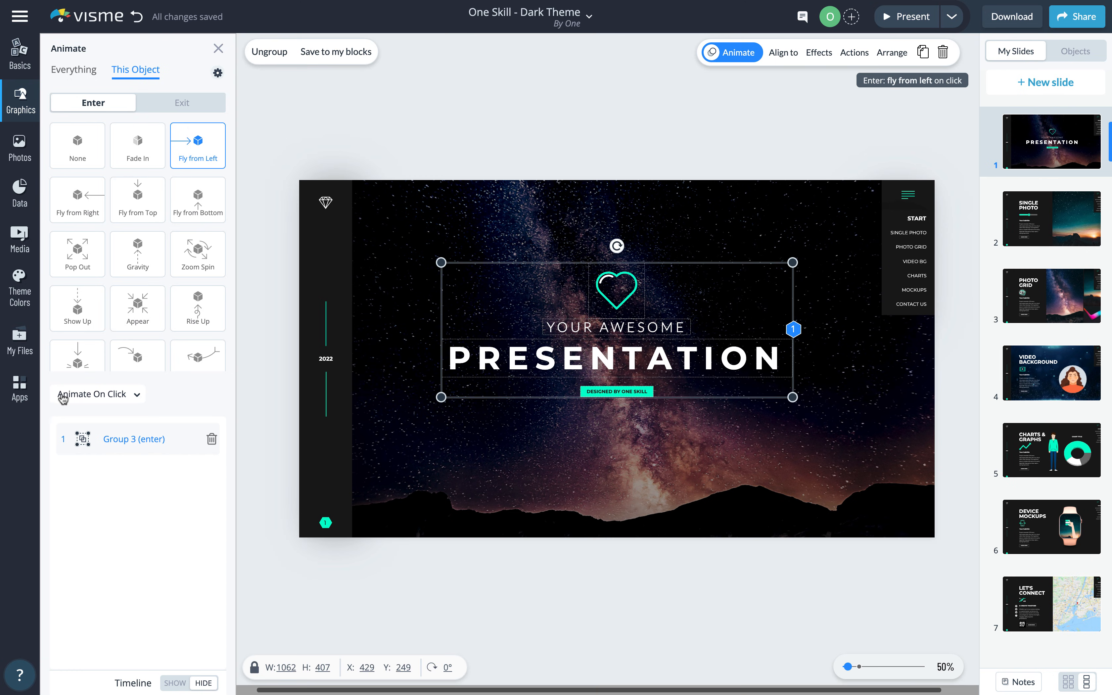
# - Start the title group's fly-from-left animation automatically at 0 s, then preview slide 1
pyautogui.click(137, 395)
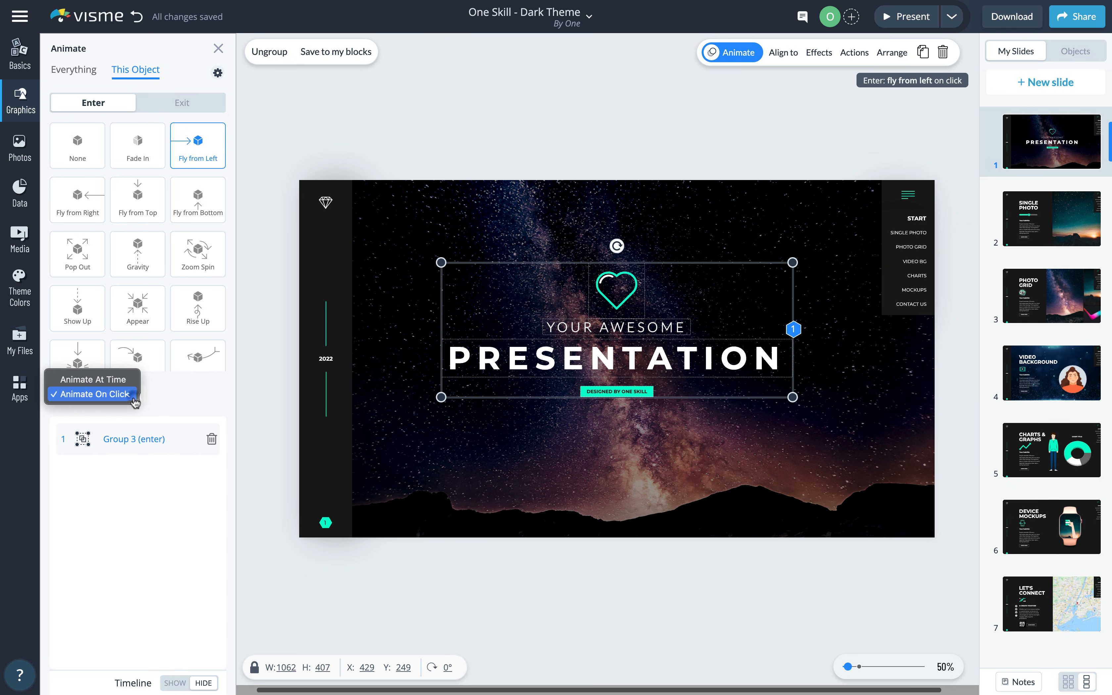
pyautogui.click(114, 381)
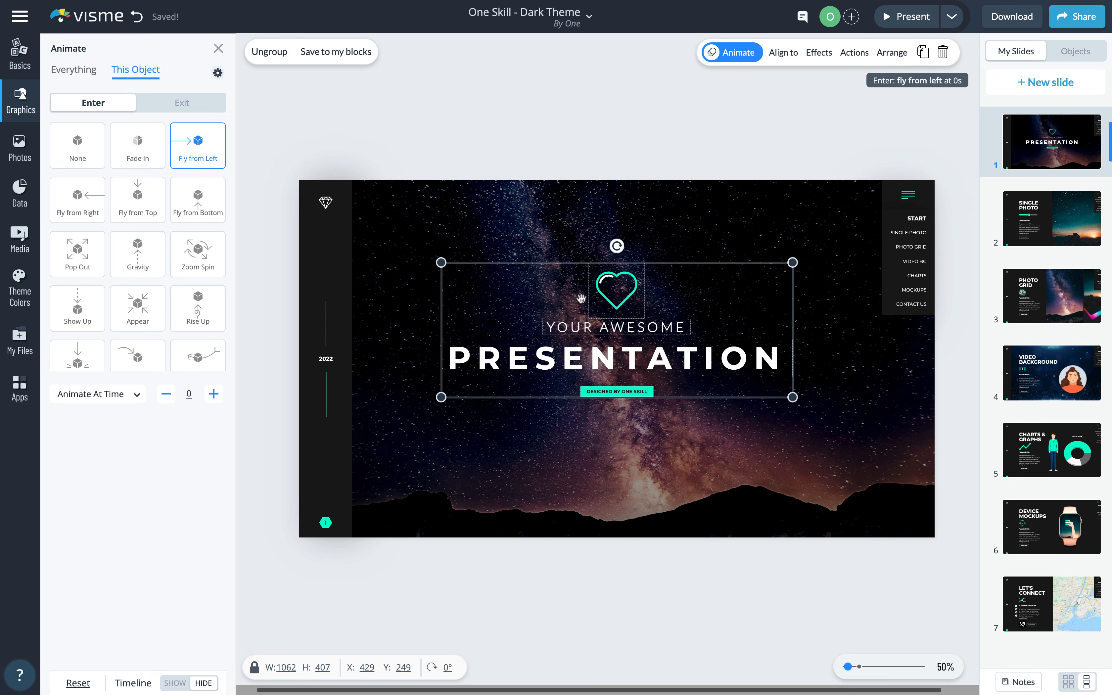
pyautogui.click(904, 18)
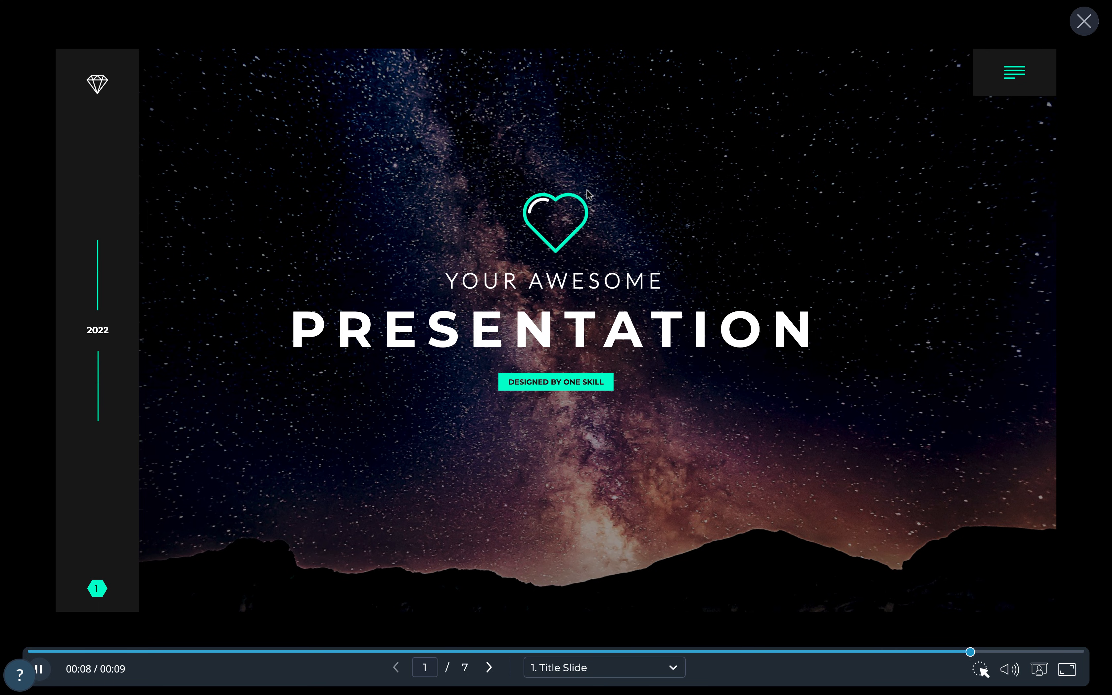
pyautogui.click(1076, 29)
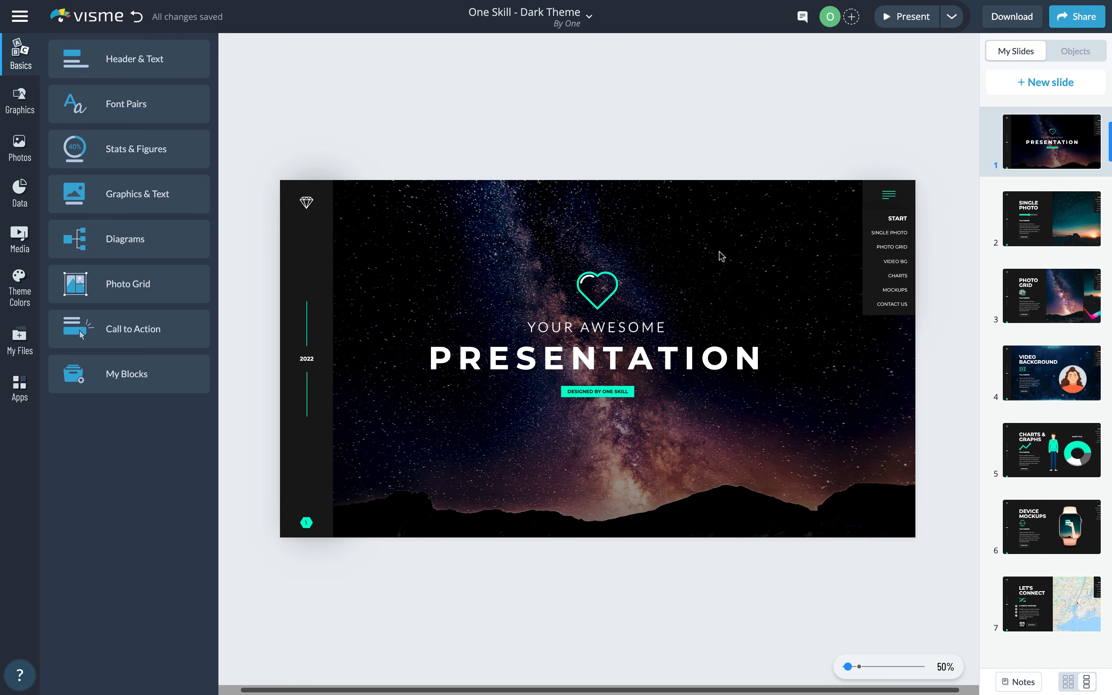
# - Remove slide 1's galaxy background photo and replace it with the dark theme colour fill
pyautogui.rightClick(593, 207)
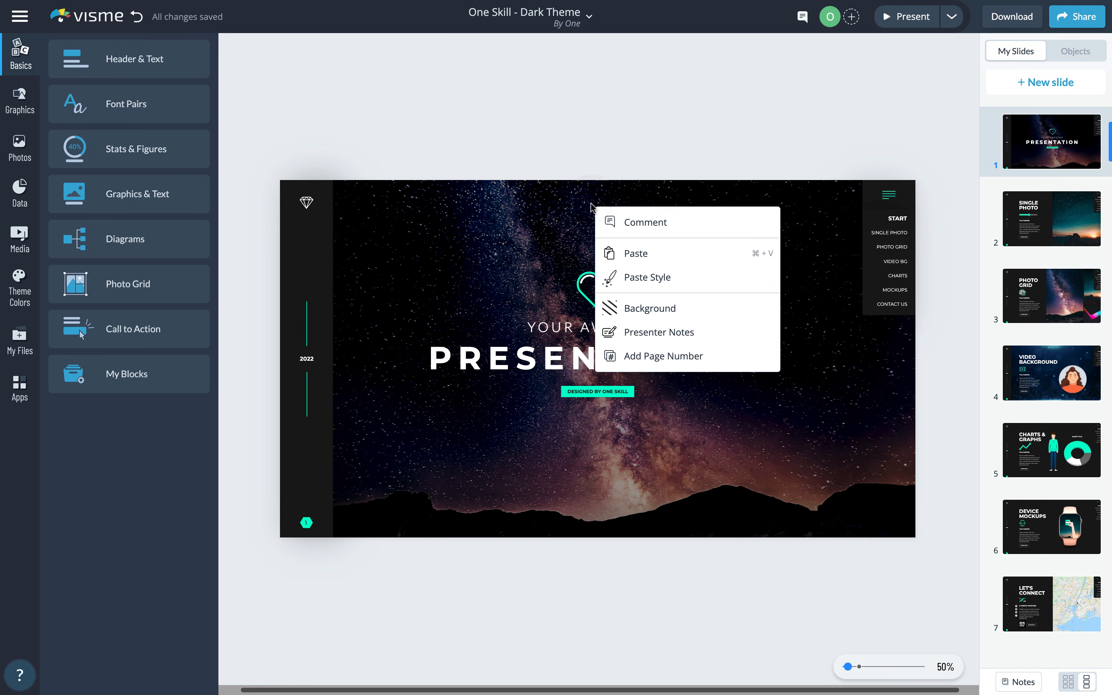
pyautogui.click(650, 309)
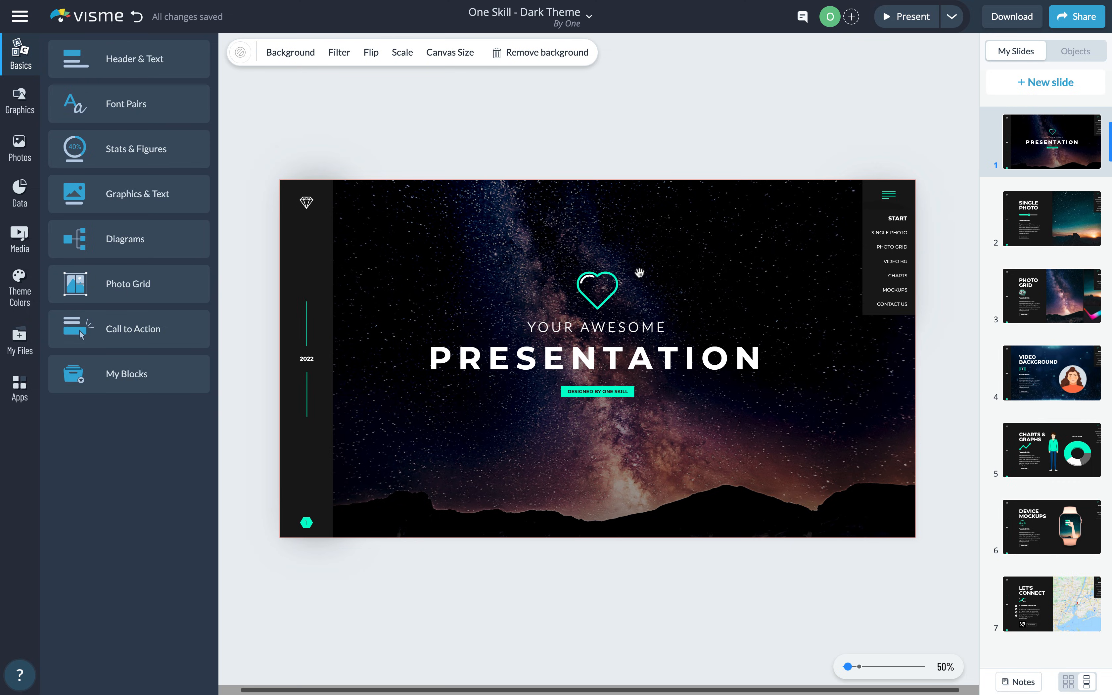
pyautogui.click(533, 54)
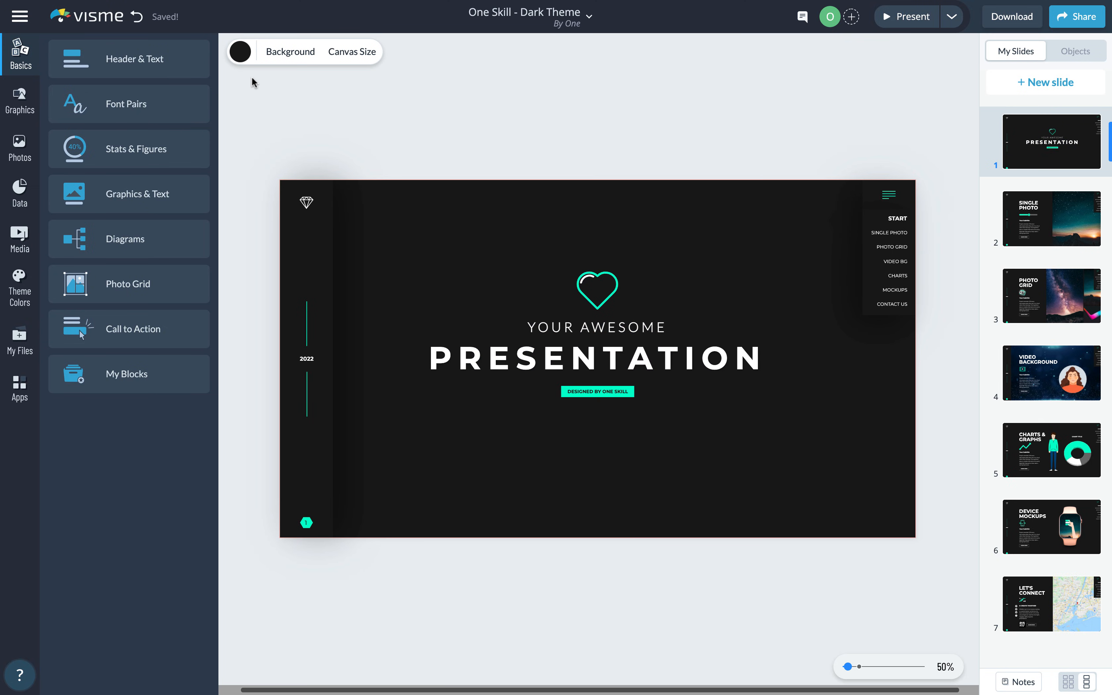
pyautogui.click(241, 53)
pyautogui.click(308, 158)
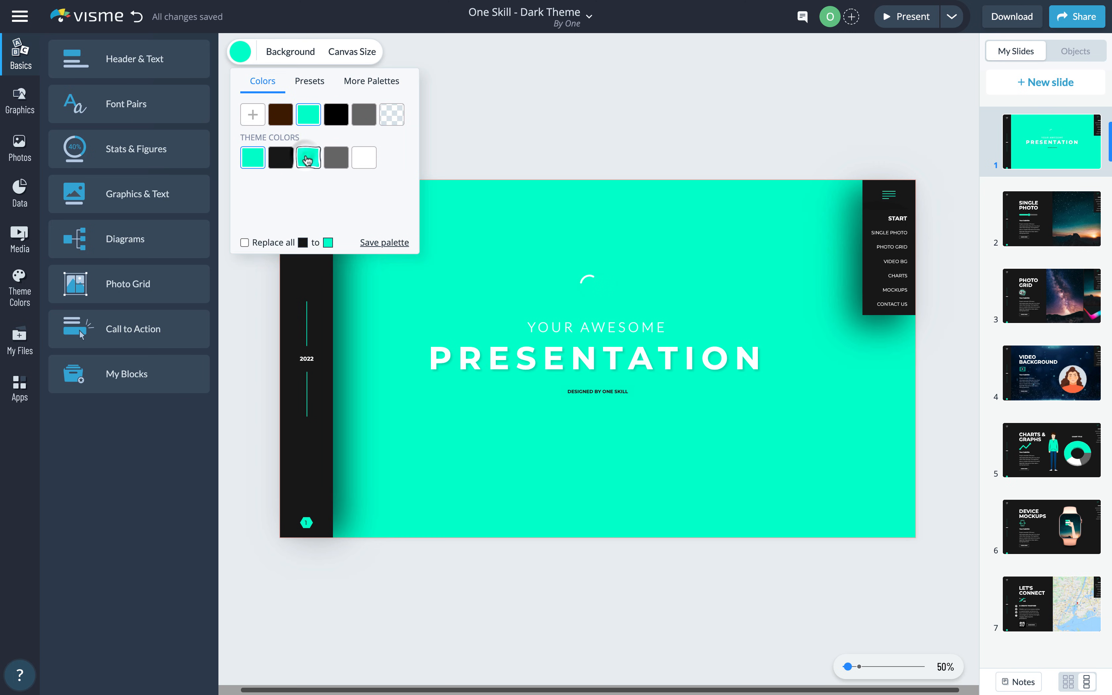
pyautogui.click(282, 160)
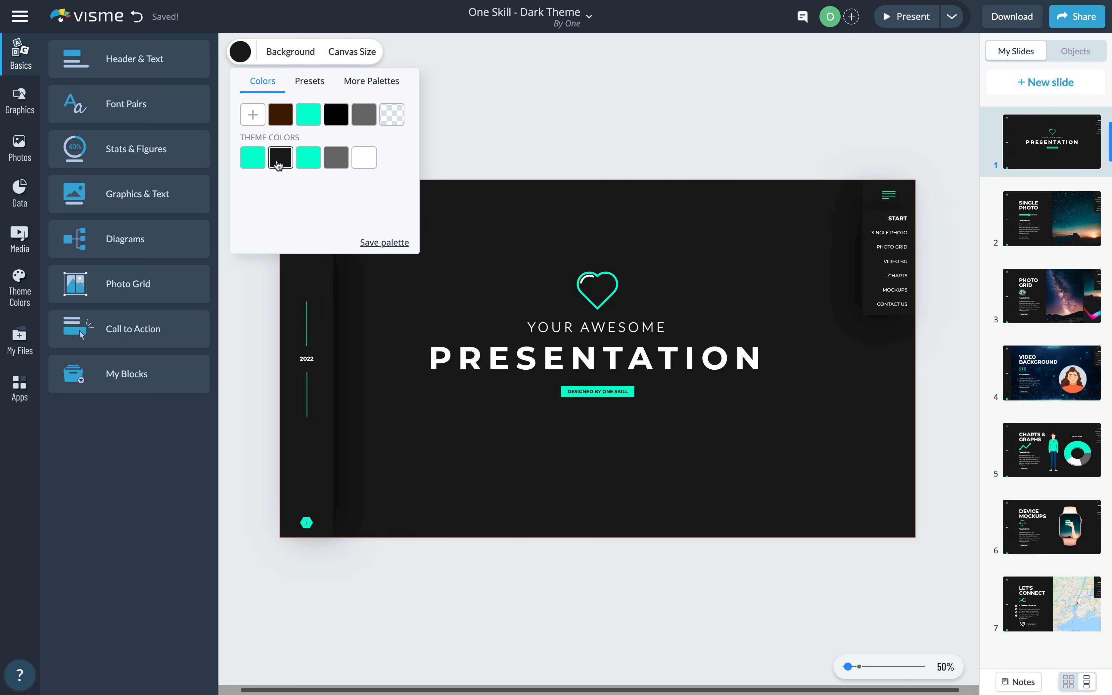
pyautogui.click(283, 51)
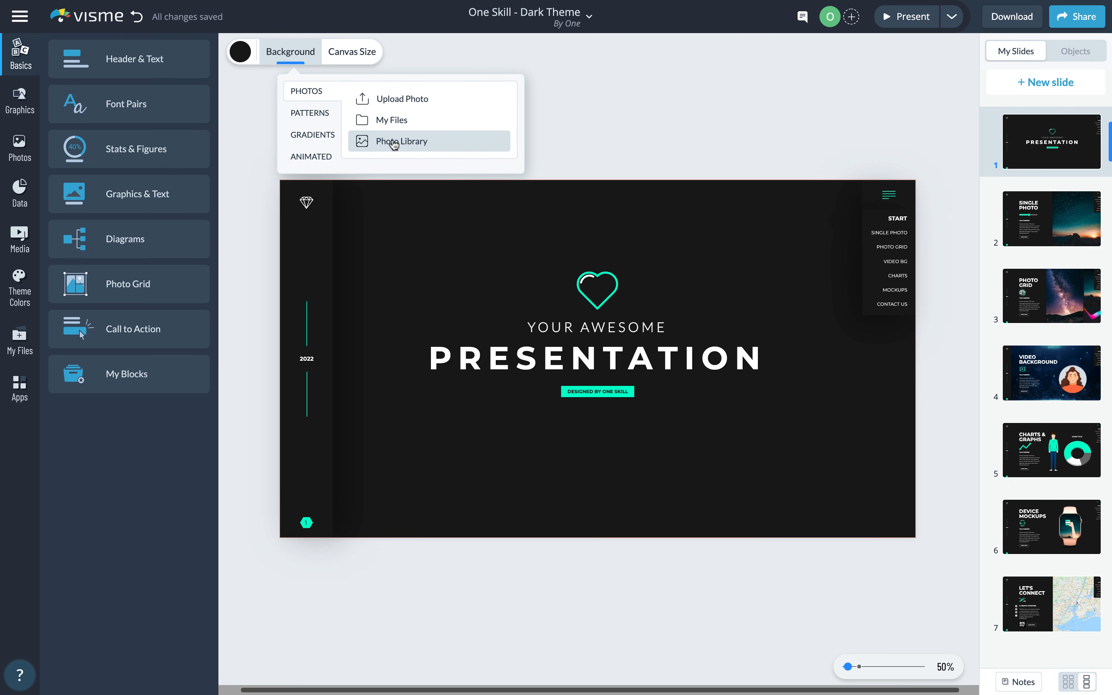
# - Search all photos for 'mountains at night' and set the Nepal mountain photo as slide 1's background
pyautogui.click(396, 145)
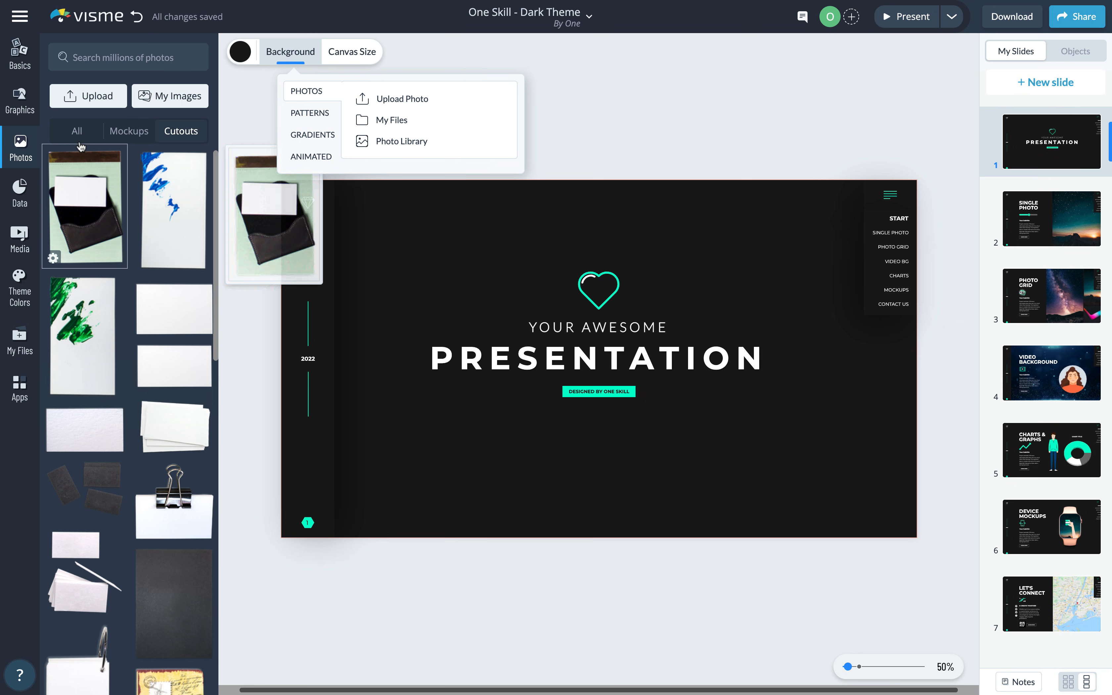
pyautogui.click(77, 131)
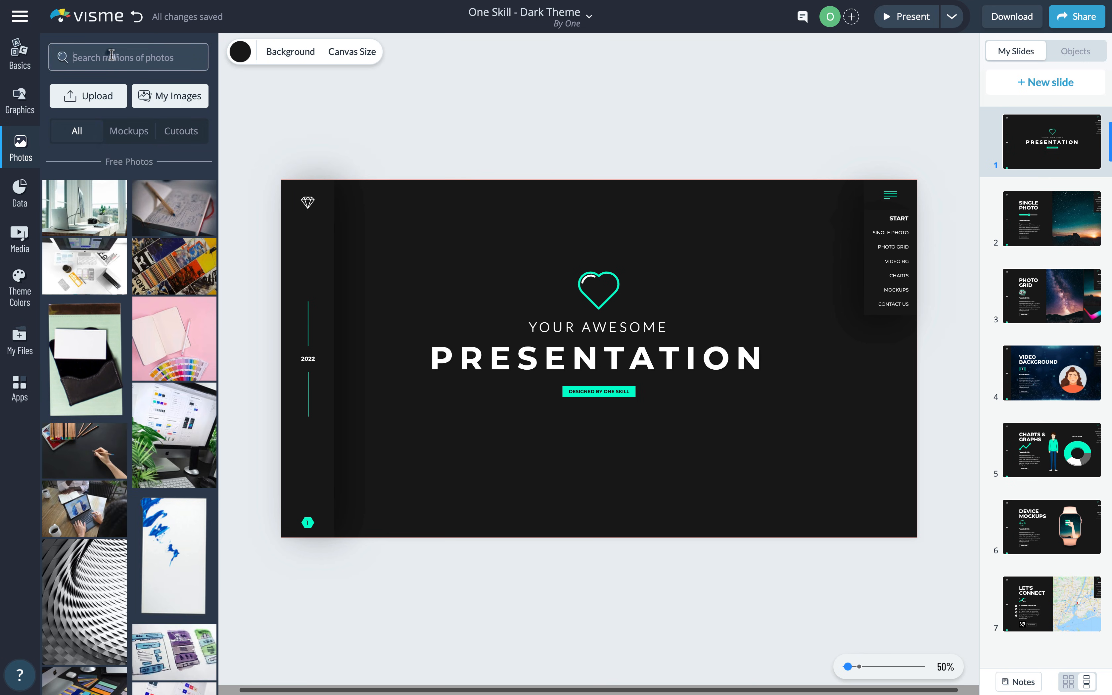
pyautogui.click(111, 55)
pyautogui.press('Return')
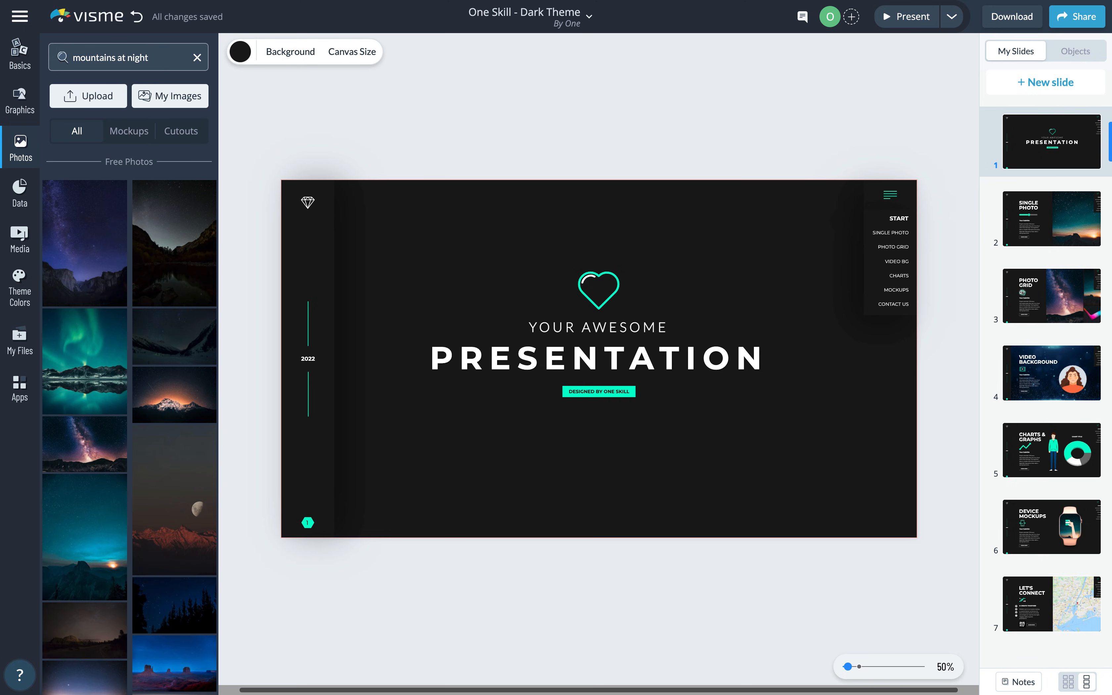
pyautogui.click(165, 394)
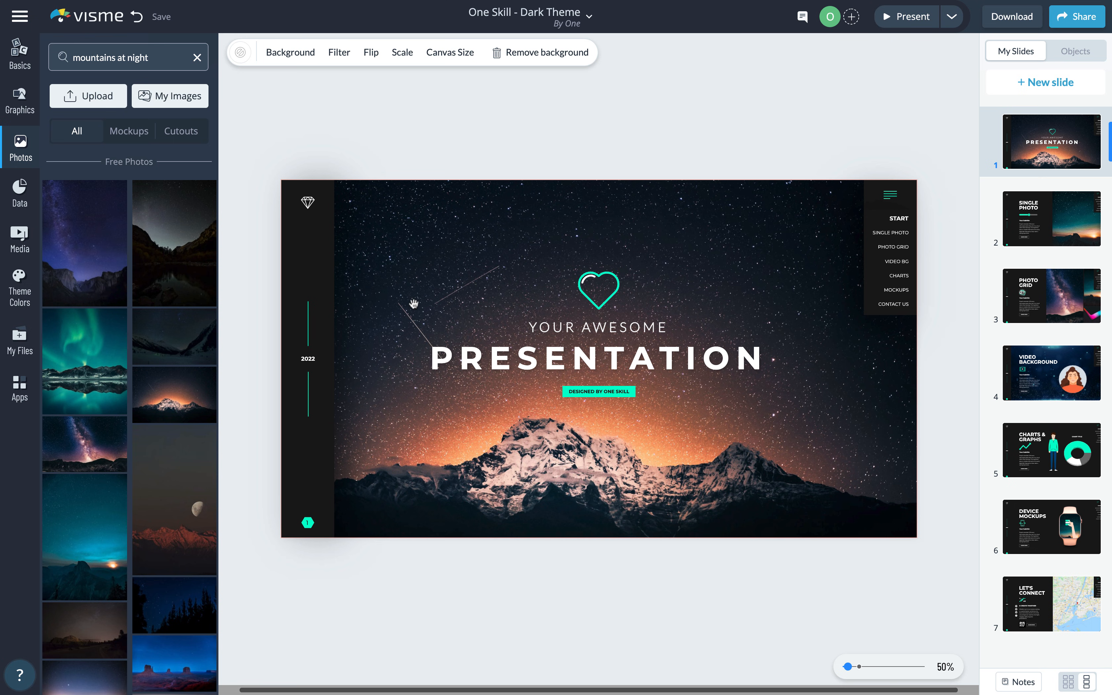
# - Scale the mountain background photo to 140% and shift it up to show the peak
pyautogui.moveTo(384, 356); pyautogui.dragTo(415, 326)
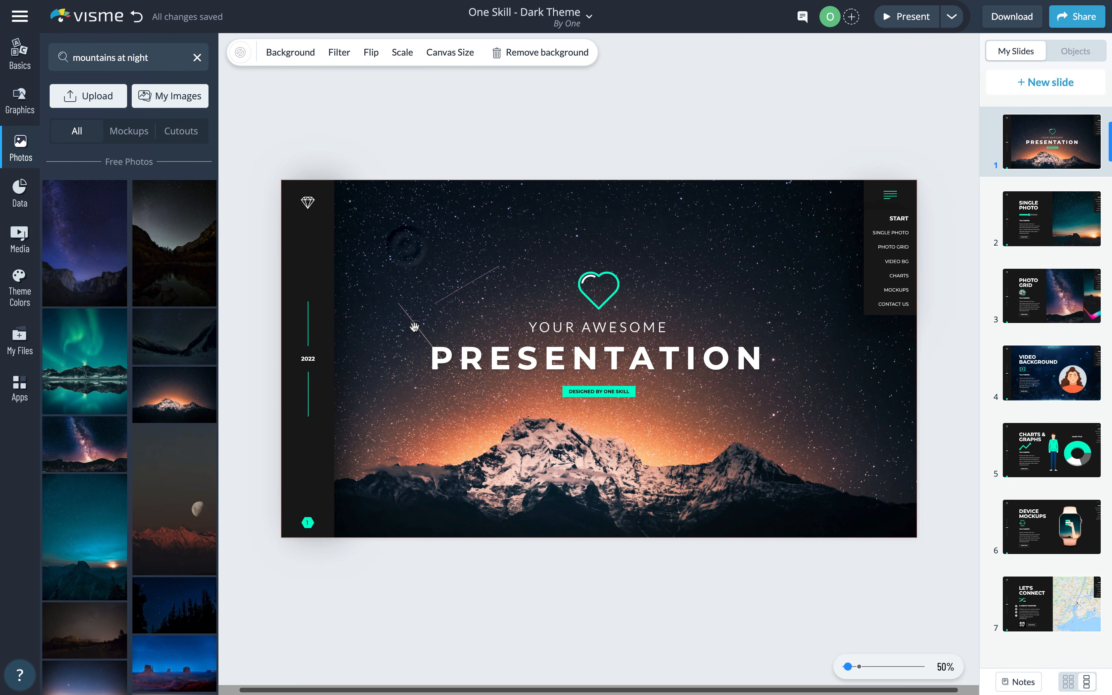
pyautogui.click(403, 52)
pyautogui.moveTo(432, 92); pyautogui.dragTo(445, 98)
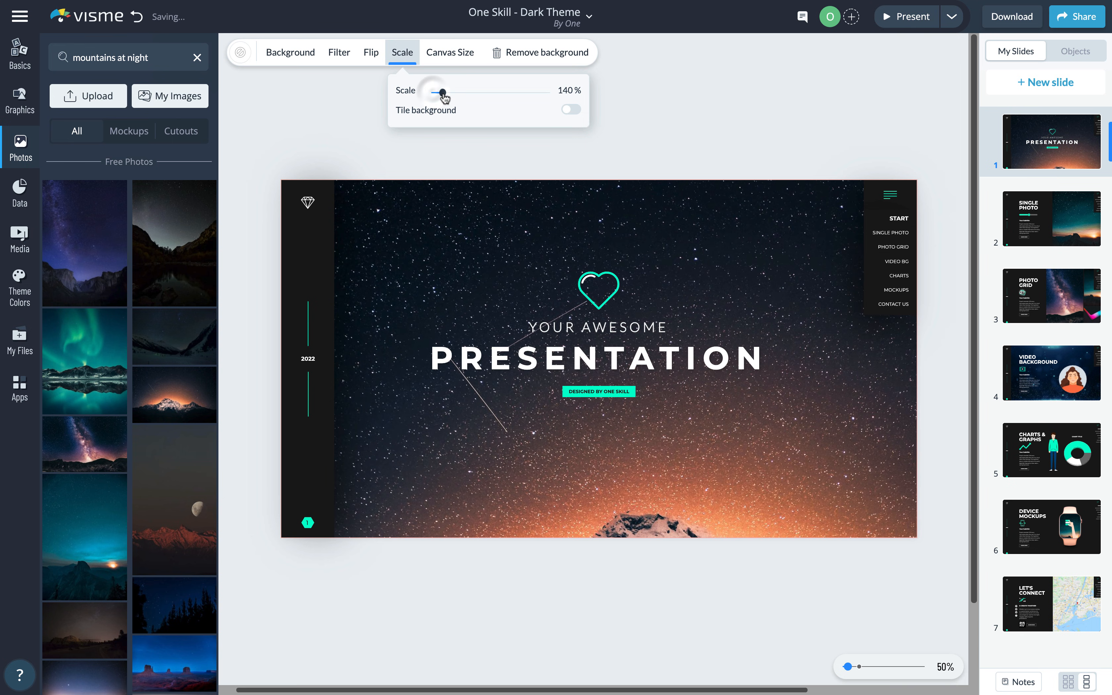
pyautogui.moveTo(736, 471); pyautogui.dragTo(613, 360)
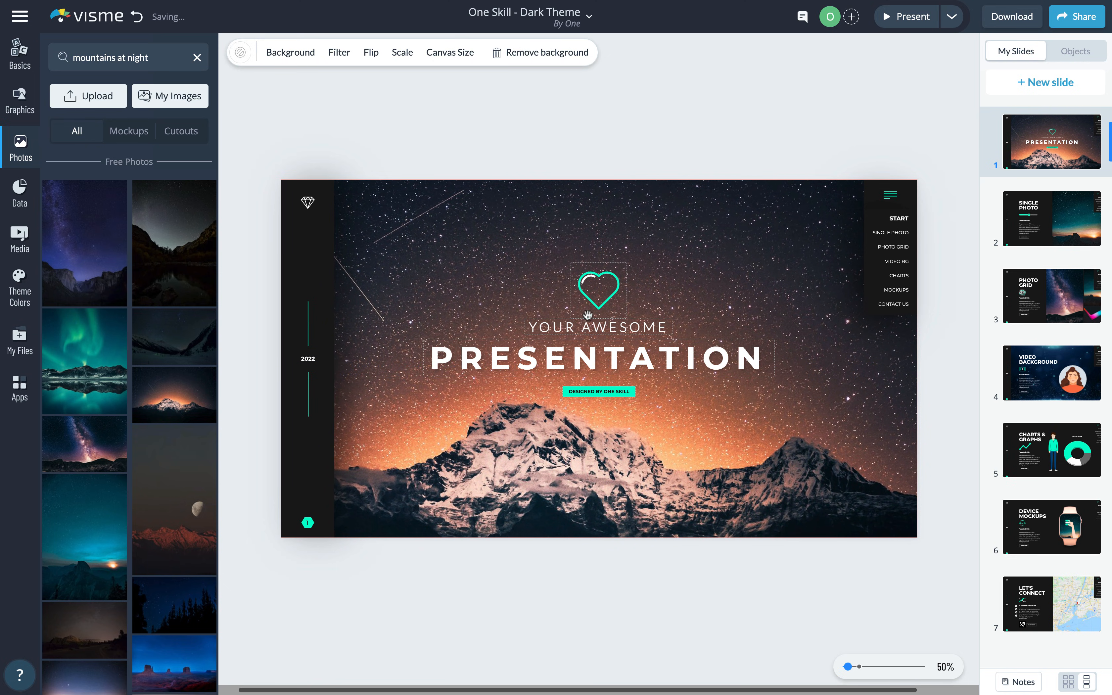
# - Leave the photo unfiltered and adjust it to brightness -24 and contrast 28
pyautogui.click(342, 56)
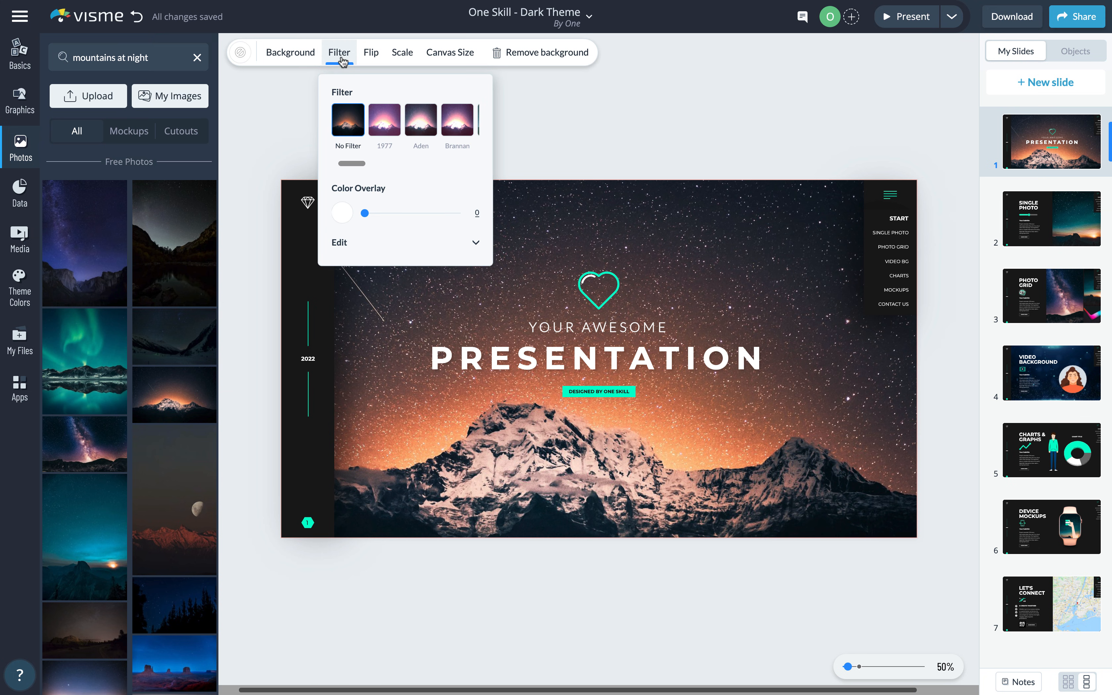
pyautogui.click(384, 121)
pyautogui.click(461, 122)
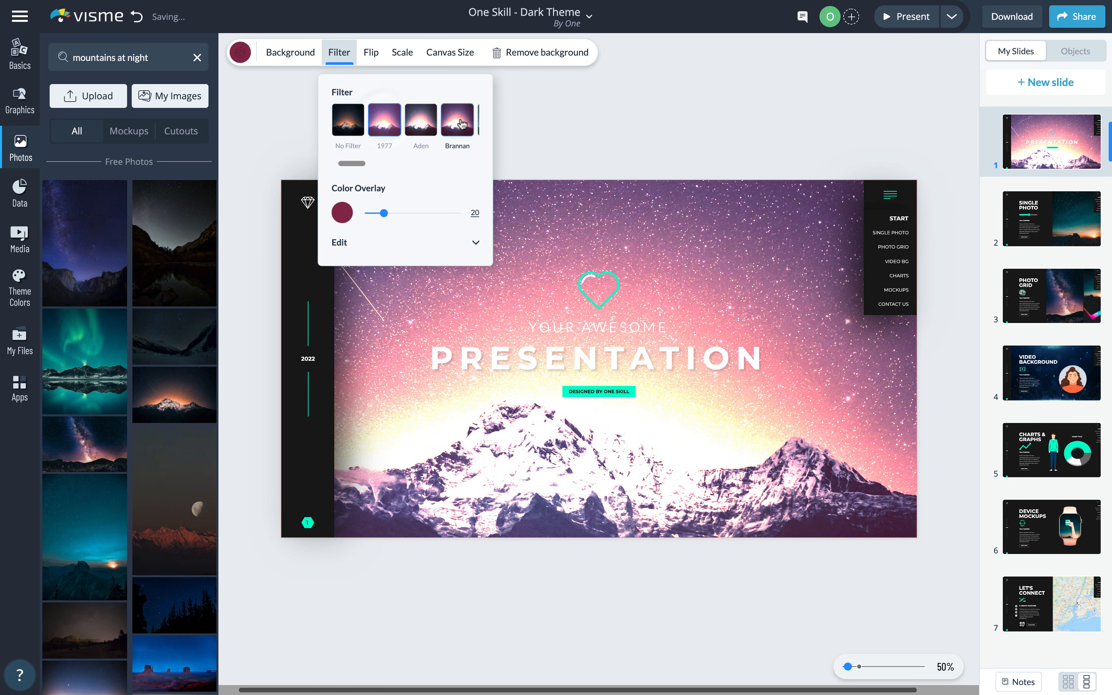
pyautogui.click(348, 121)
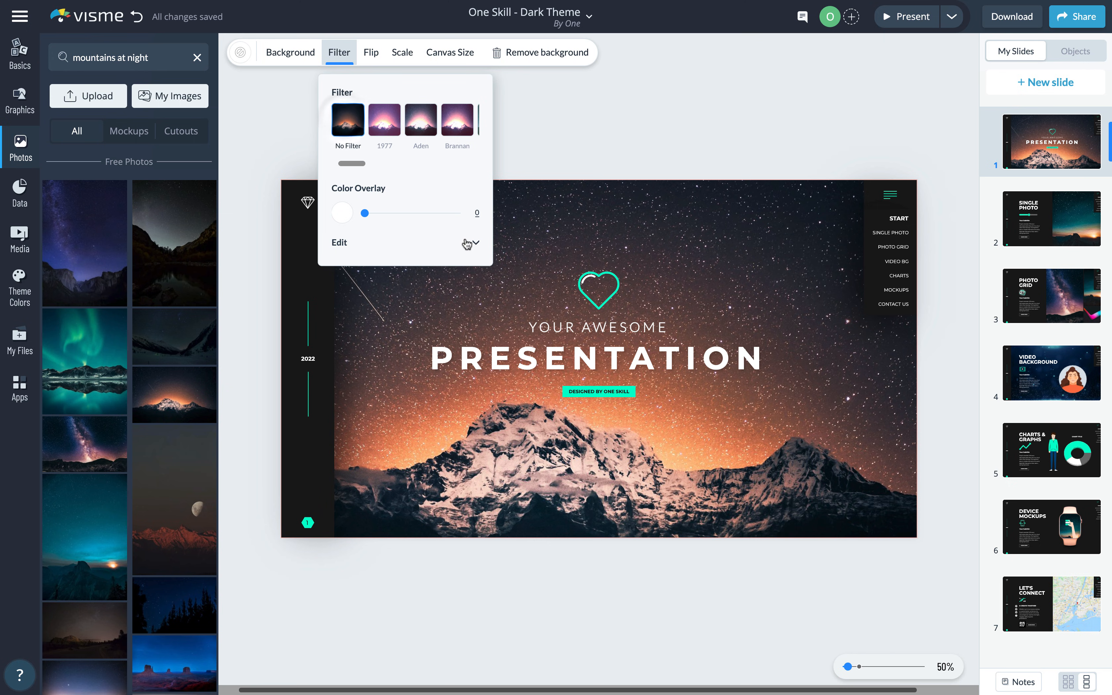
pyautogui.click(476, 243)
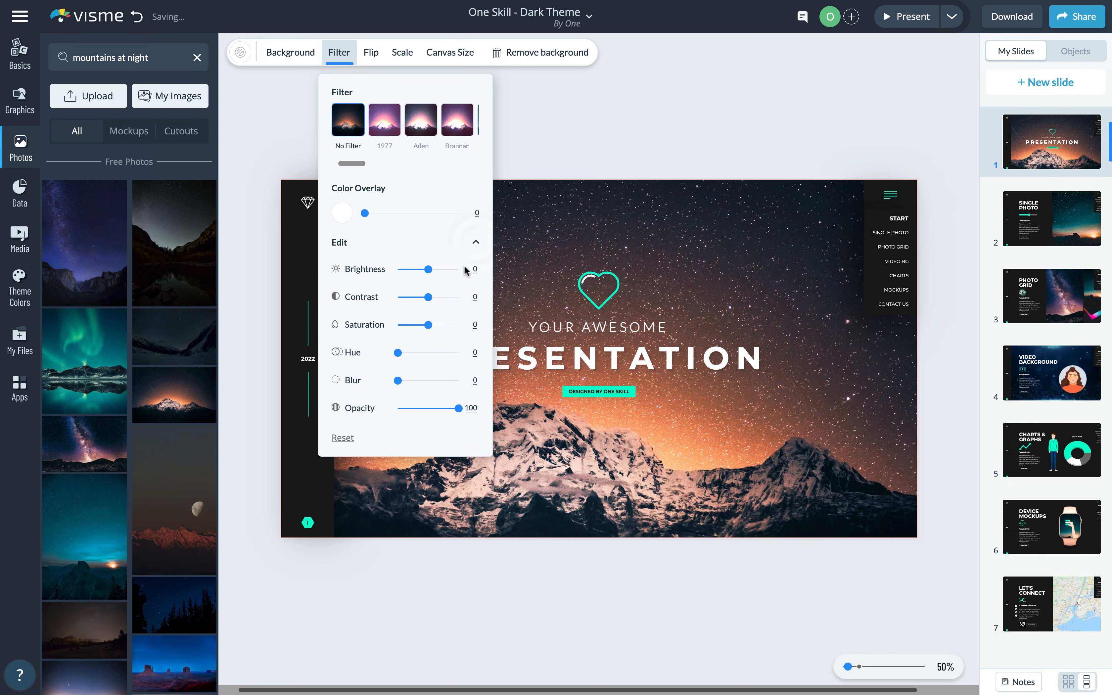
pyautogui.moveTo(431, 274); pyautogui.dragTo(434, 301)
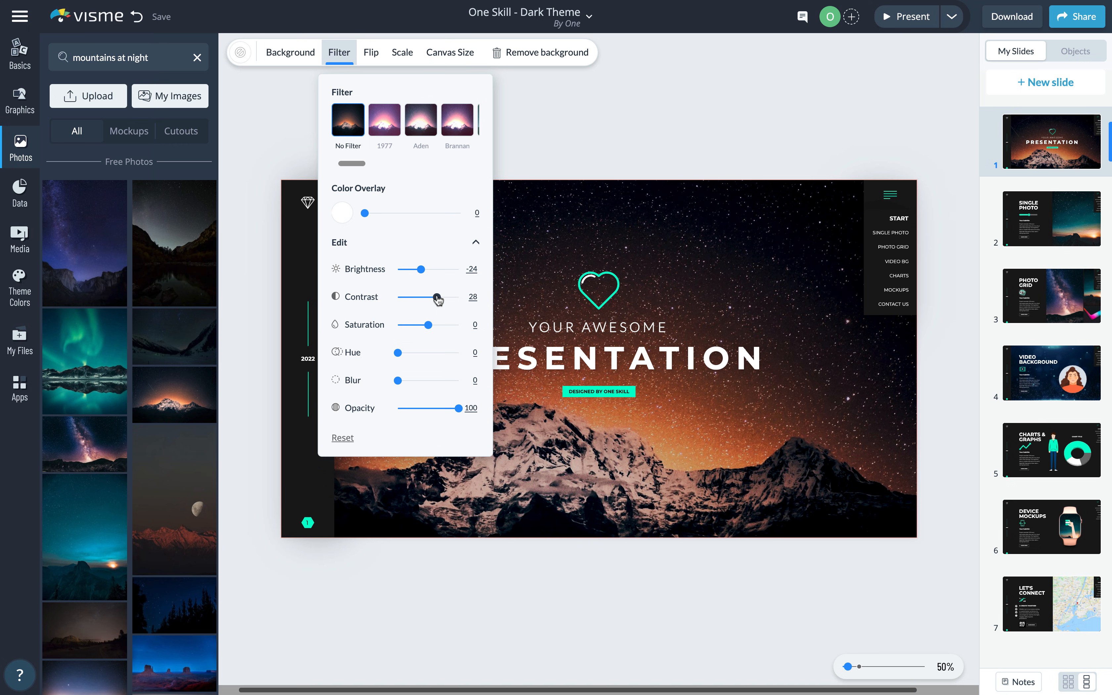
pyautogui.click(534, 148)
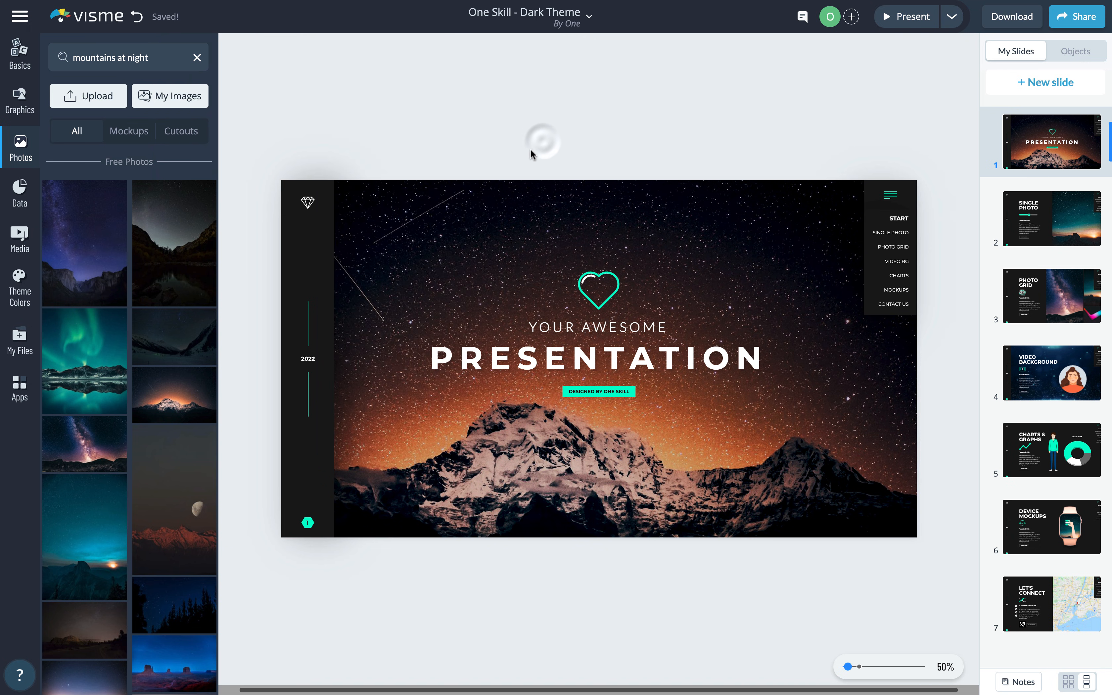
pyautogui.click(902, 17)
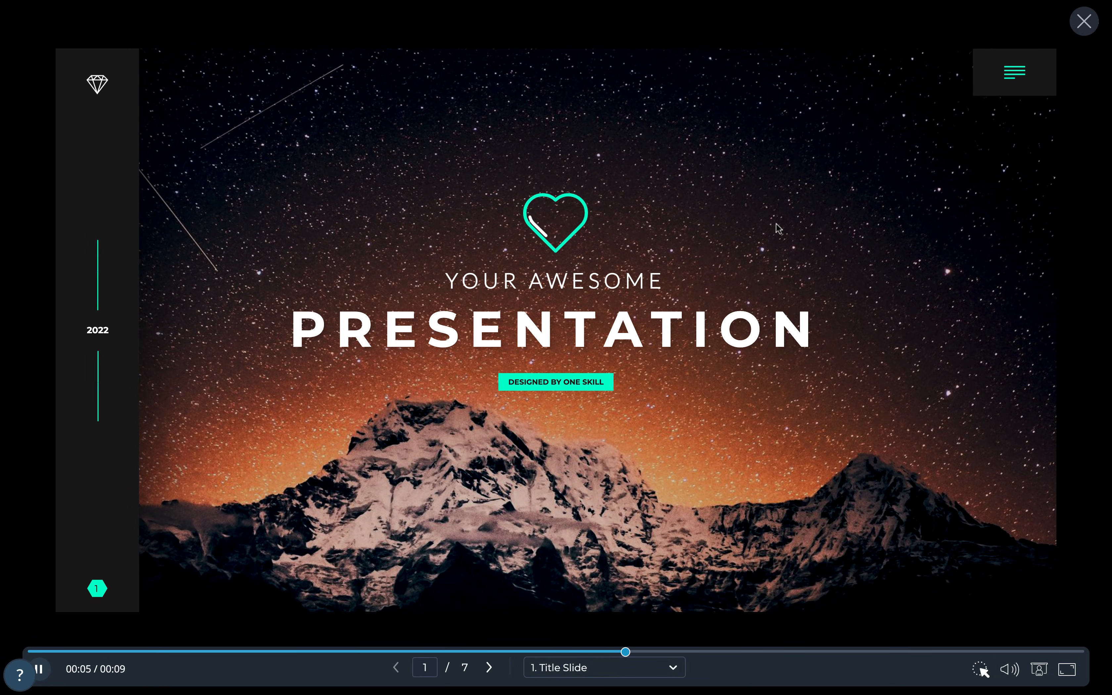
pyautogui.click(1083, 23)
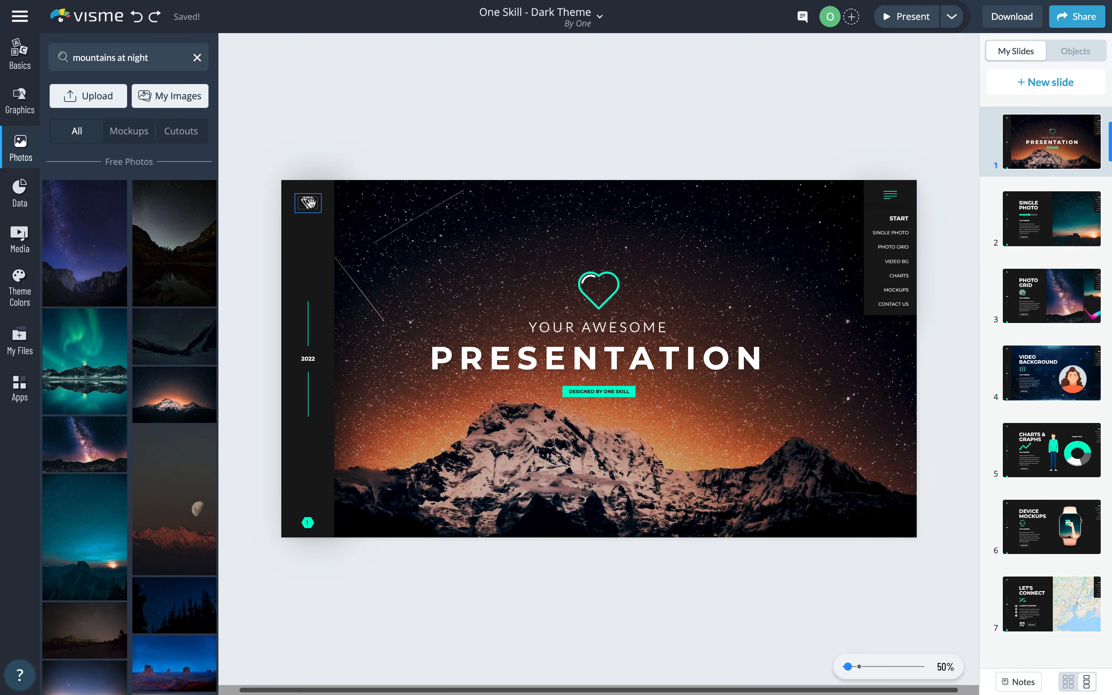
pyautogui.click(307, 202)
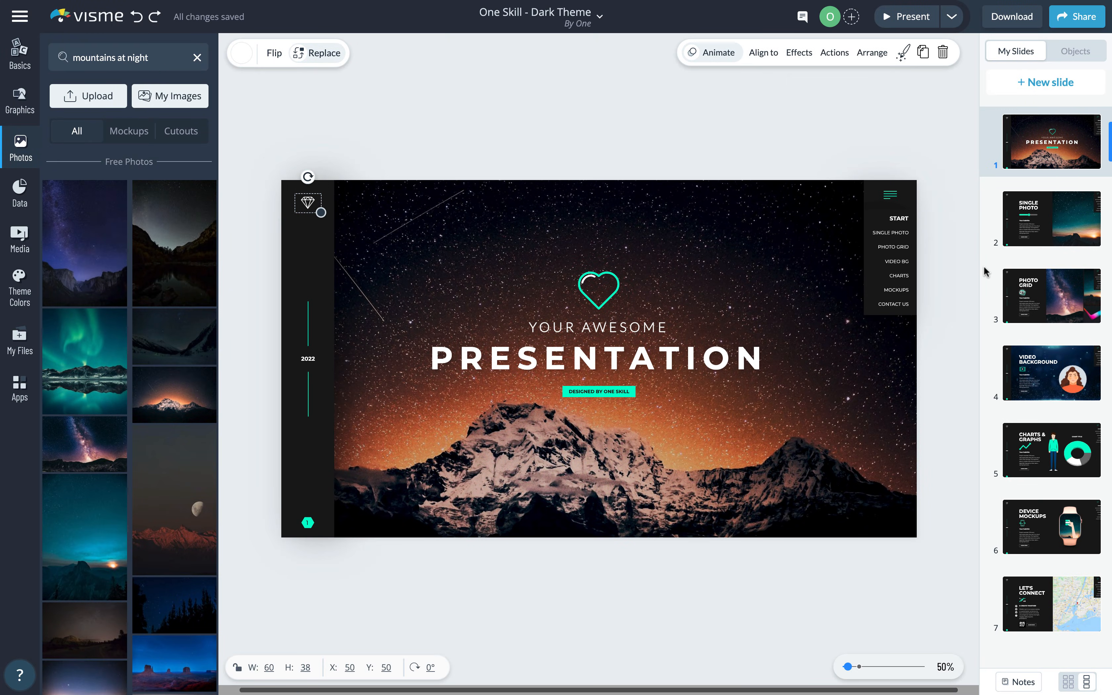
# - Select slide 1's diamond logo and open the diamond file's details in My Files
pyautogui.click(1047, 231)
pyautogui.click(1048, 305)
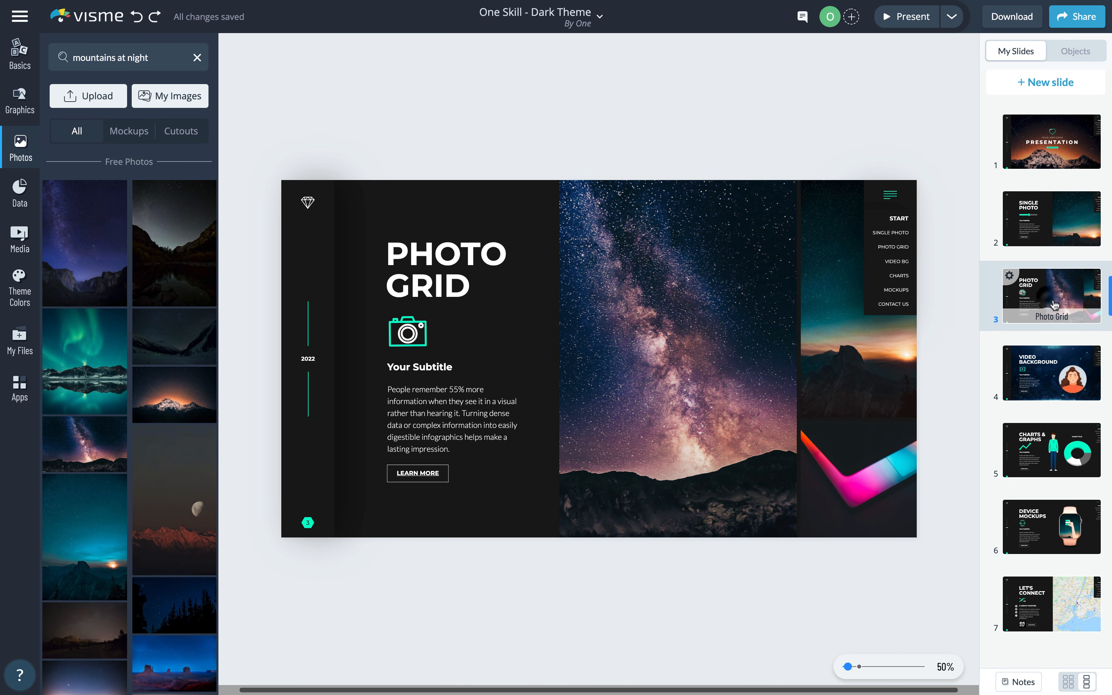
pyautogui.click(1048, 139)
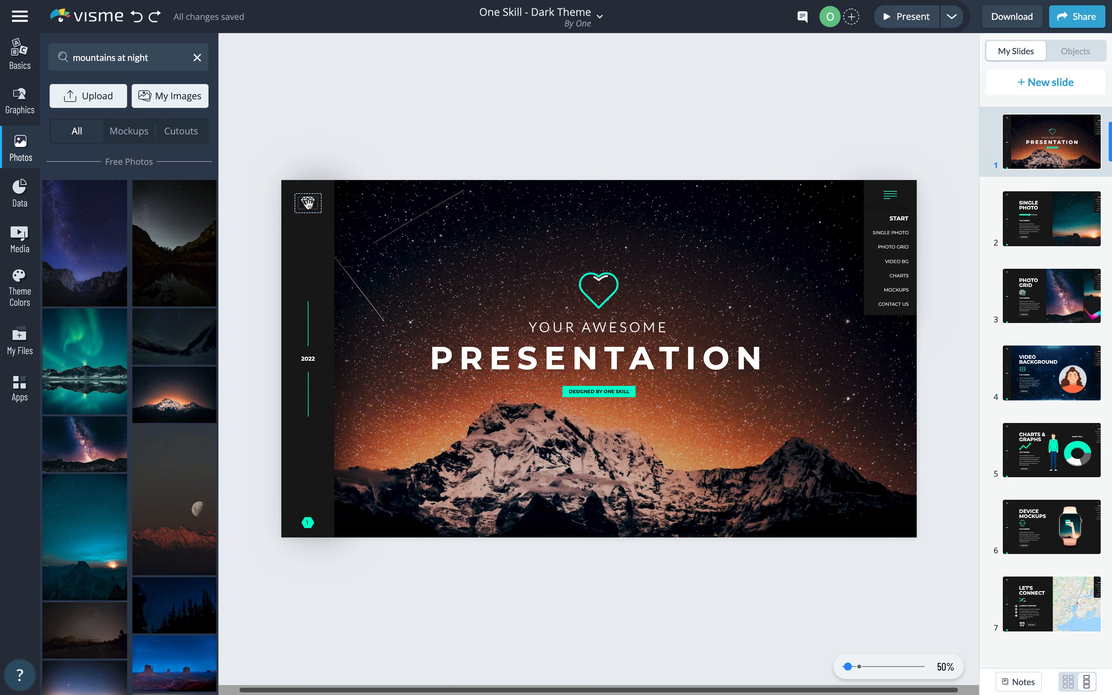
pyautogui.click(308, 204)
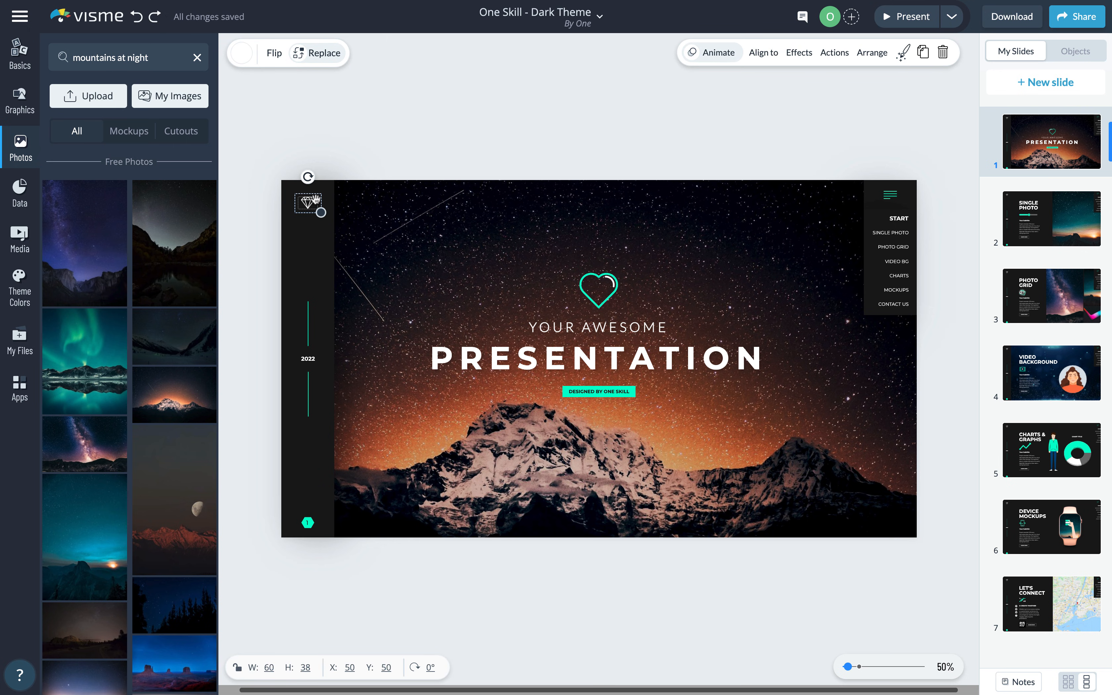
pyautogui.click(21, 343)
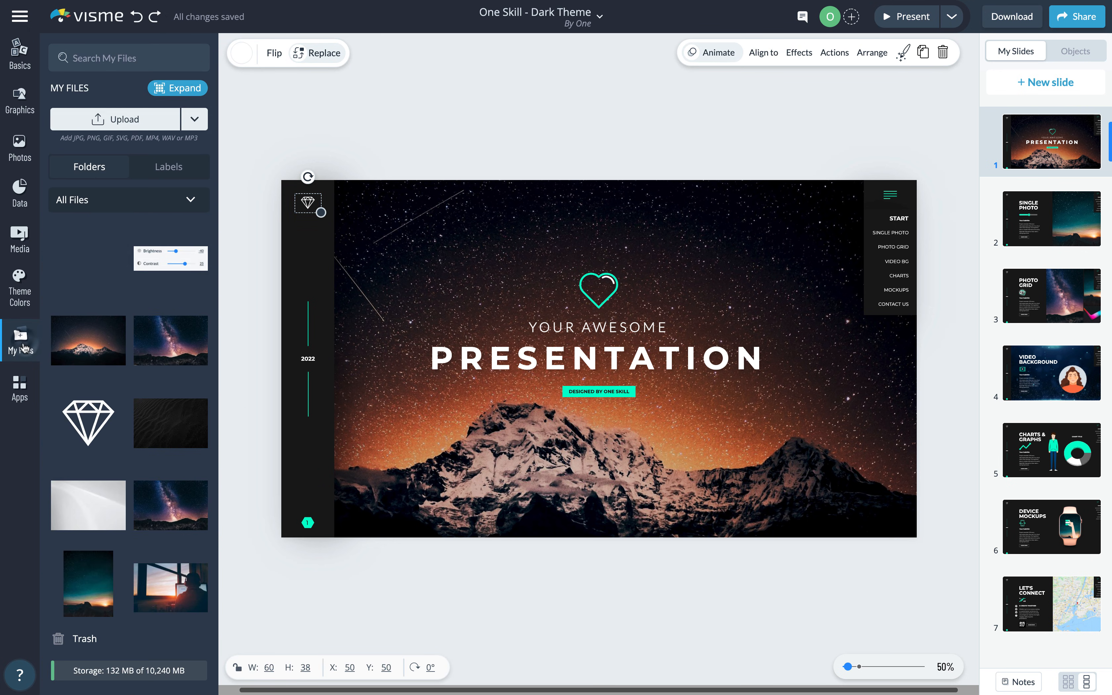
pyautogui.moveTo(86, 409)
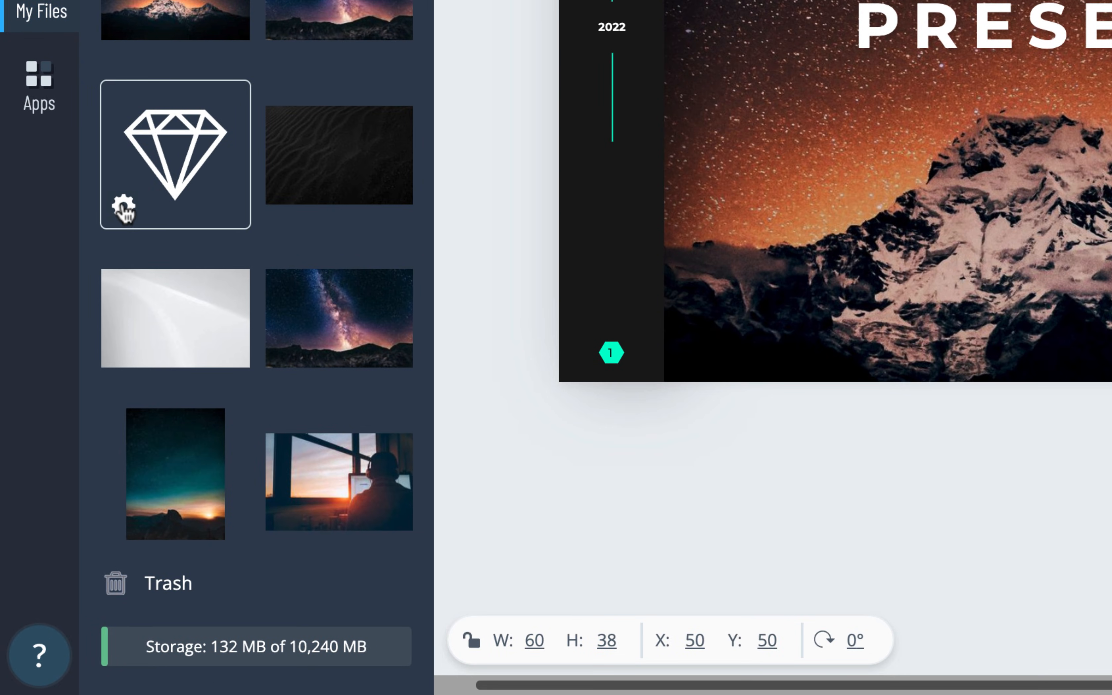
pyautogui.click(123, 209)
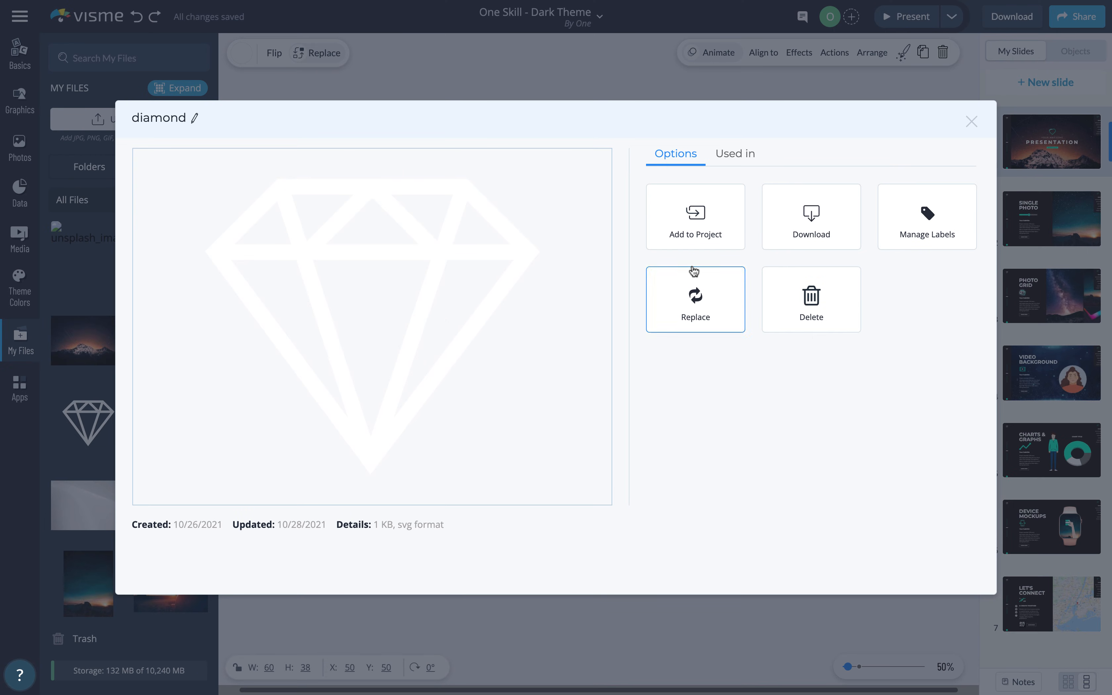
# - Replace the diamond file with controller.svg uploaded from the computer
pyautogui.click(696, 304)
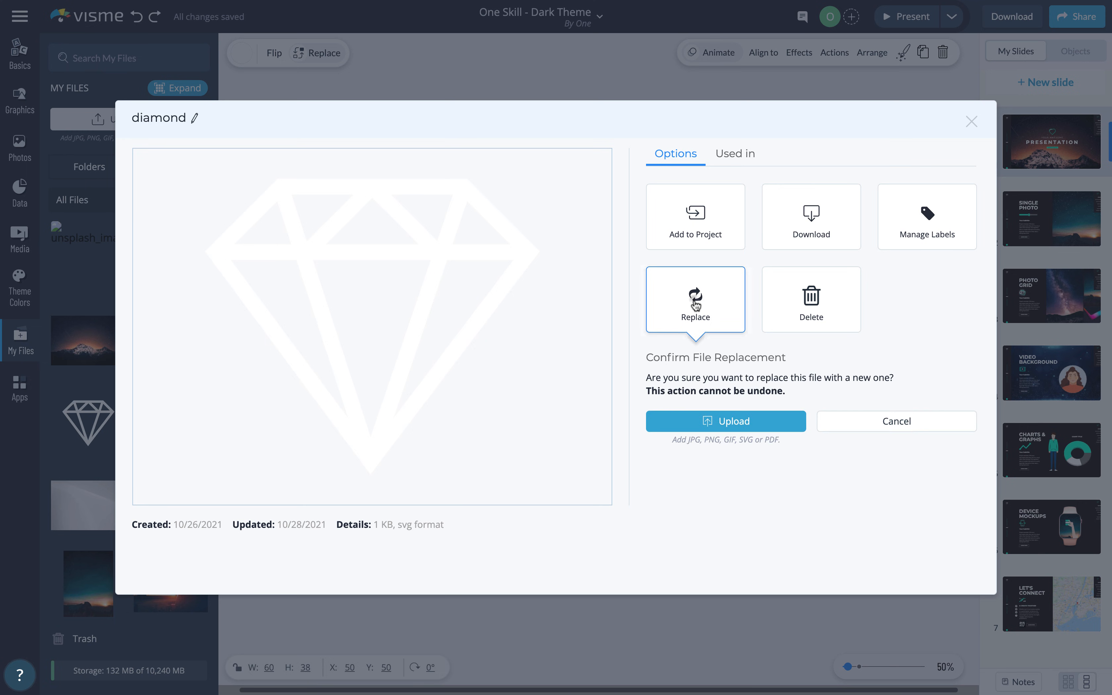
pyautogui.click(707, 421)
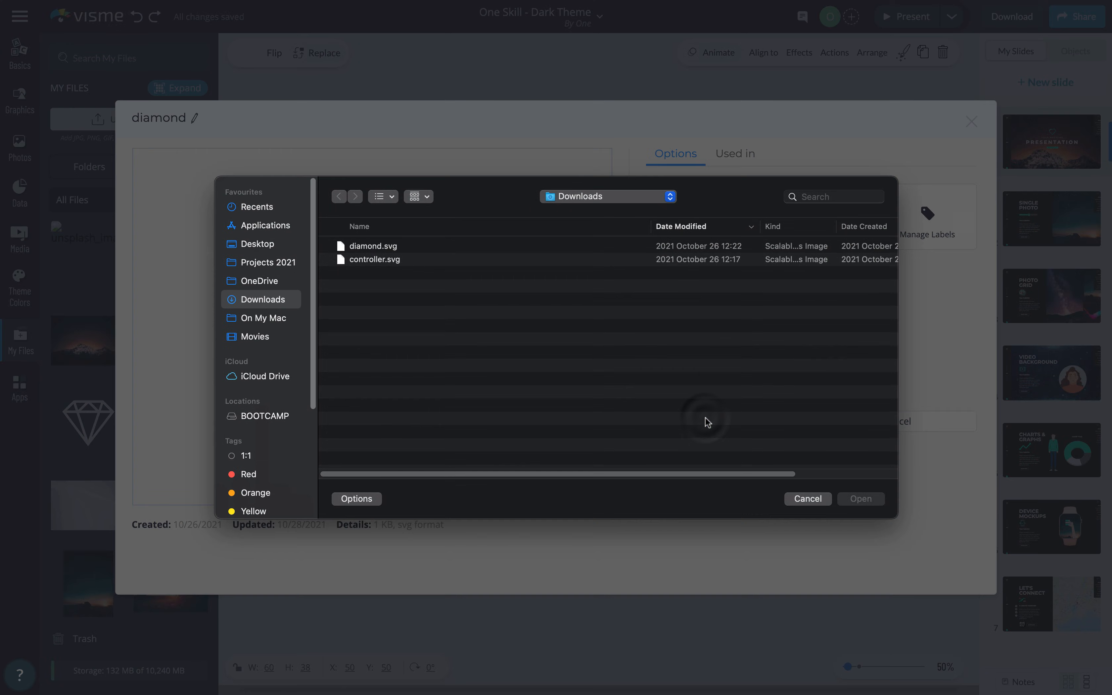
pyautogui.click(371, 260)
pyautogui.click(861, 499)
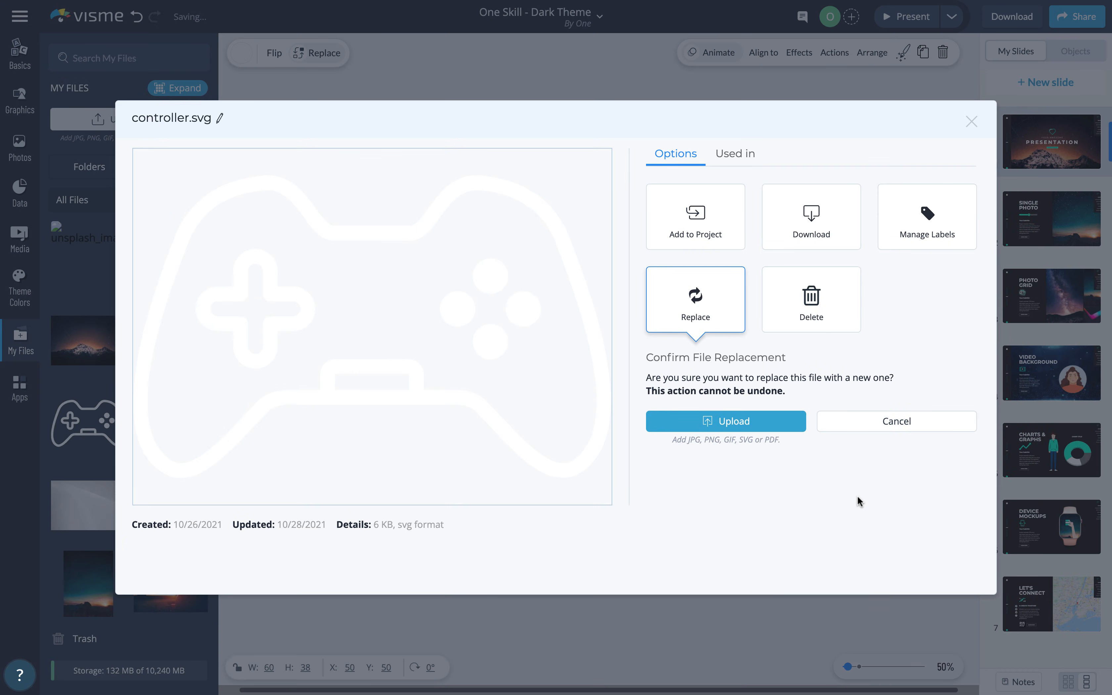
pyautogui.click(972, 123)
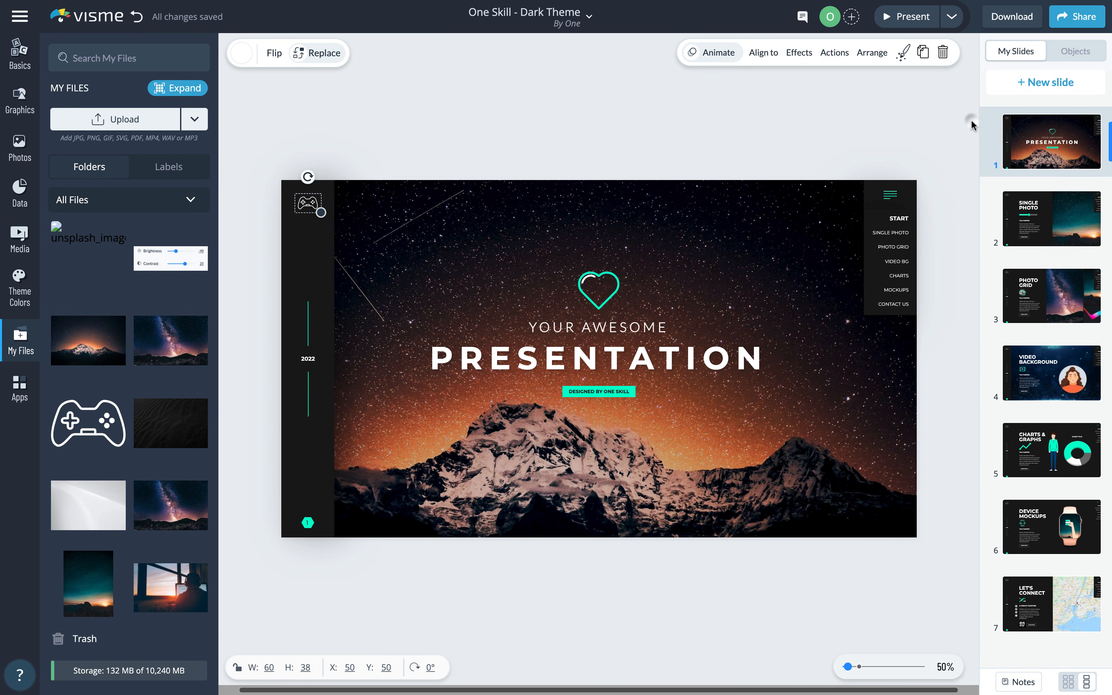
# - Open slide 1's Change Transition settings and show the Everything transition choices
pyautogui.click(504, 161)
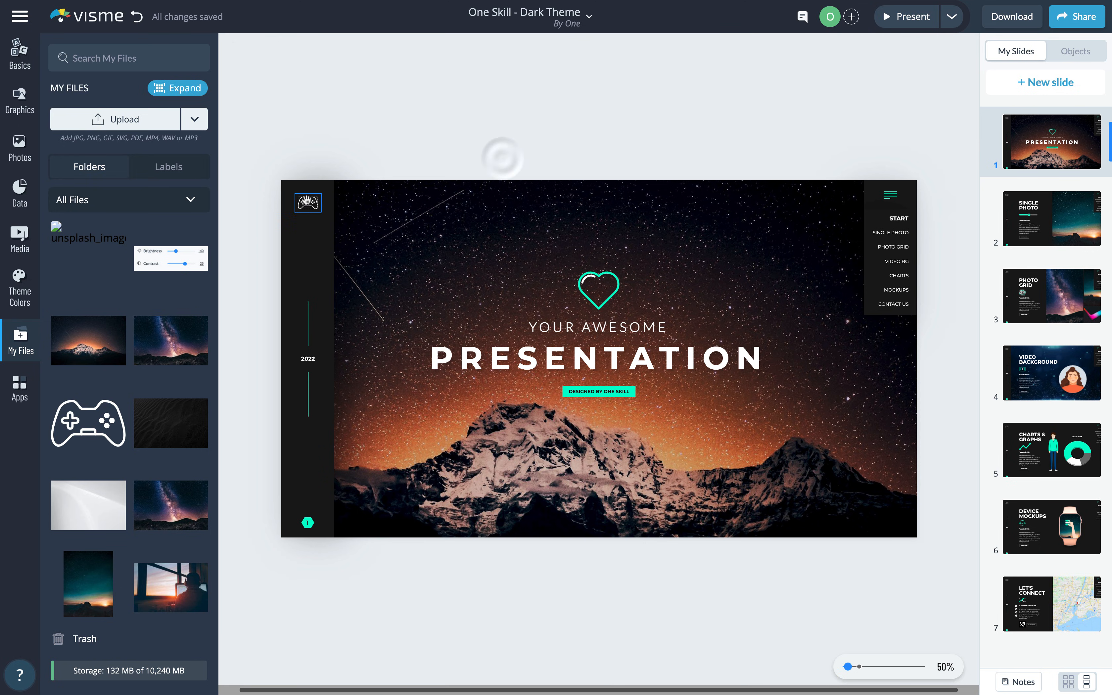
pyautogui.click(1022, 514)
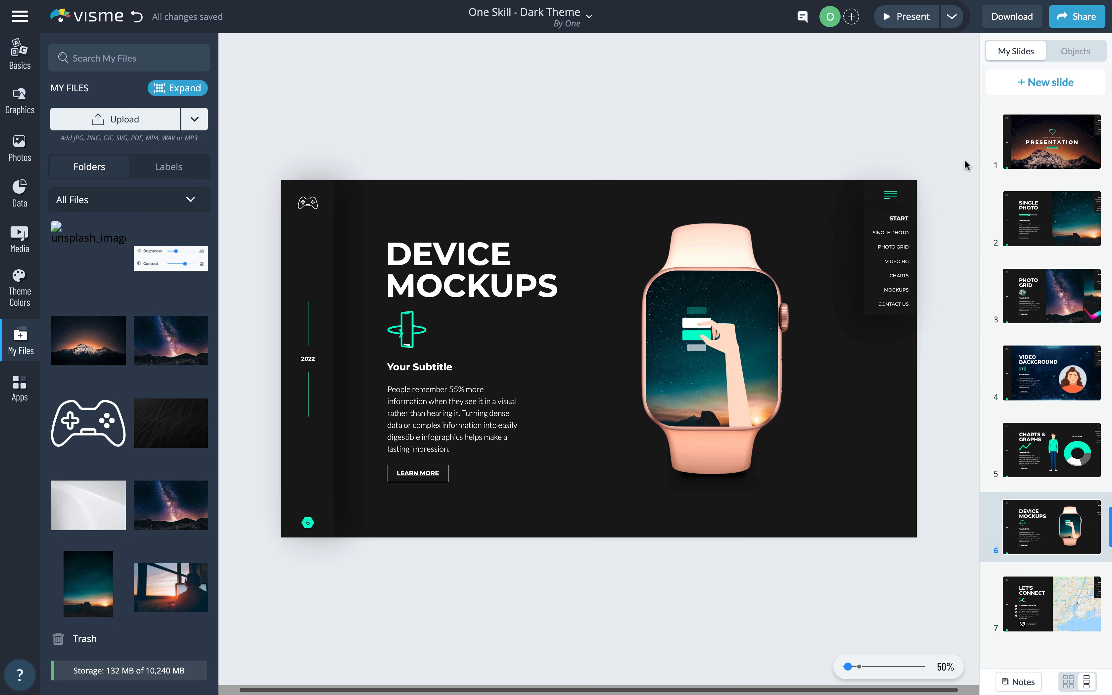
pyautogui.click(1017, 142)
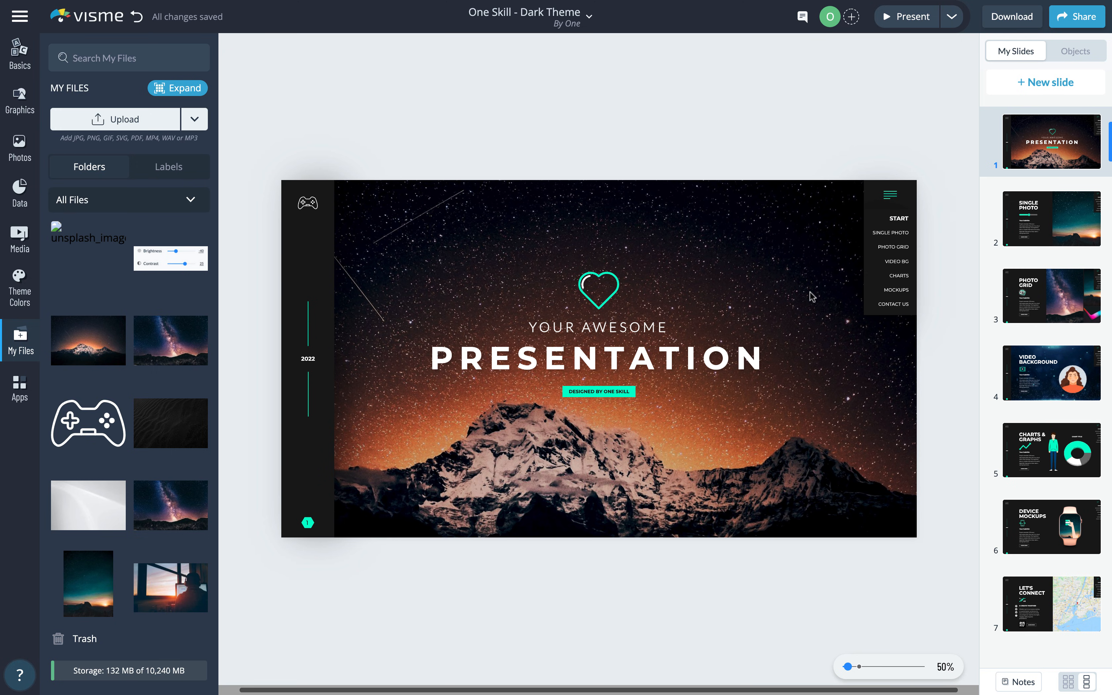
pyautogui.click(1041, 215)
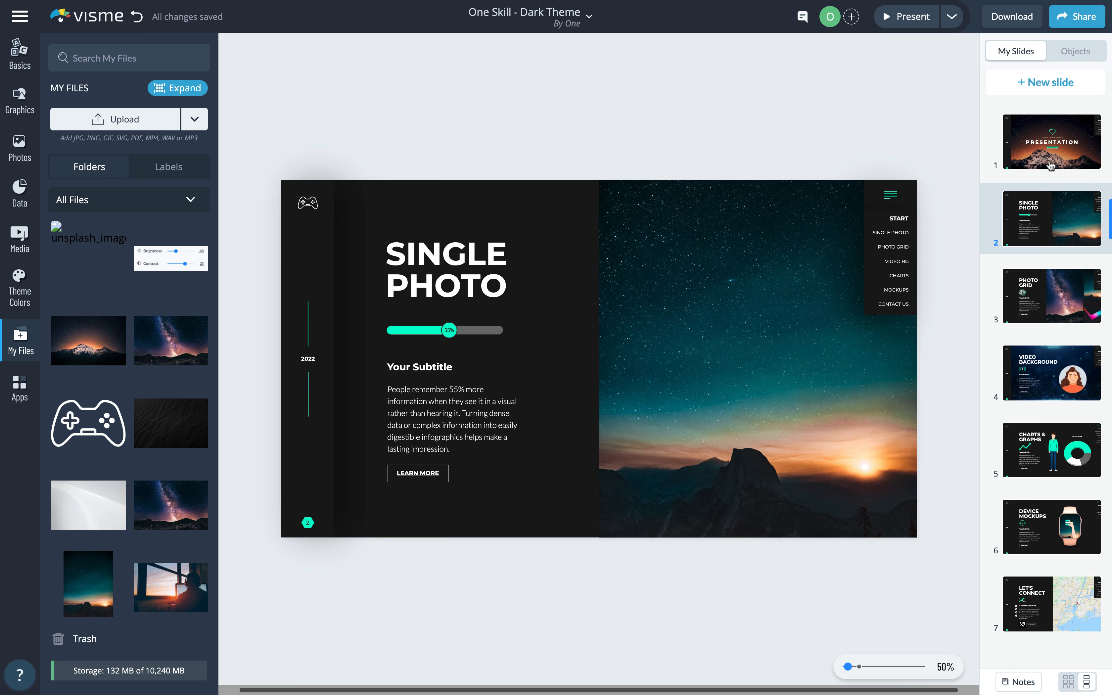
pyautogui.rightClick(1053, 147)
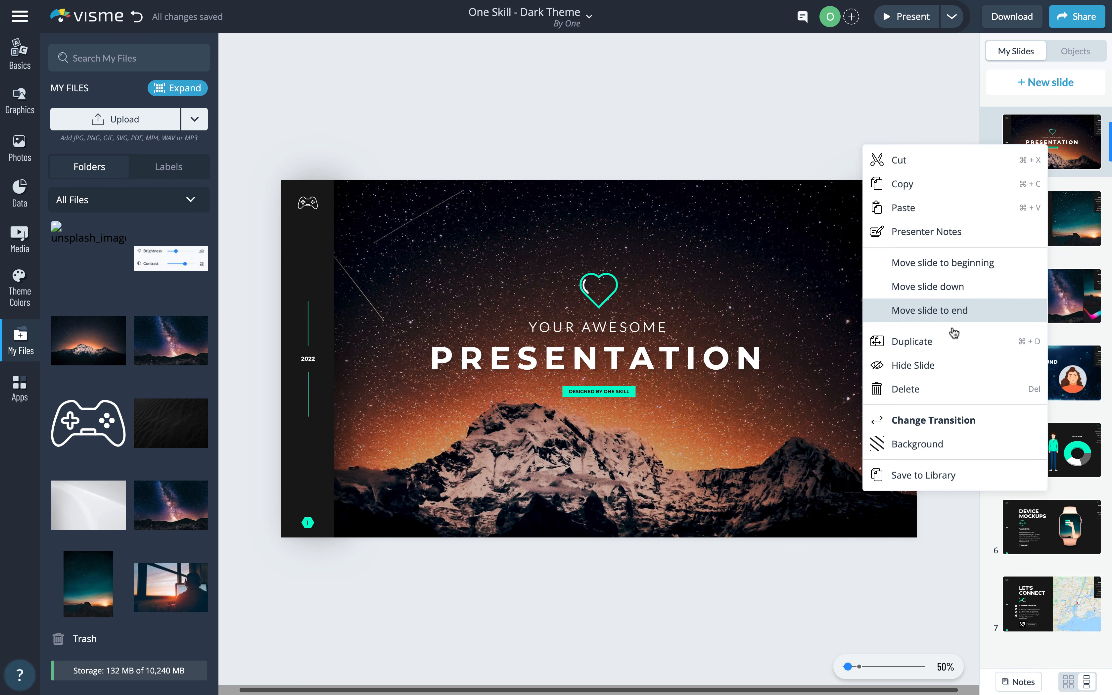
pyautogui.click(958, 420)
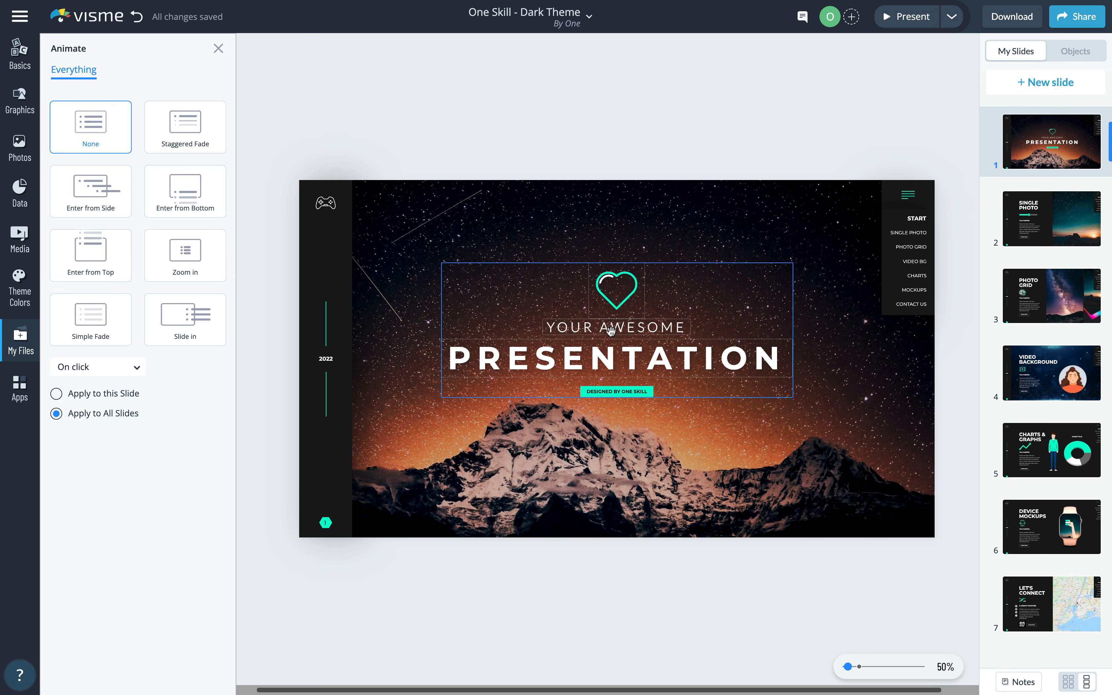
pyautogui.click(601, 318)
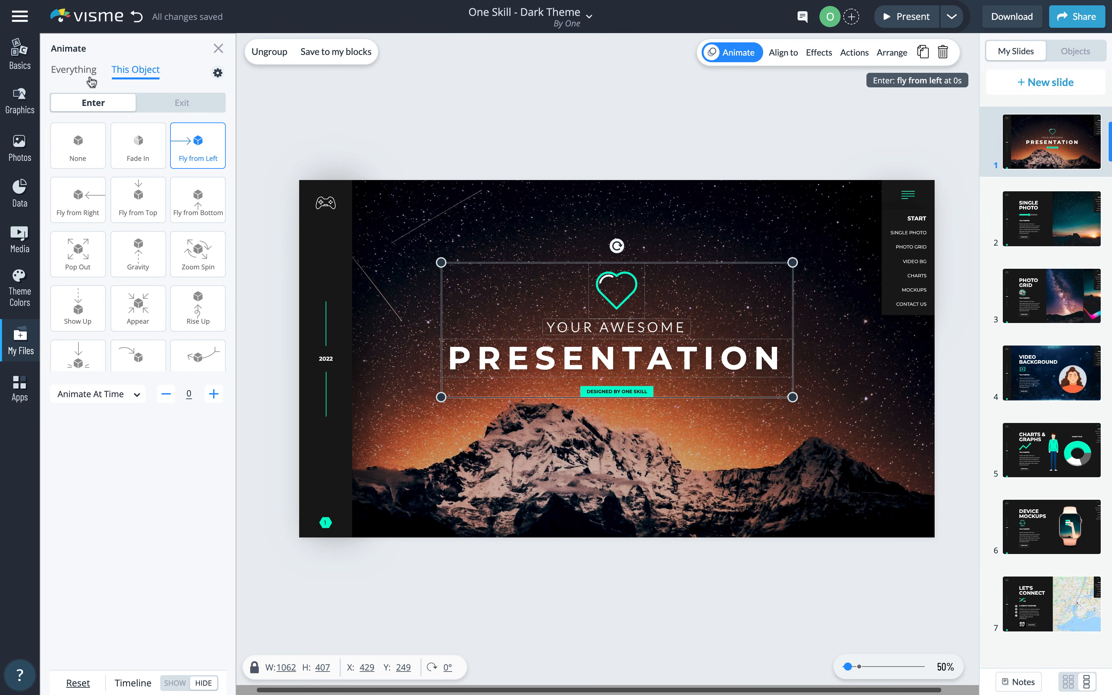
pyautogui.click(81, 70)
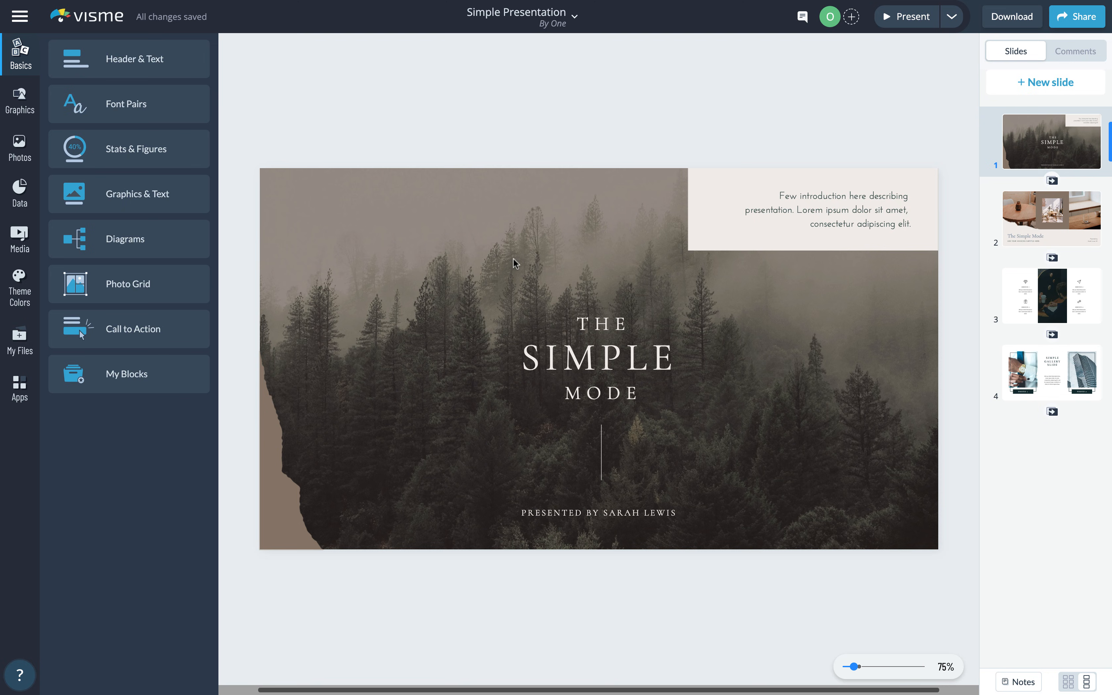
# - Give all Simple Presentation slides the Enter from Side transition and preview them full screen
pyautogui.click(1043, 220)
pyautogui.click(1048, 294)
pyautogui.click(1039, 142)
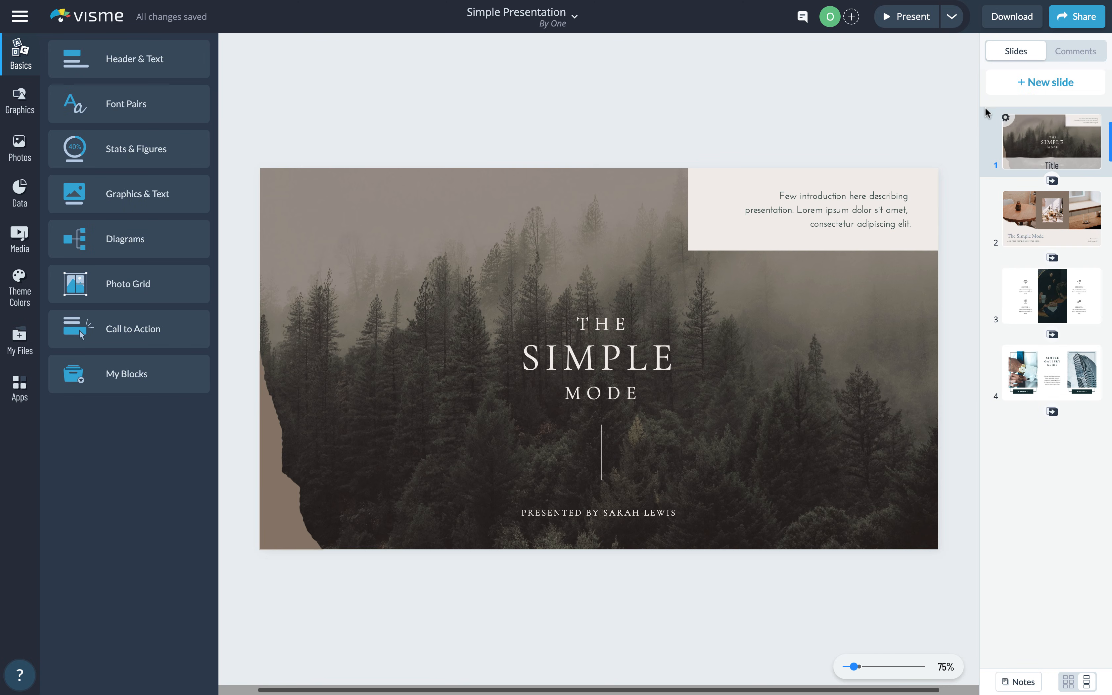
pyautogui.click(633, 264)
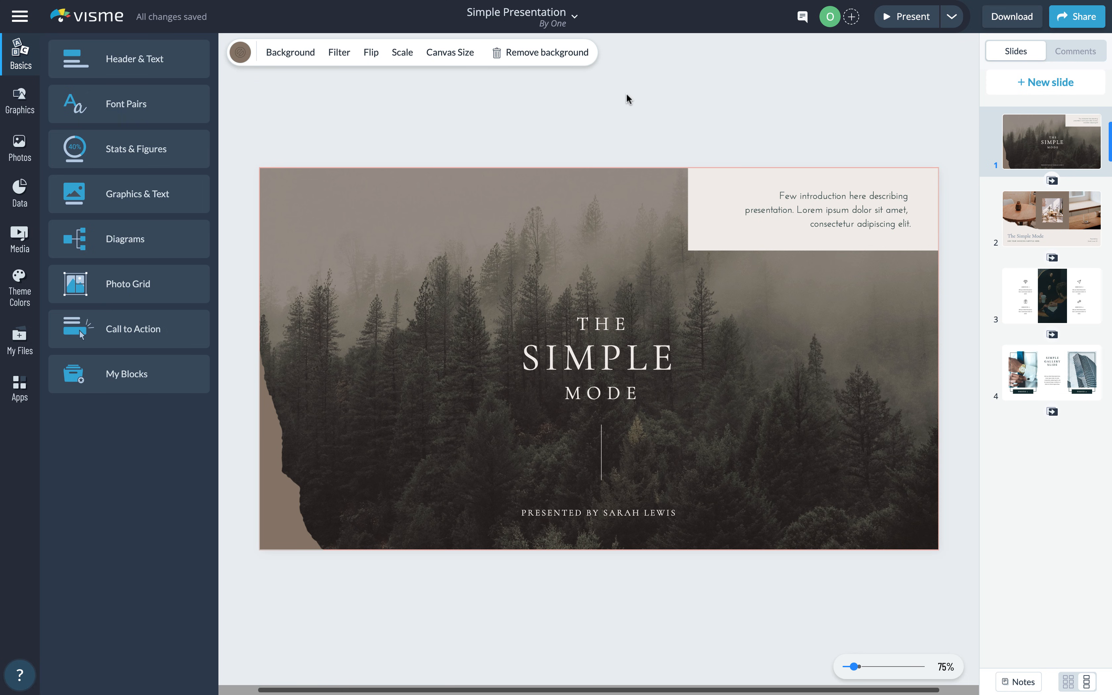
pyautogui.click(581, 357)
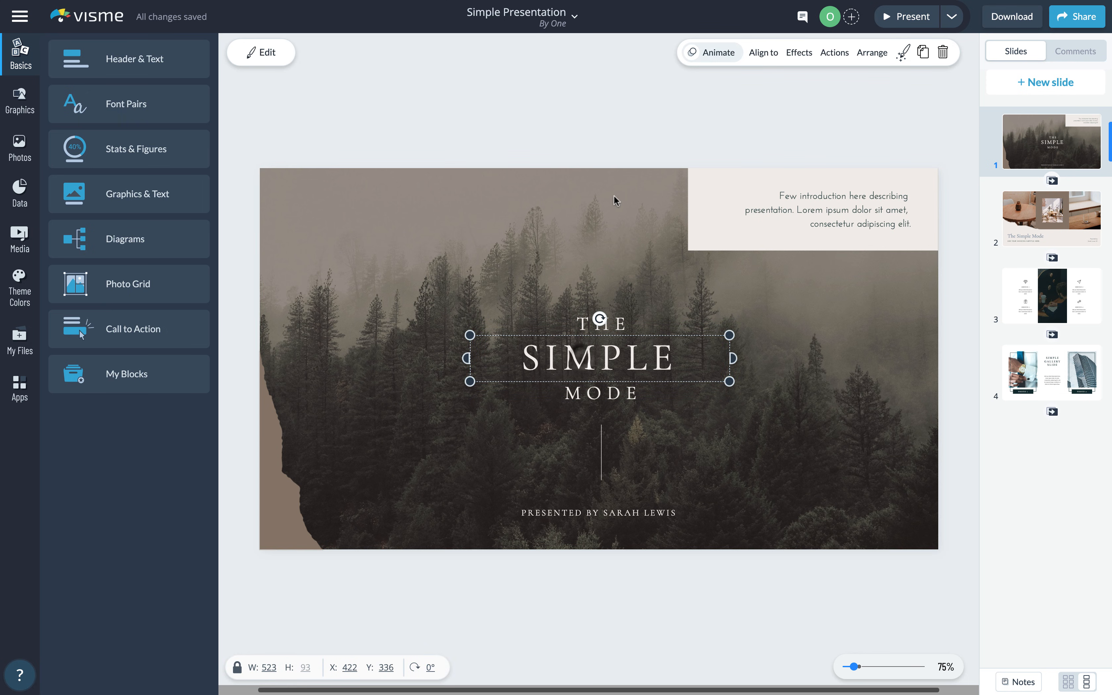
pyautogui.click(722, 54)
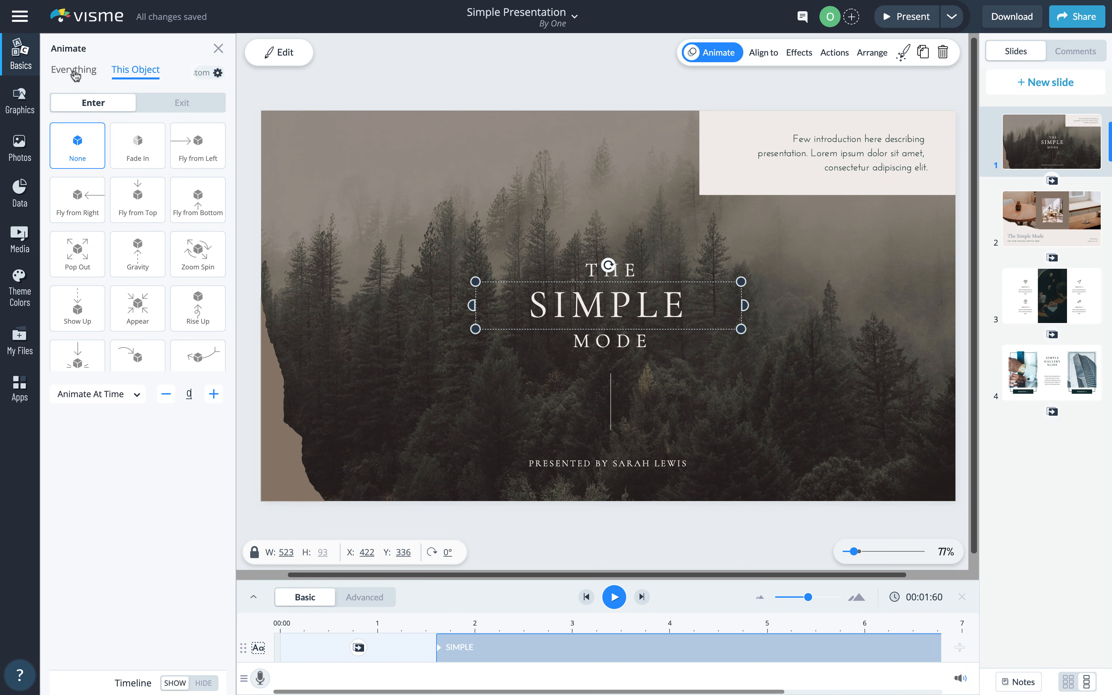
pyautogui.click(74, 67)
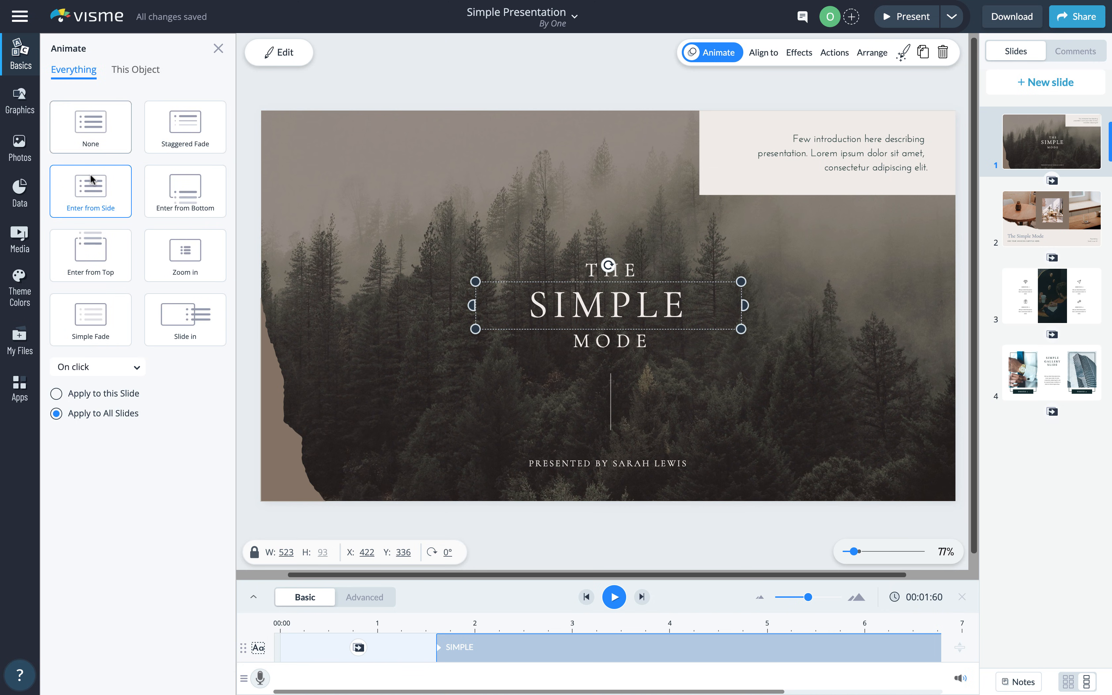
pyautogui.click(93, 195)
pyautogui.click(898, 18)
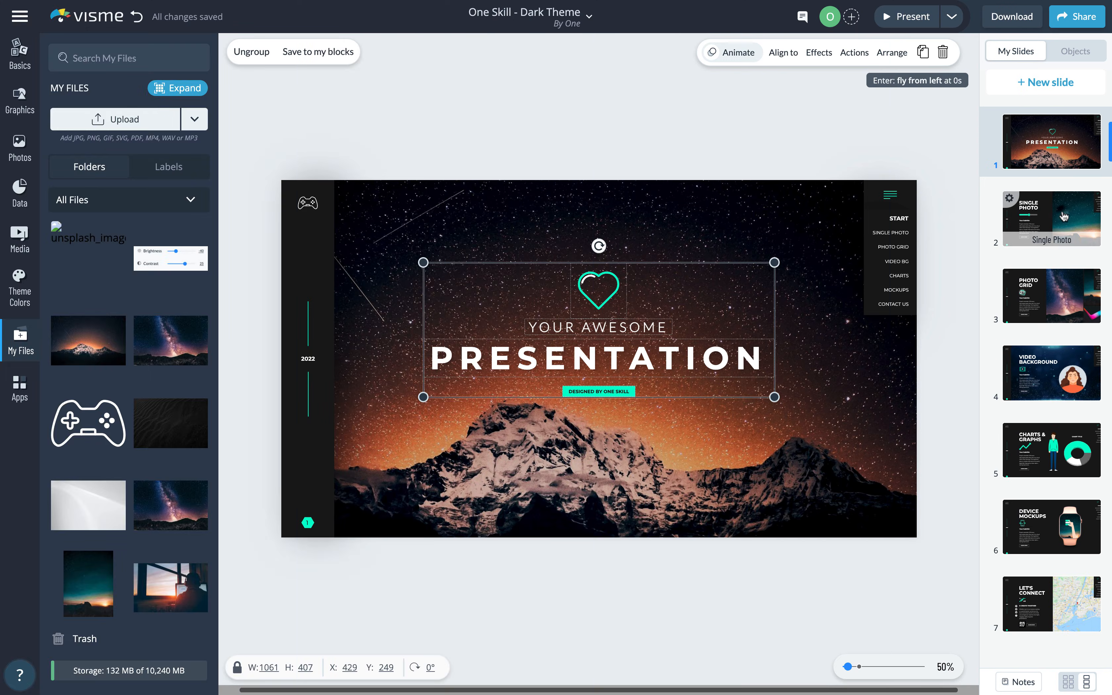
pyautogui.click(1065, 216)
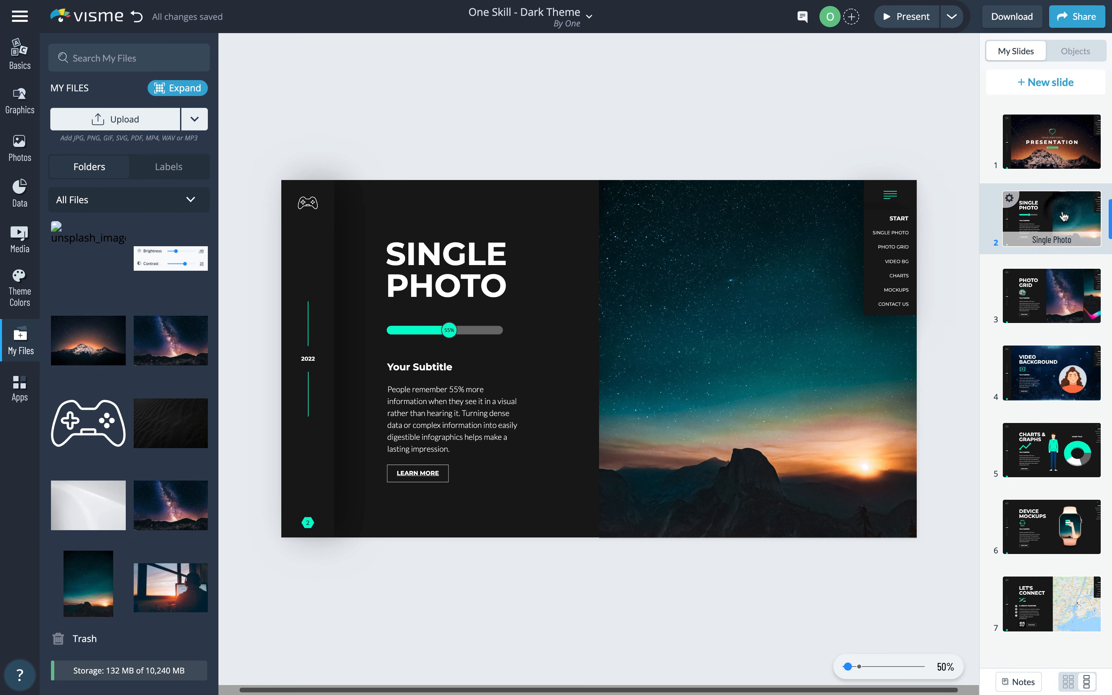
# - Replace the Single Photo slide's sunset image with the glowing snowy mountain under starry sky
pyautogui.click(20, 57)
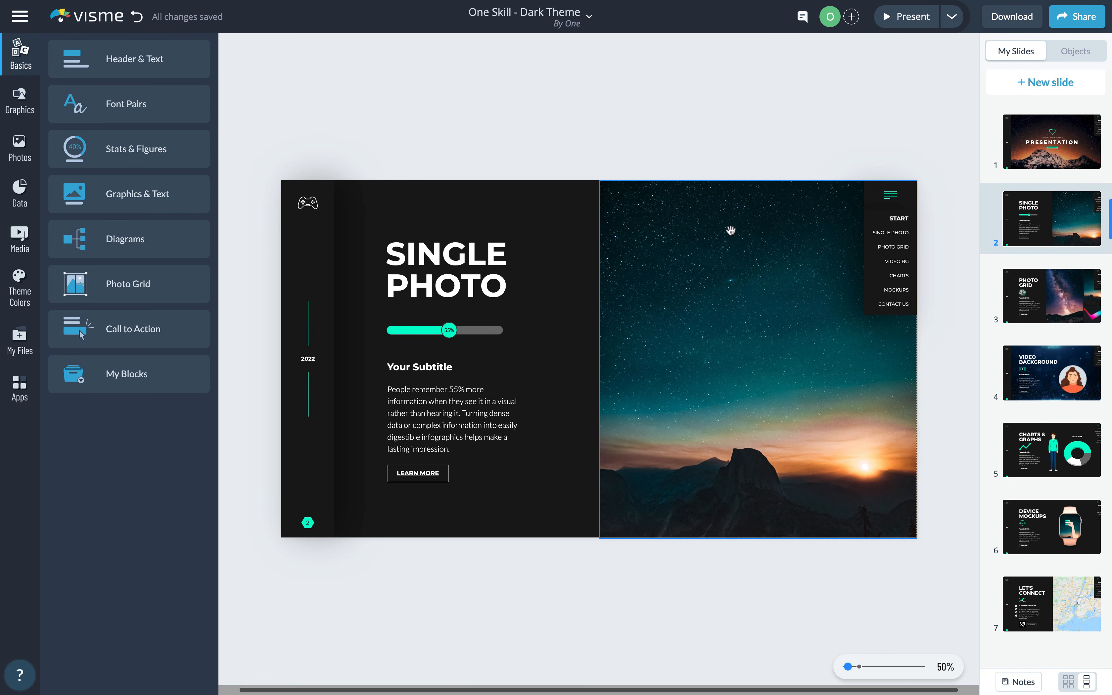
pyautogui.click(716, 305)
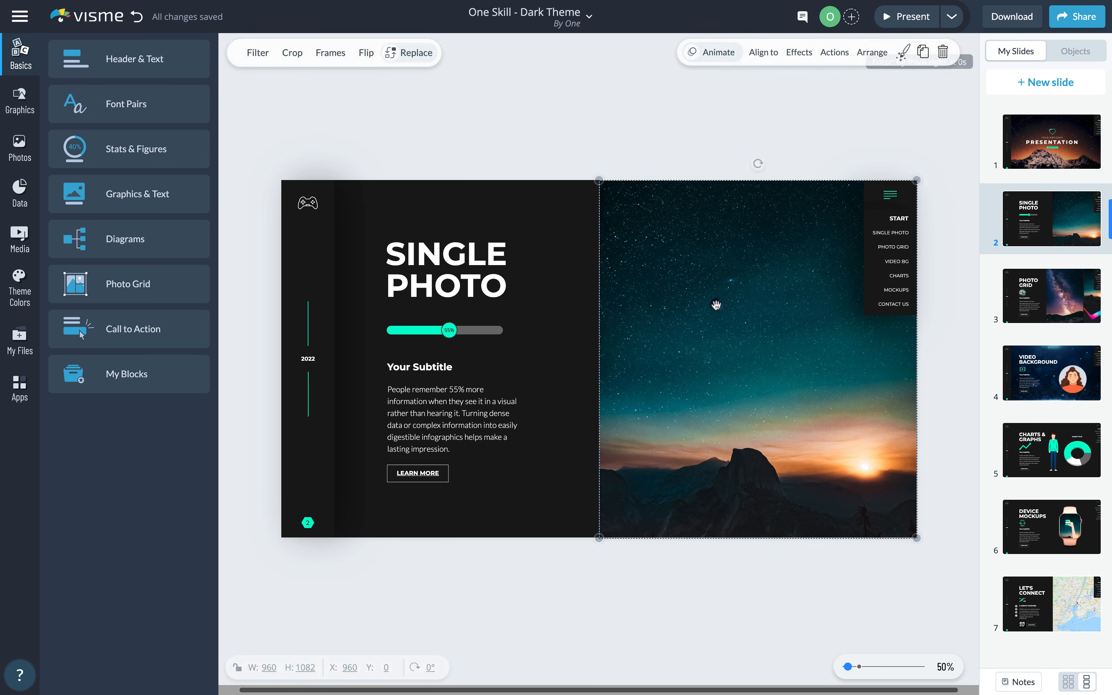
pyautogui.click(416, 53)
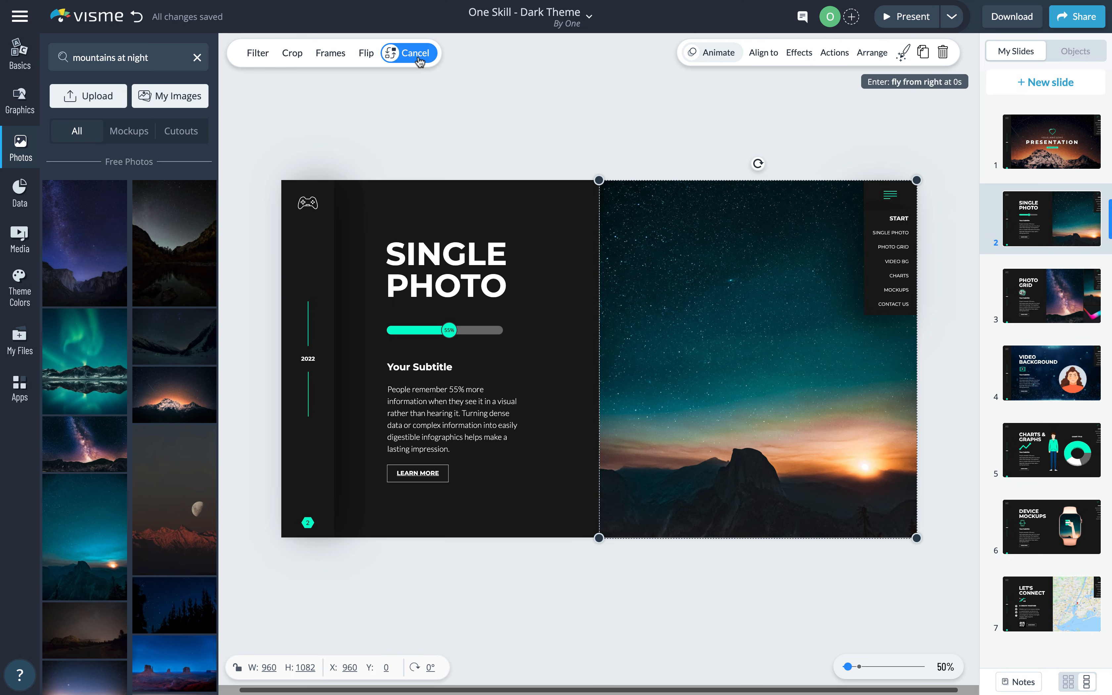
pyautogui.click(183, 392)
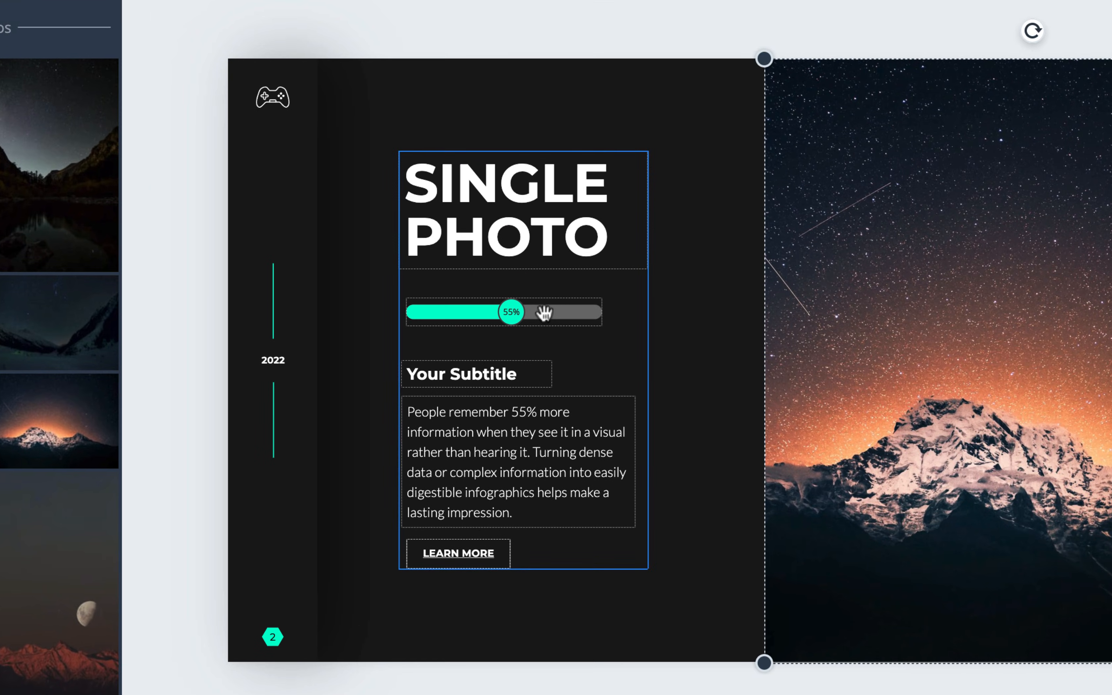
pyautogui.click(469, 331)
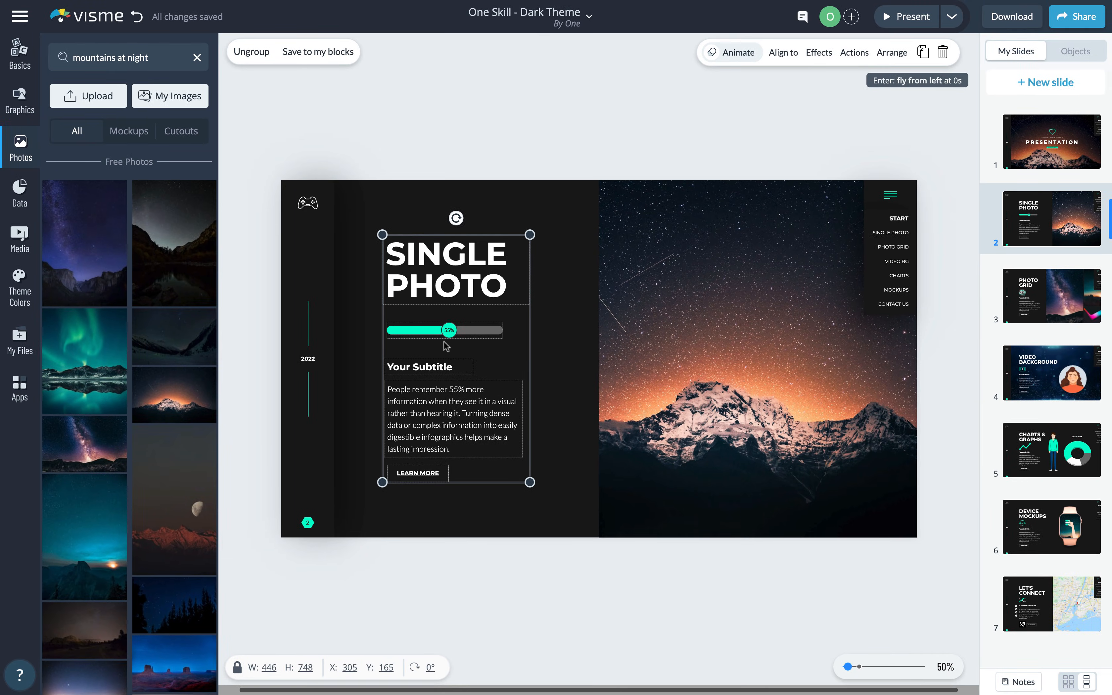
# - Add the stacked-bars progress widget from Data elements and move it beside the title
pyautogui.click(21, 100)
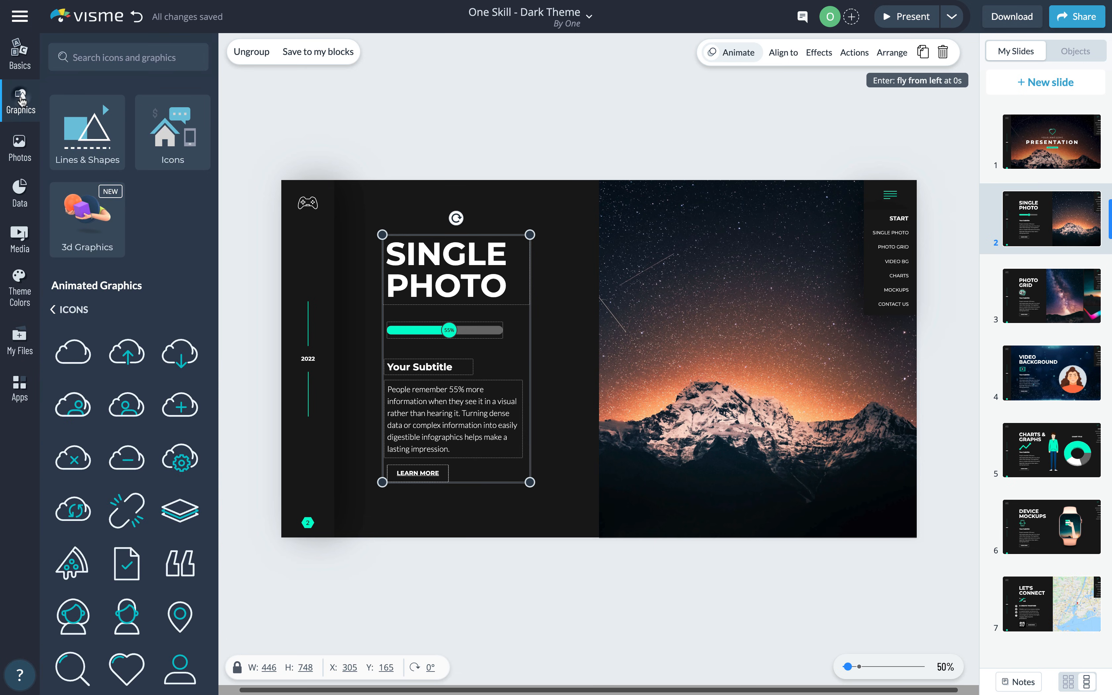
pyautogui.click(18, 55)
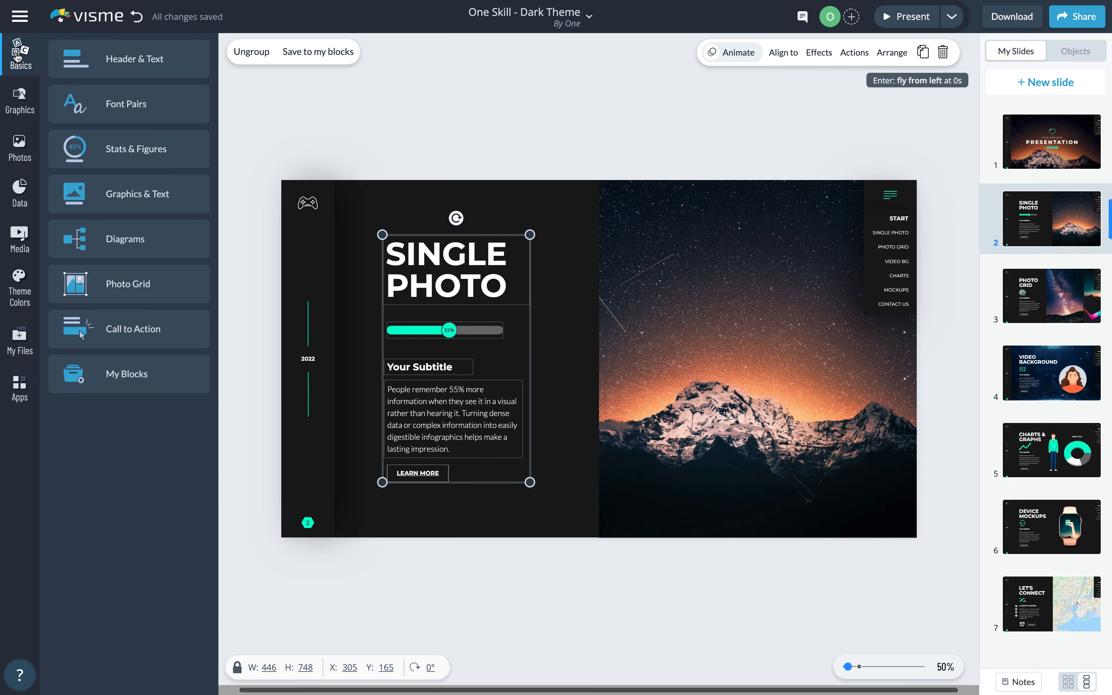
pyautogui.click(12, 202)
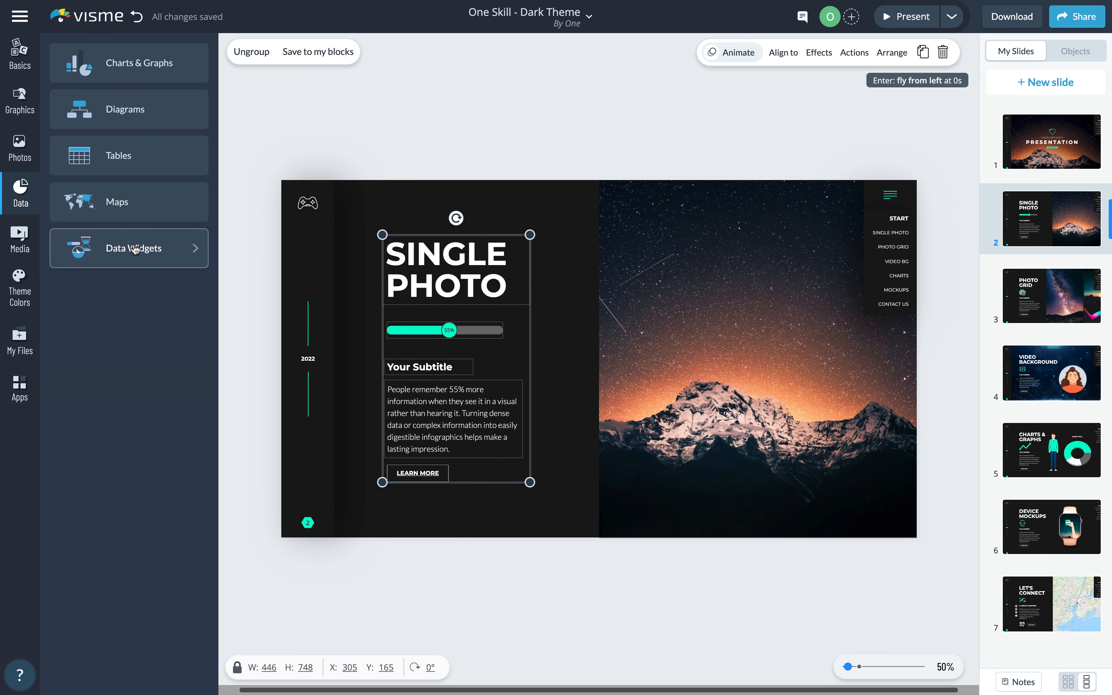
pyautogui.click(144, 249)
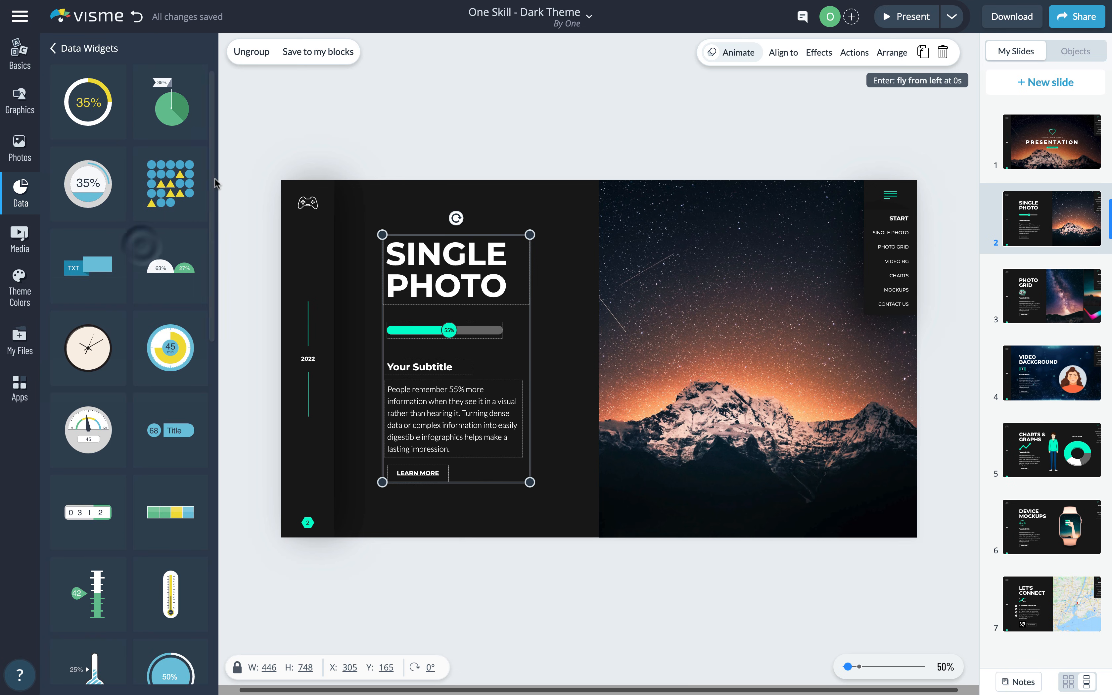
pyautogui.moveTo(212, 219); pyautogui.dragTo(209, 489)
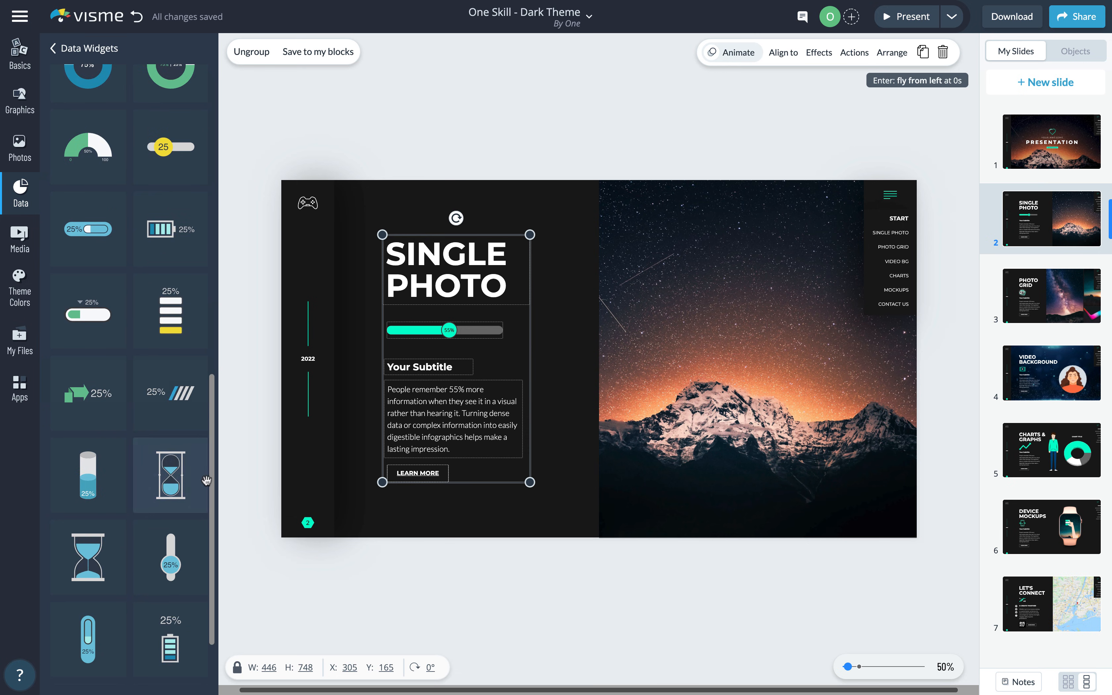
pyautogui.click(177, 317)
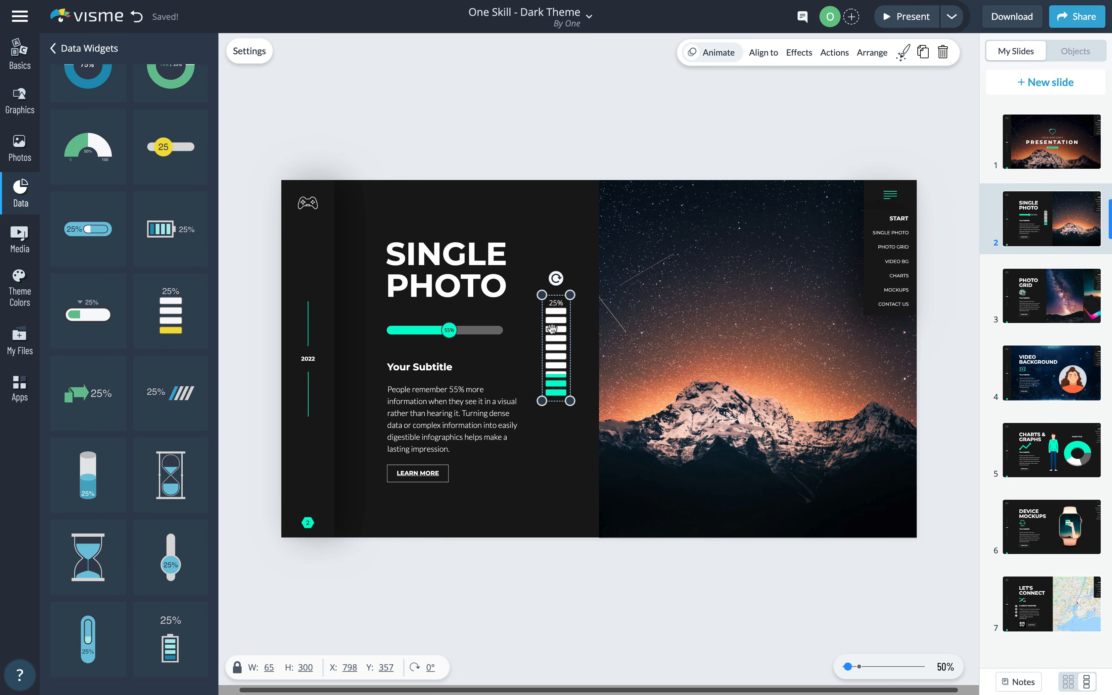
pyautogui.moveTo(551, 329); pyautogui.dragTo(554, 317)
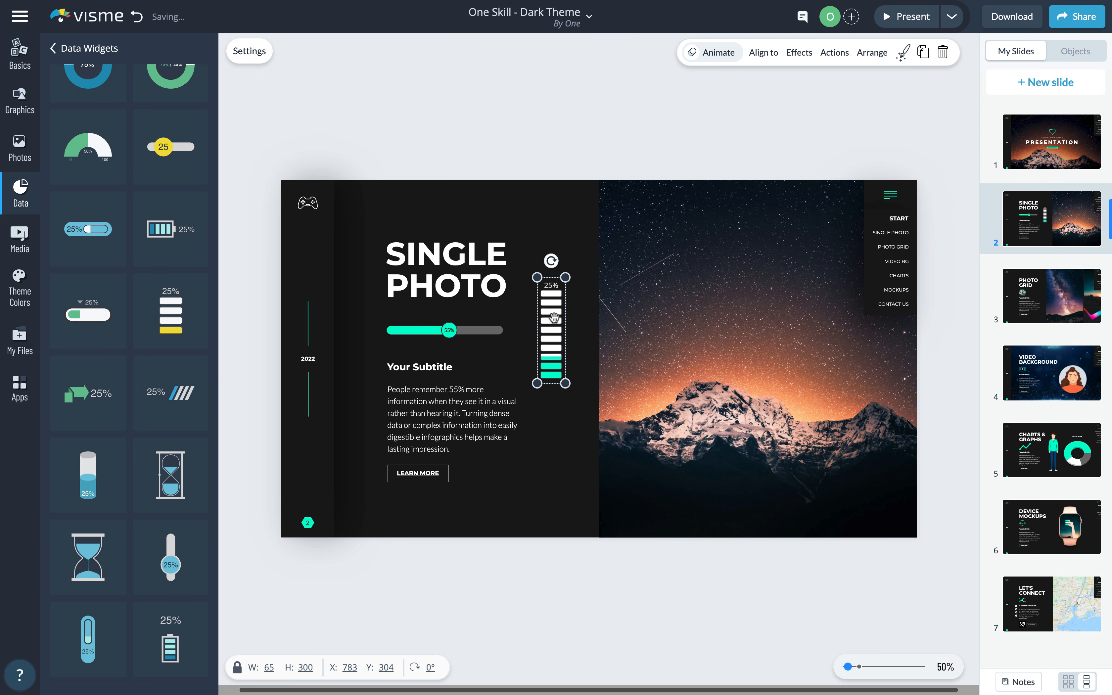
# - Set the progress widget's value to 55% and nudge it between the text and photo
pyautogui.click(259, 58)
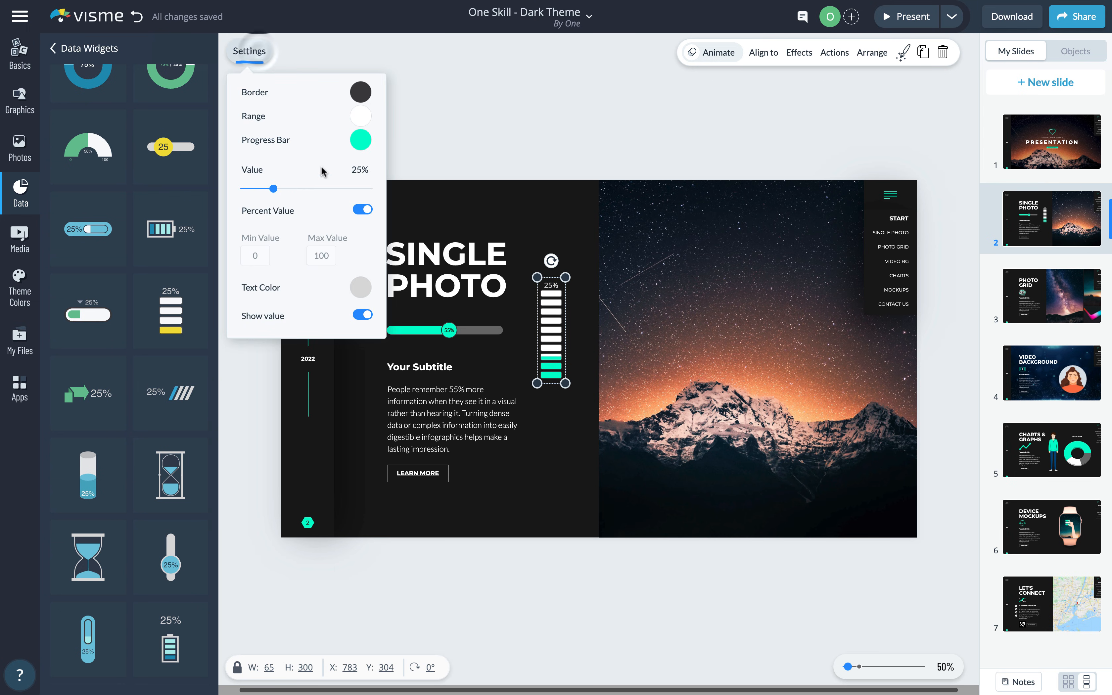
pyautogui.moveTo(280, 190); pyautogui.dragTo(296, 189)
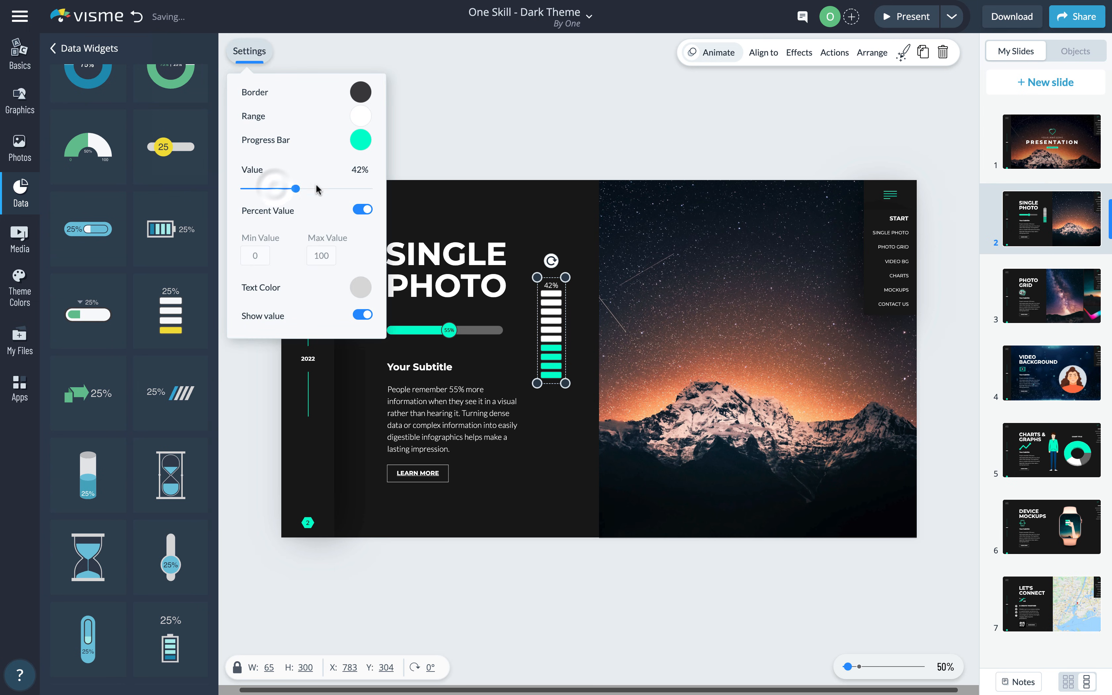
pyautogui.press('BackSpace')
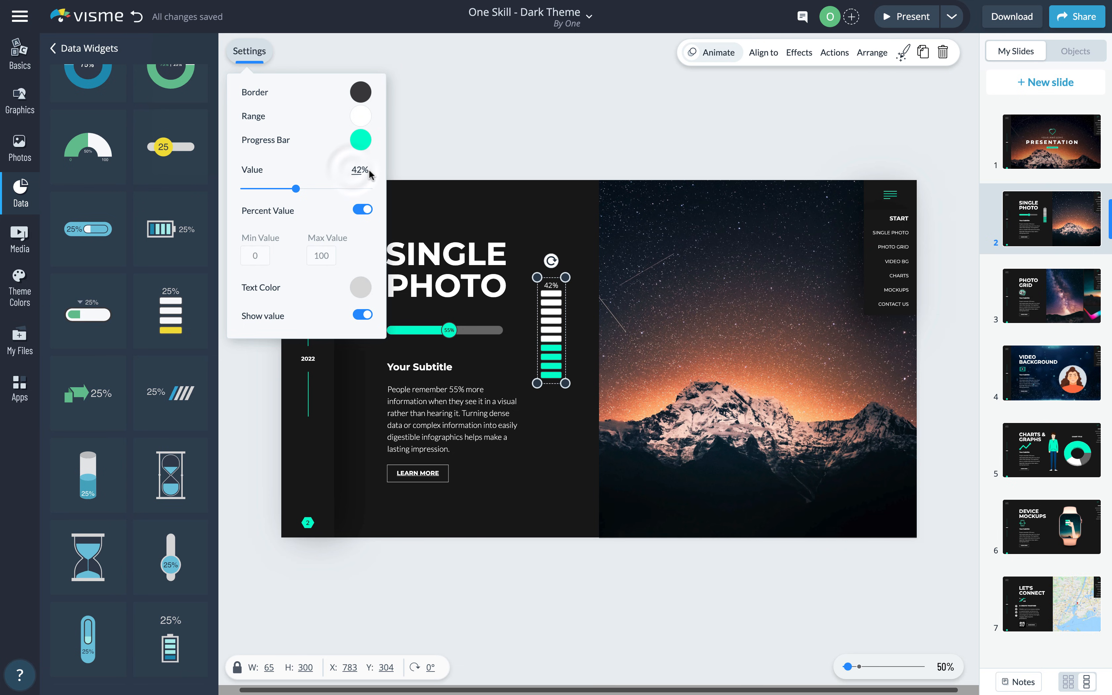
pyautogui.write('55')
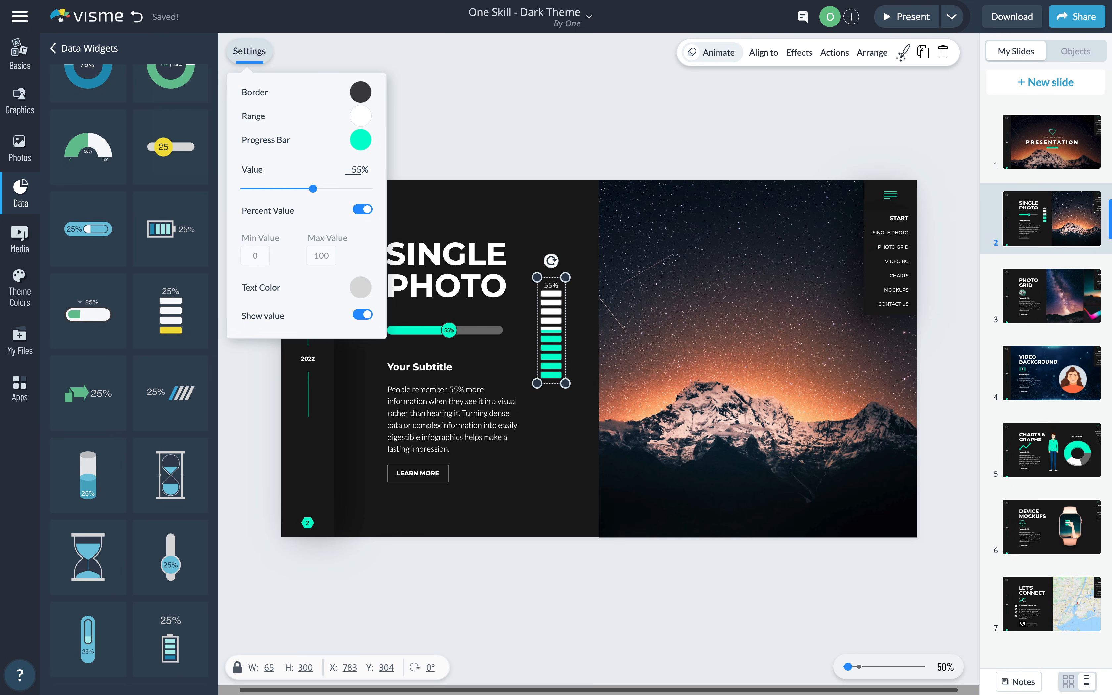
pyautogui.click(506, 106)
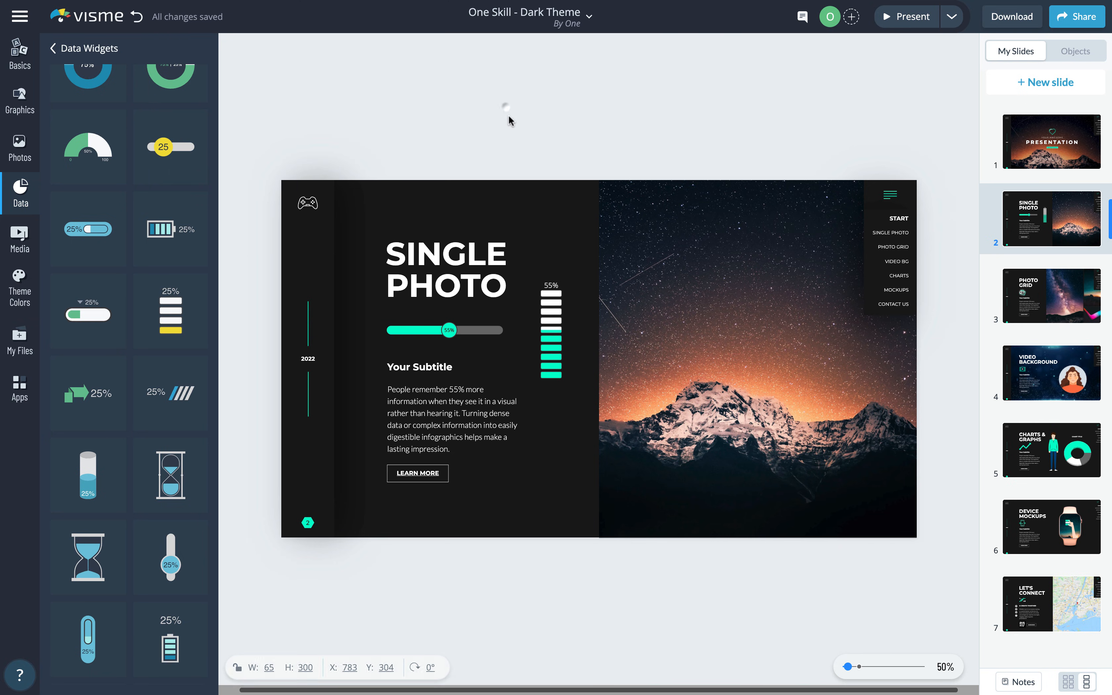
pyautogui.moveTo(553, 318); pyautogui.dragTo(551, 314)
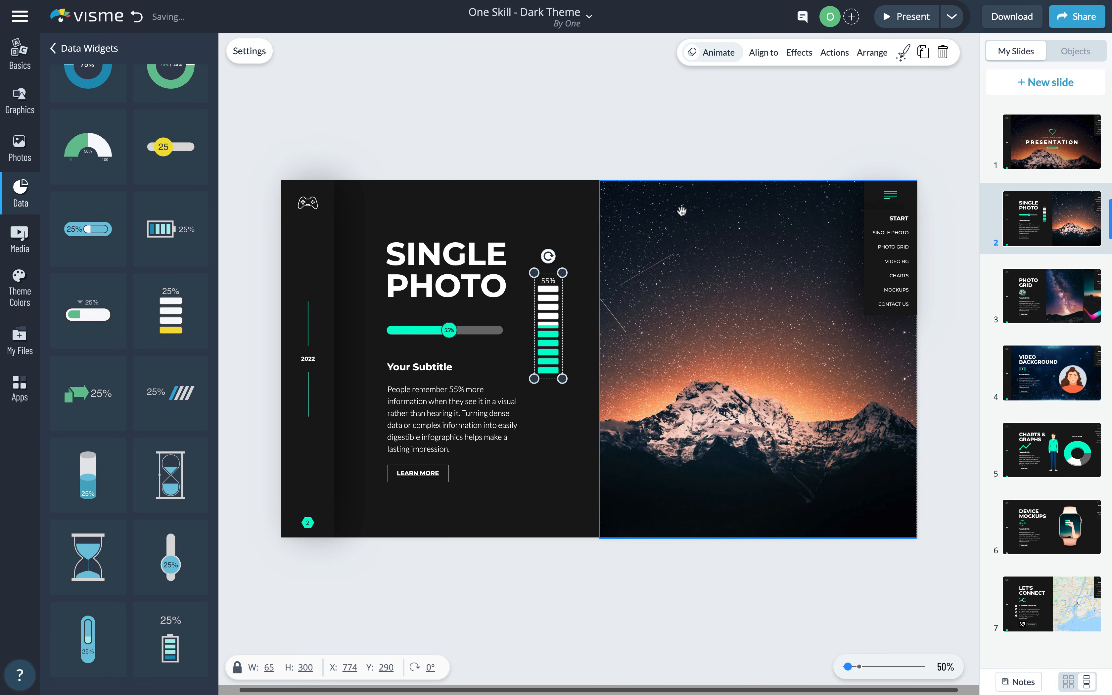
pyautogui.click(907, 22)
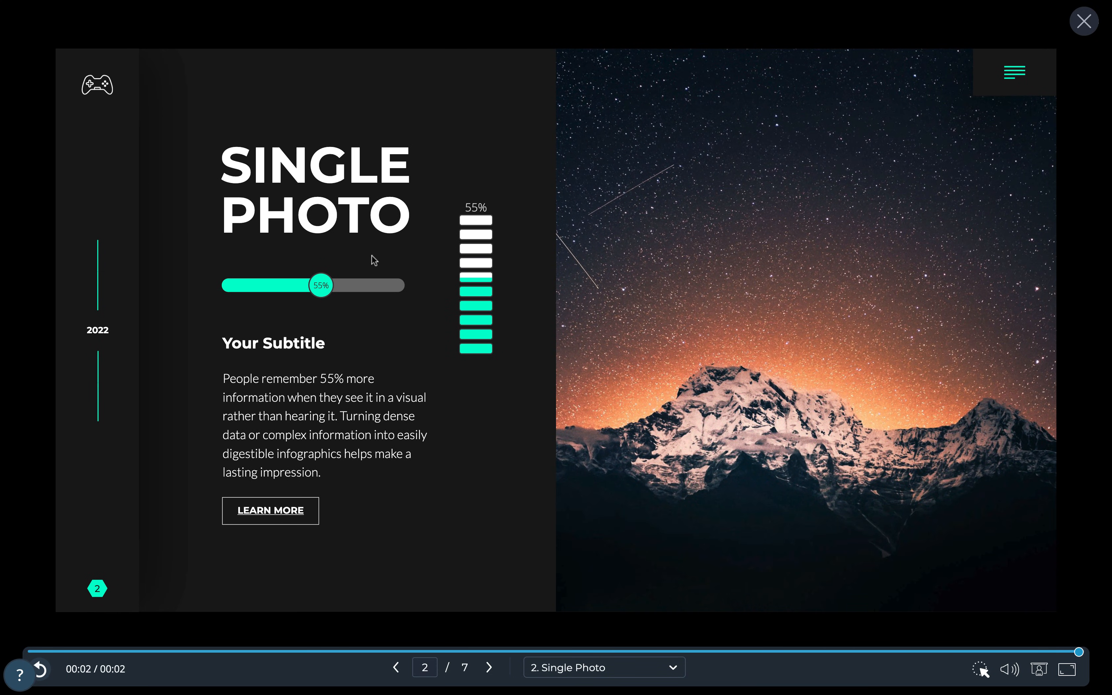
# - Give the progress bar widget a Fly from Top animation triggered on click
pyautogui.click(1084, 21)
pyautogui.click(477, 278)
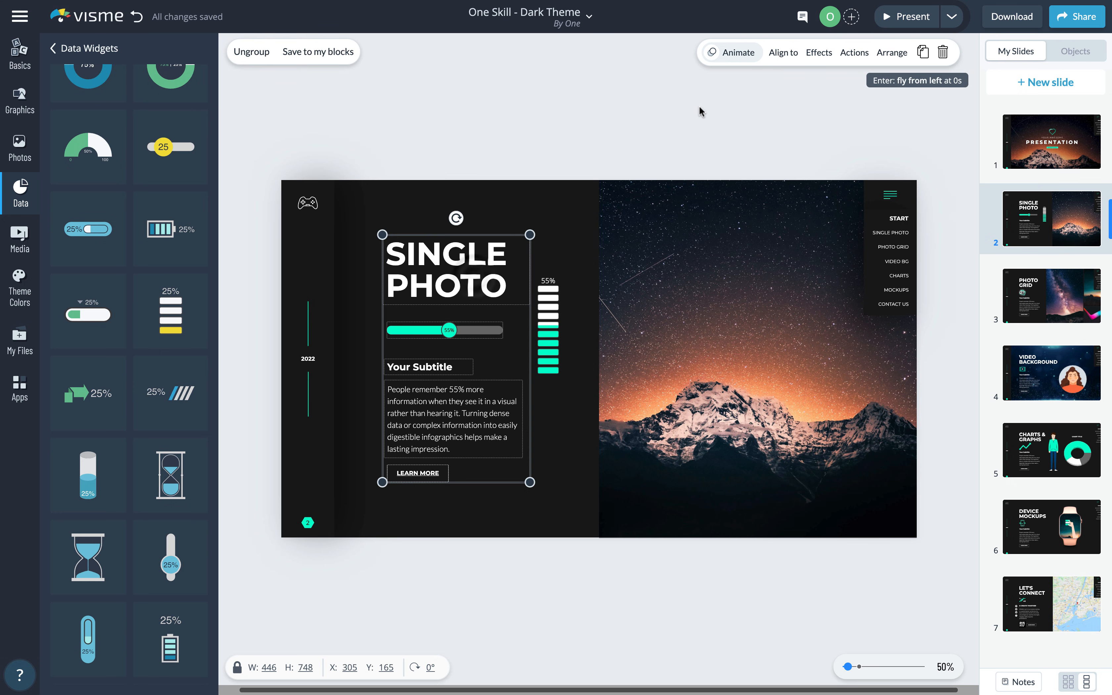
pyautogui.click(738, 52)
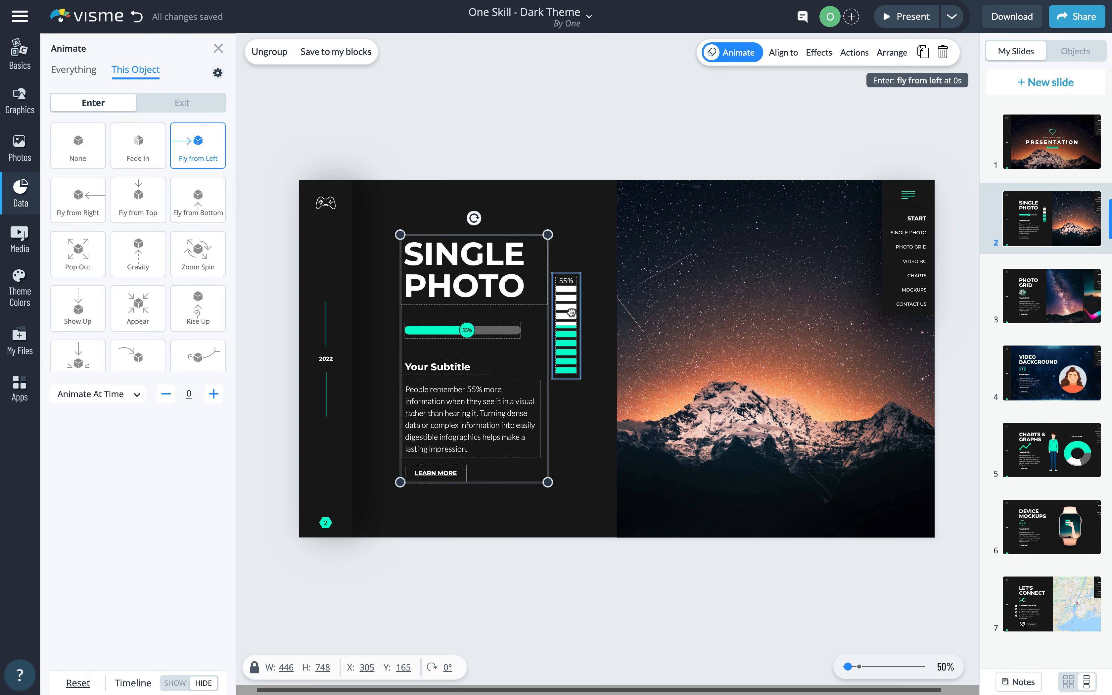
pyautogui.click(571, 312)
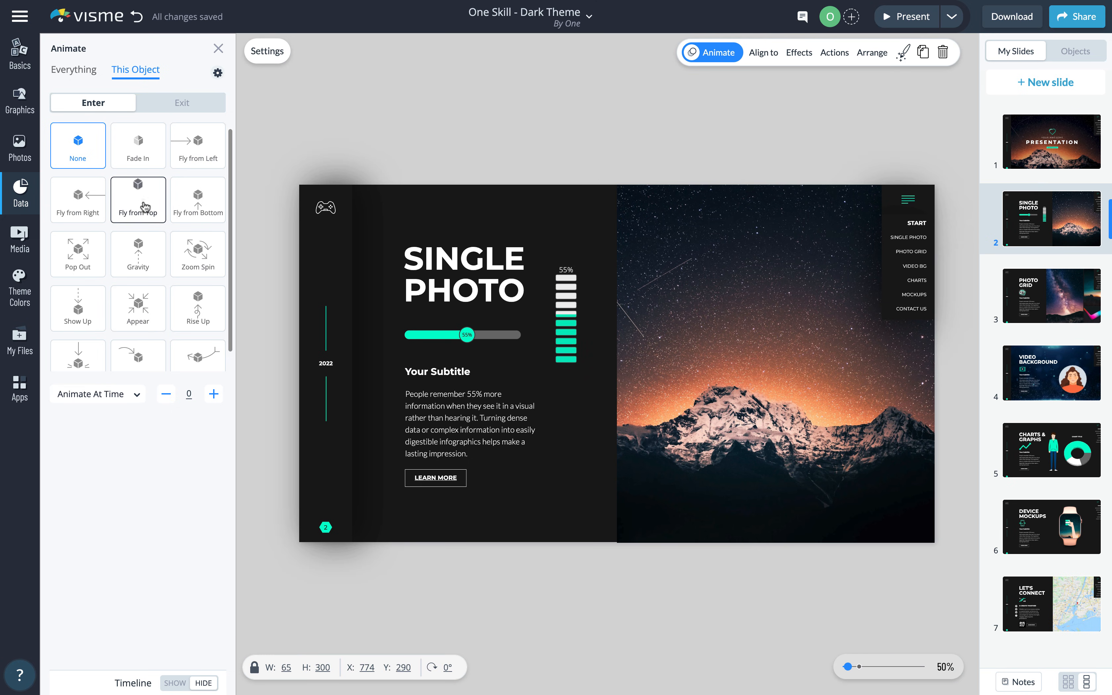
pyautogui.click(144, 206)
pyautogui.click(130, 396)
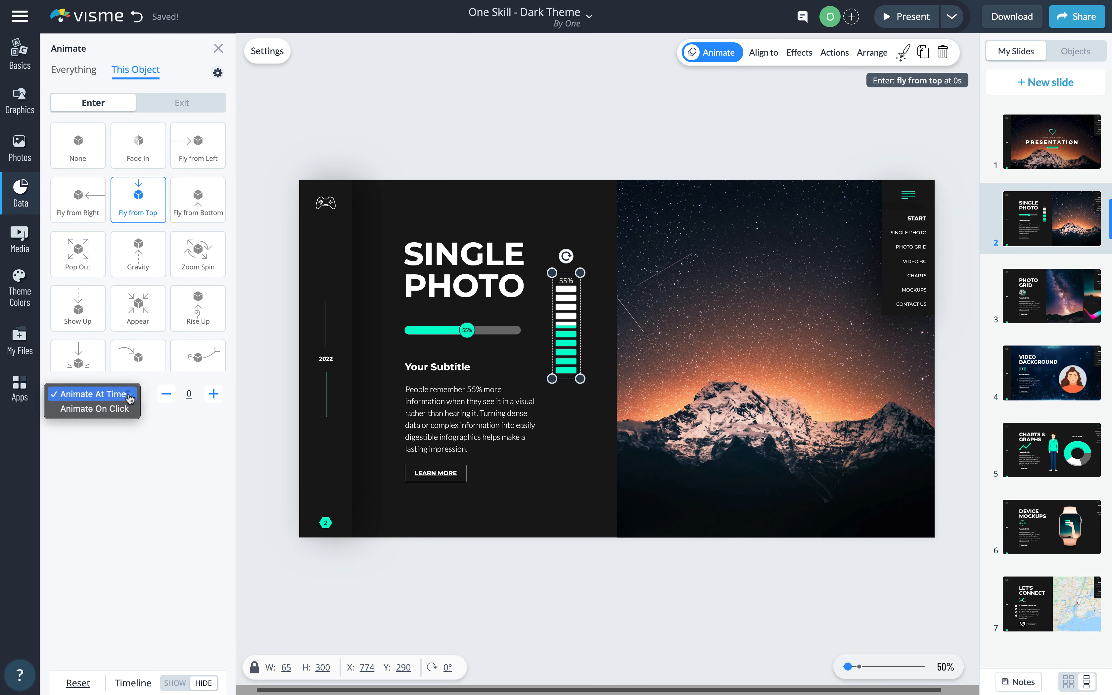
pyautogui.click(114, 408)
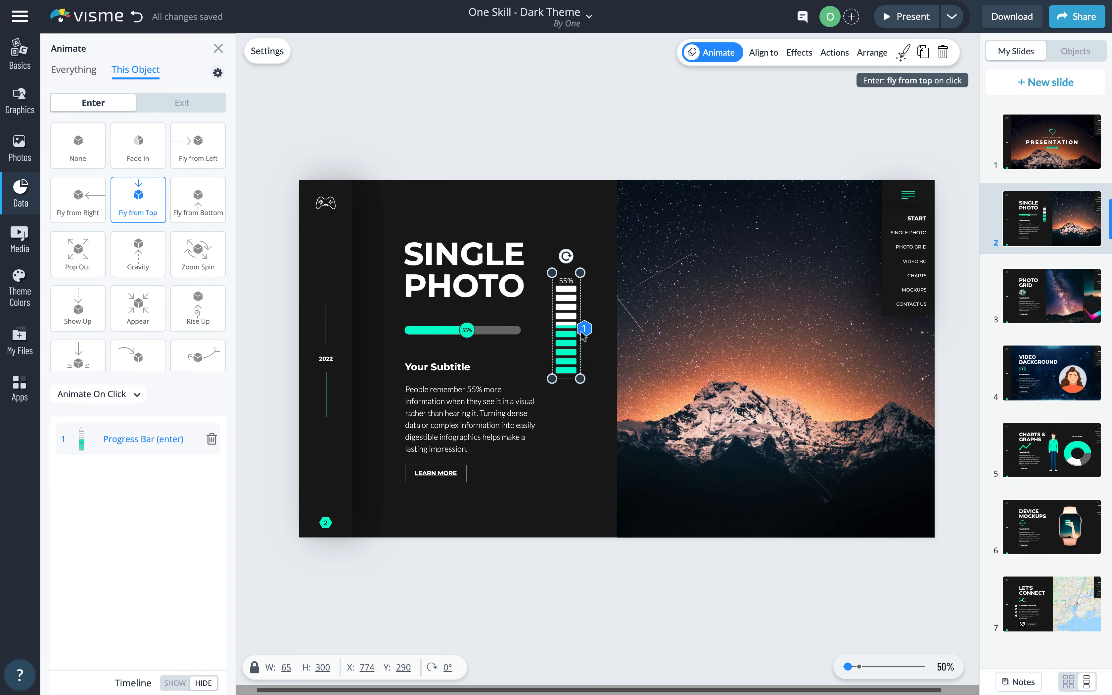
# - Preview the presentation full screen to check the widget animation
pyautogui.click(907, 17)
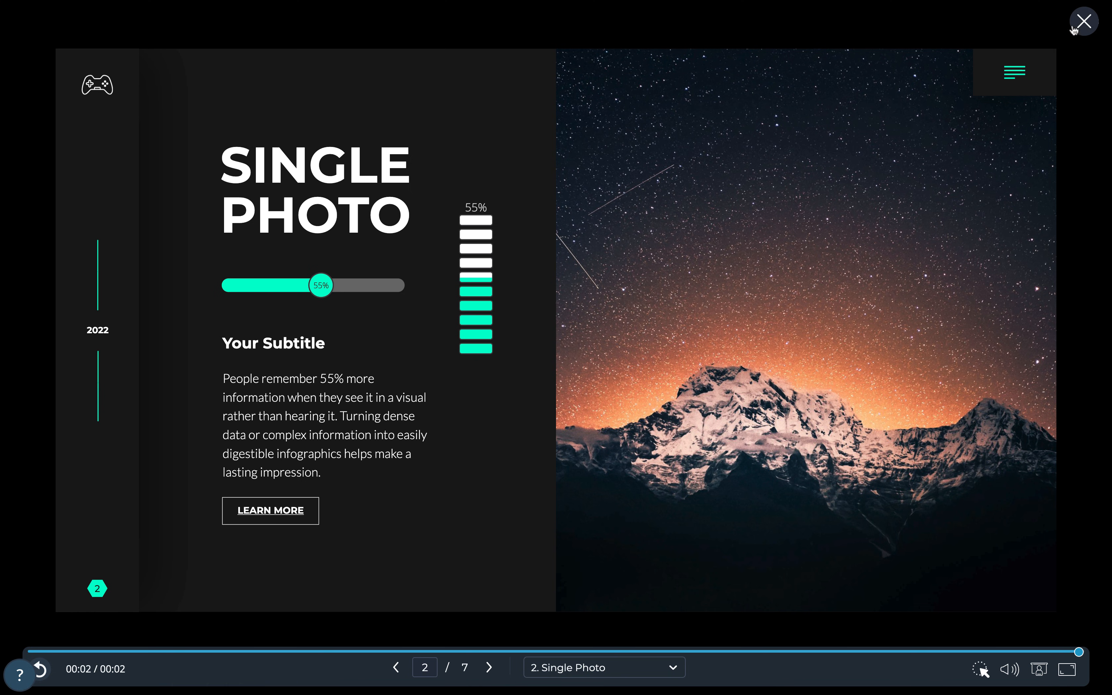
pyautogui.click(1084, 21)
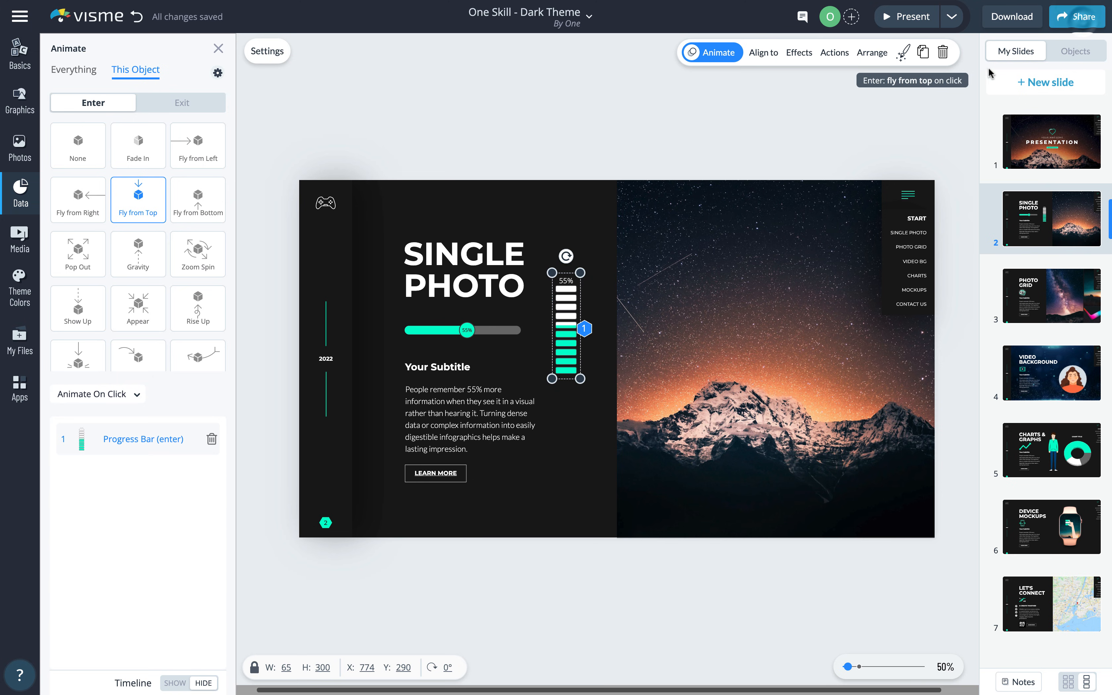
pyautogui.click(463, 472)
# - Enable Fill & Border on the LEARN MORE button and web-link it to 1oneskill.com in a new tab
pyautogui.click(449, 468)
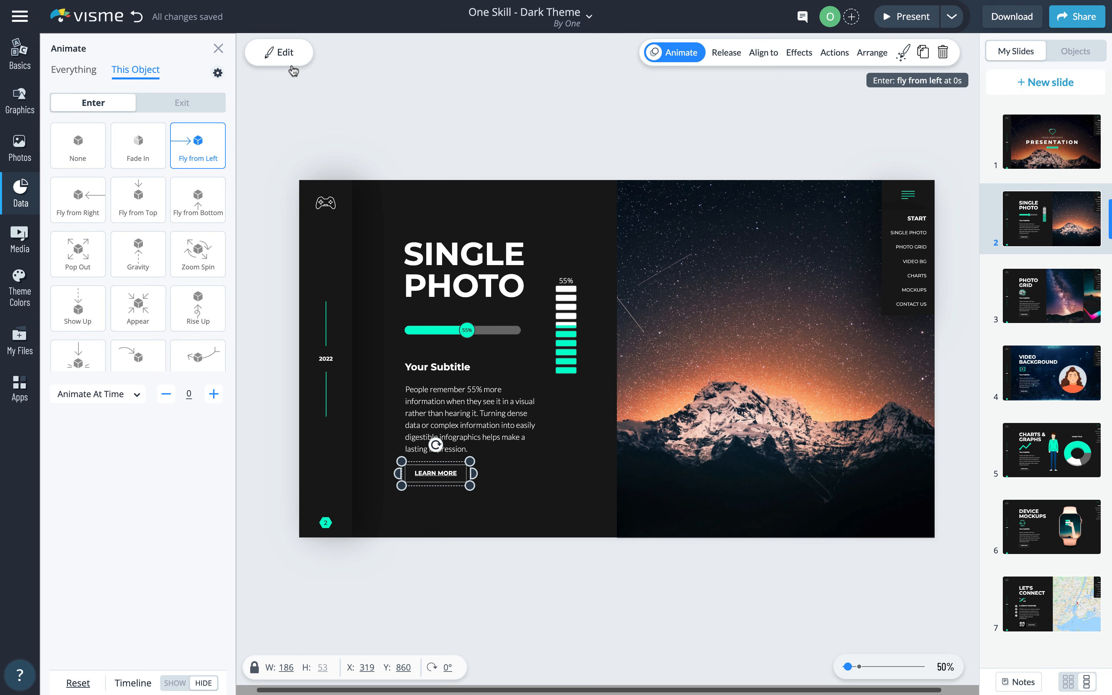
pyautogui.click(292, 56)
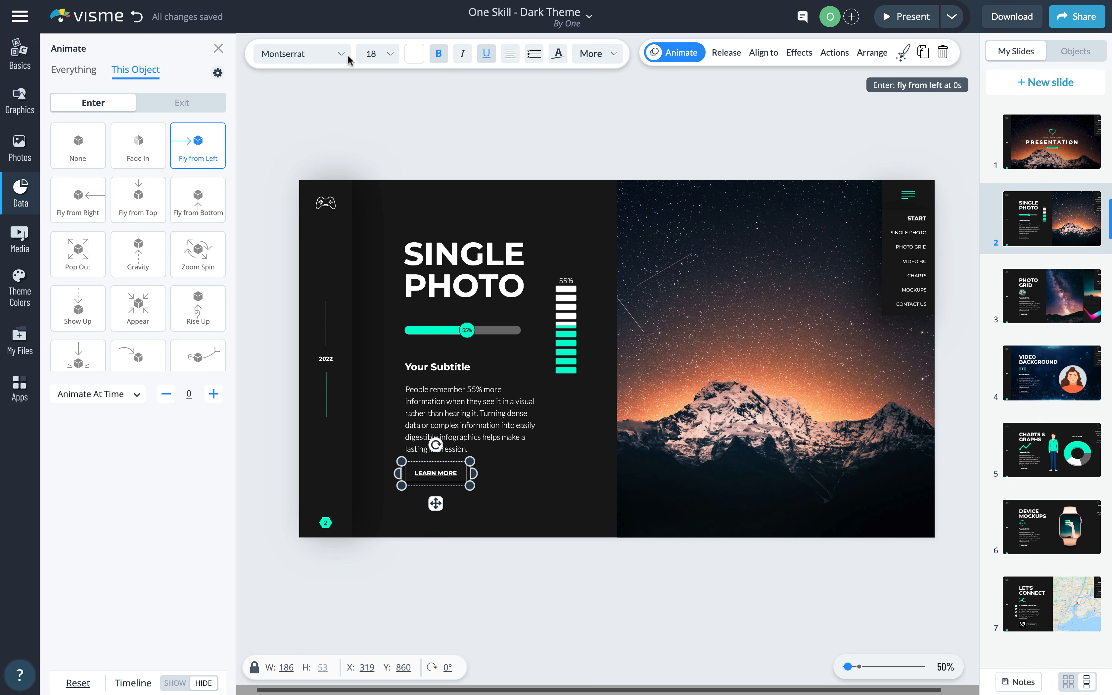
pyautogui.click(614, 57)
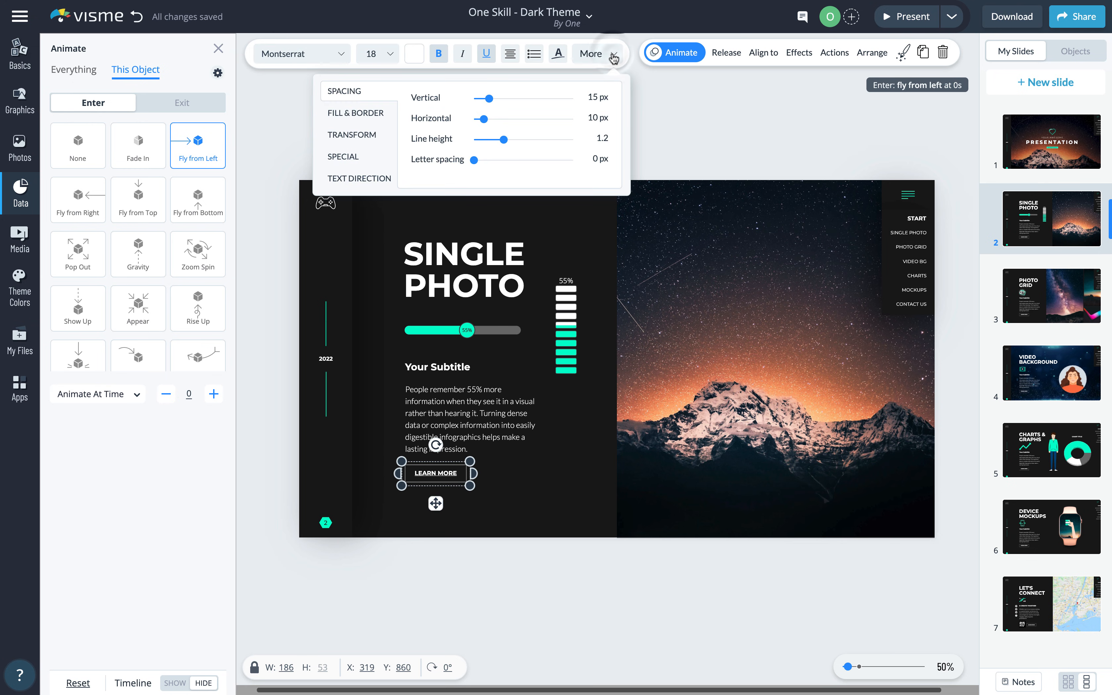
pyautogui.click(371, 115)
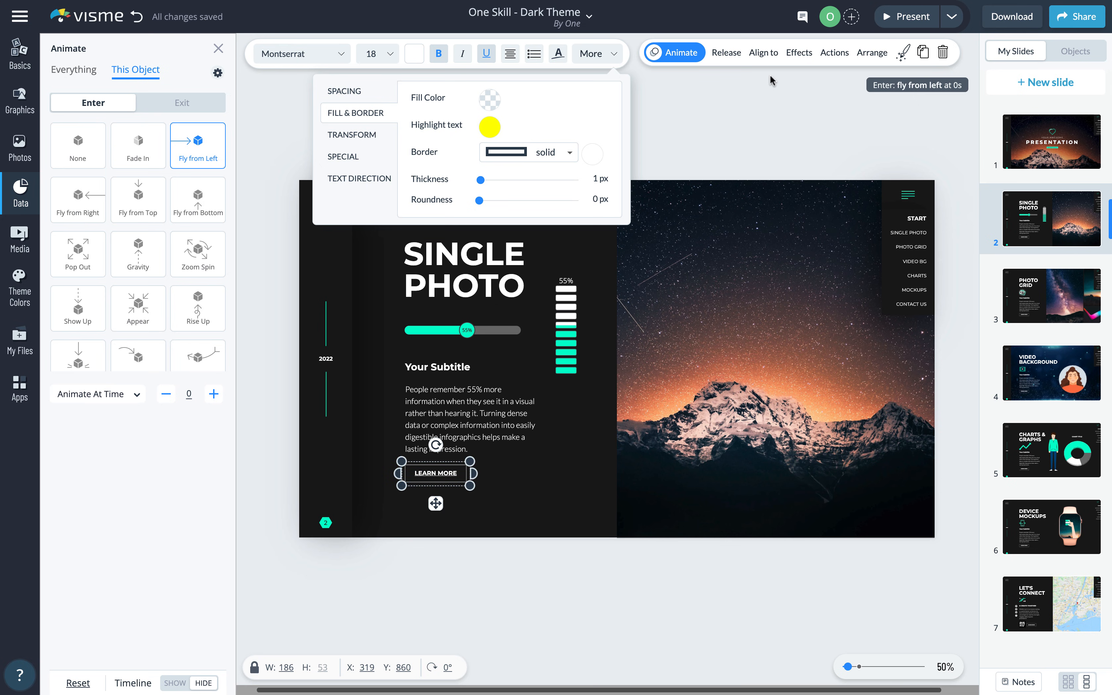
pyautogui.click(834, 52)
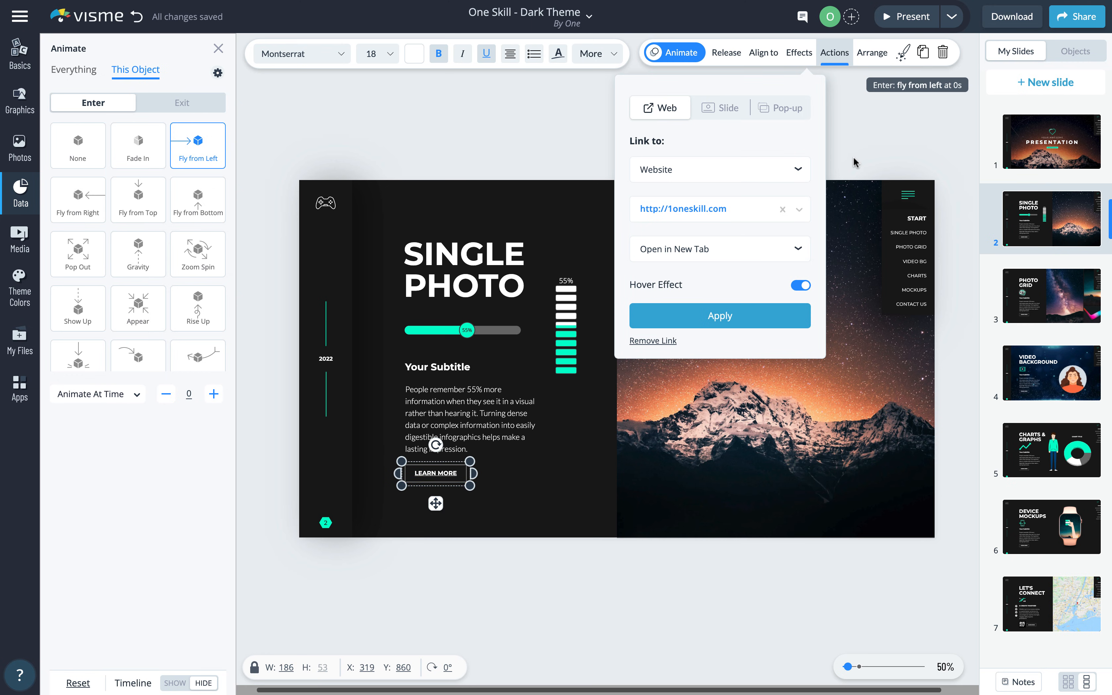
pyautogui.click(857, 147)
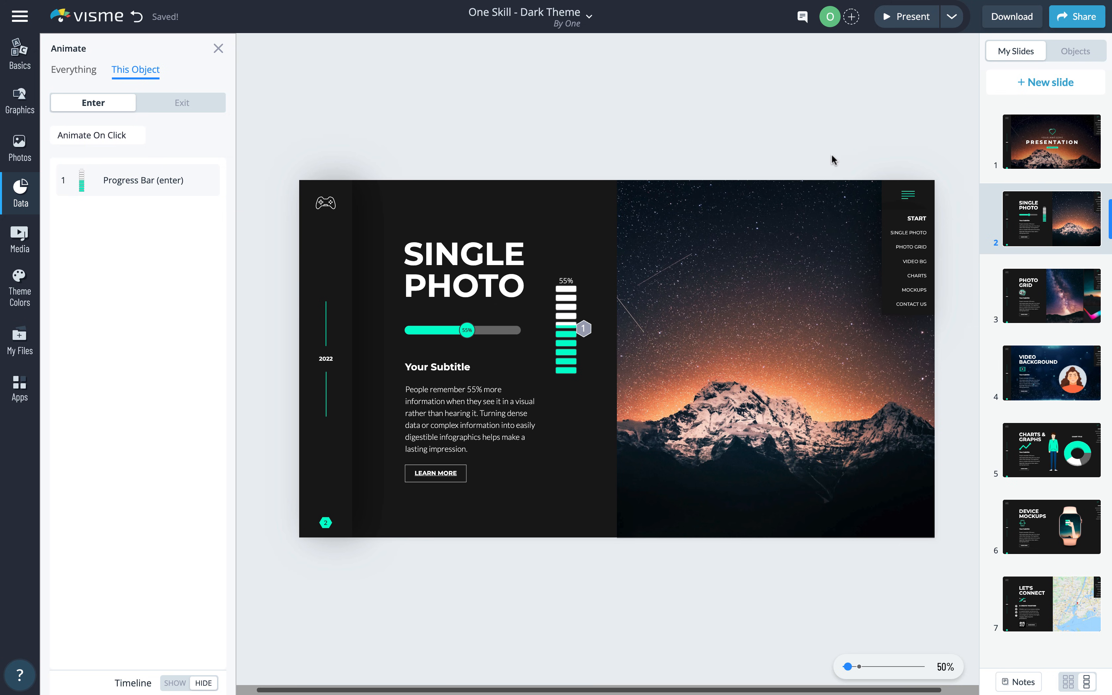
# - On the Photo Grid slide, swap in the orange-lit mountain, aurora and purple mountain photos
pyautogui.click(219, 51)
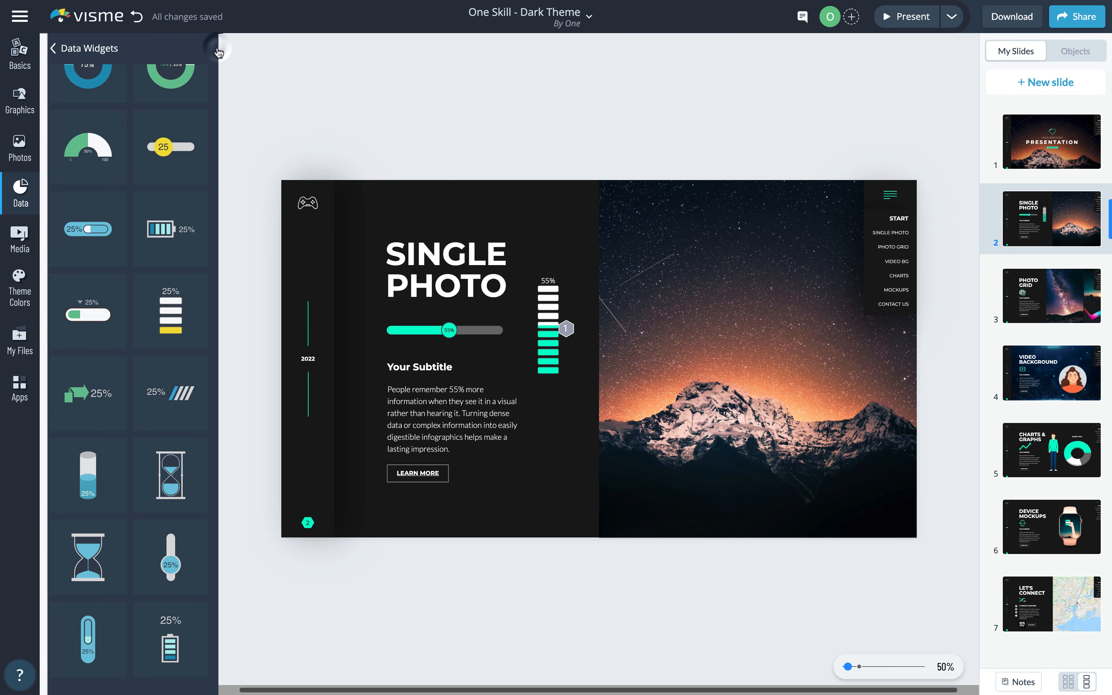
pyautogui.click(1009, 293)
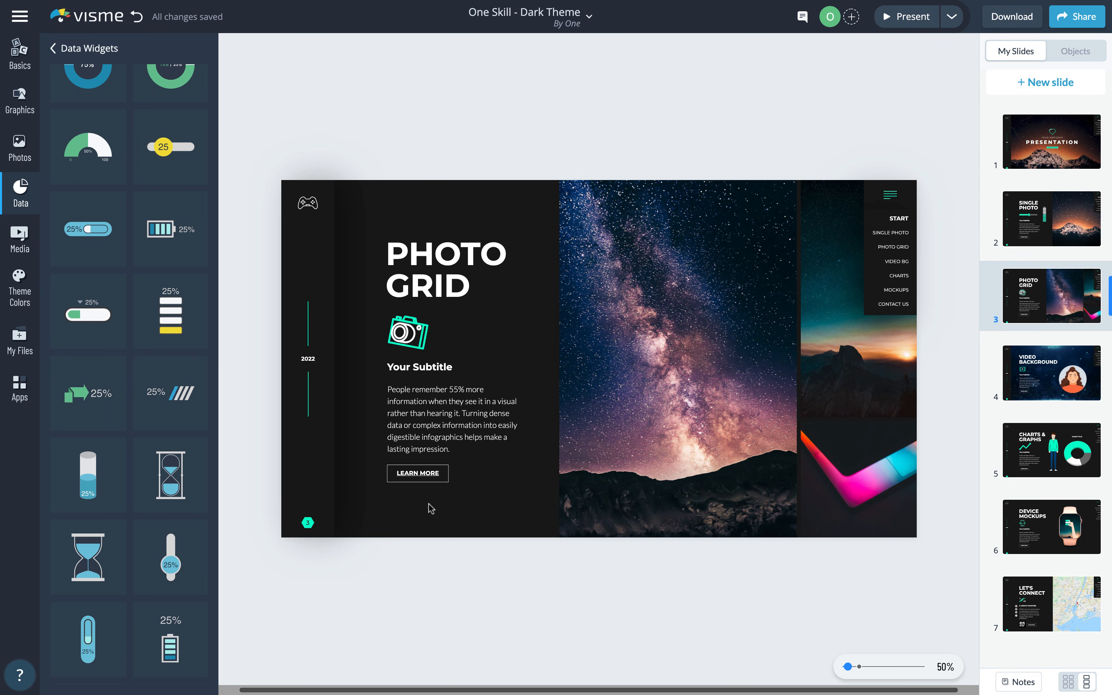
pyautogui.click(725, 315)
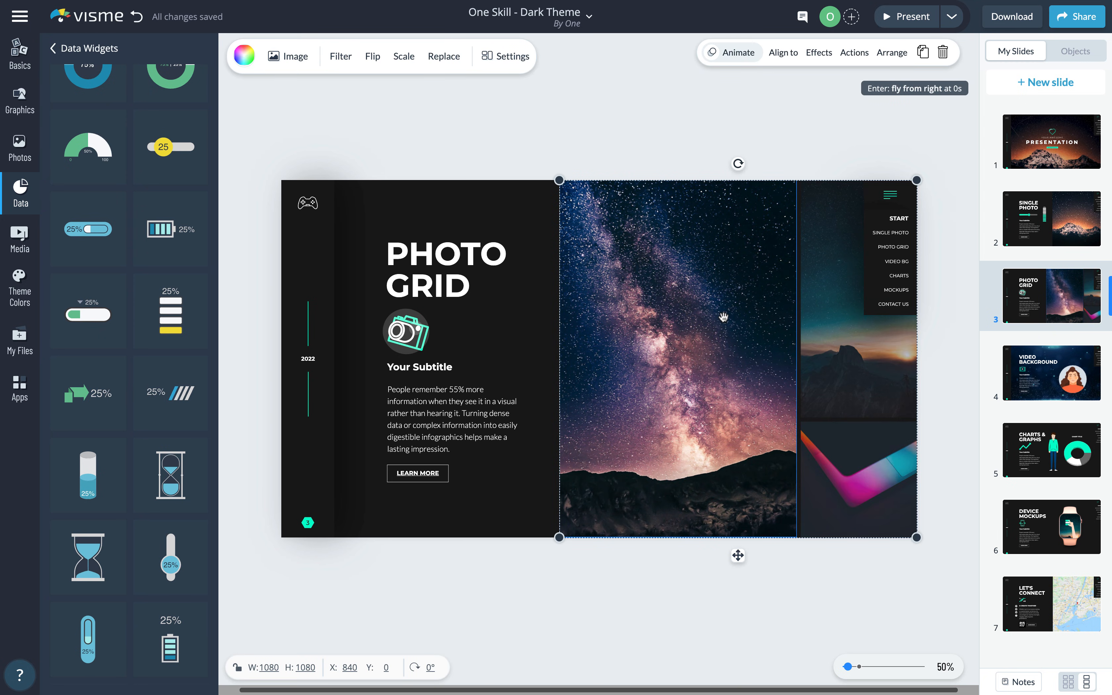
pyautogui.click(444, 56)
pyautogui.click(174, 394)
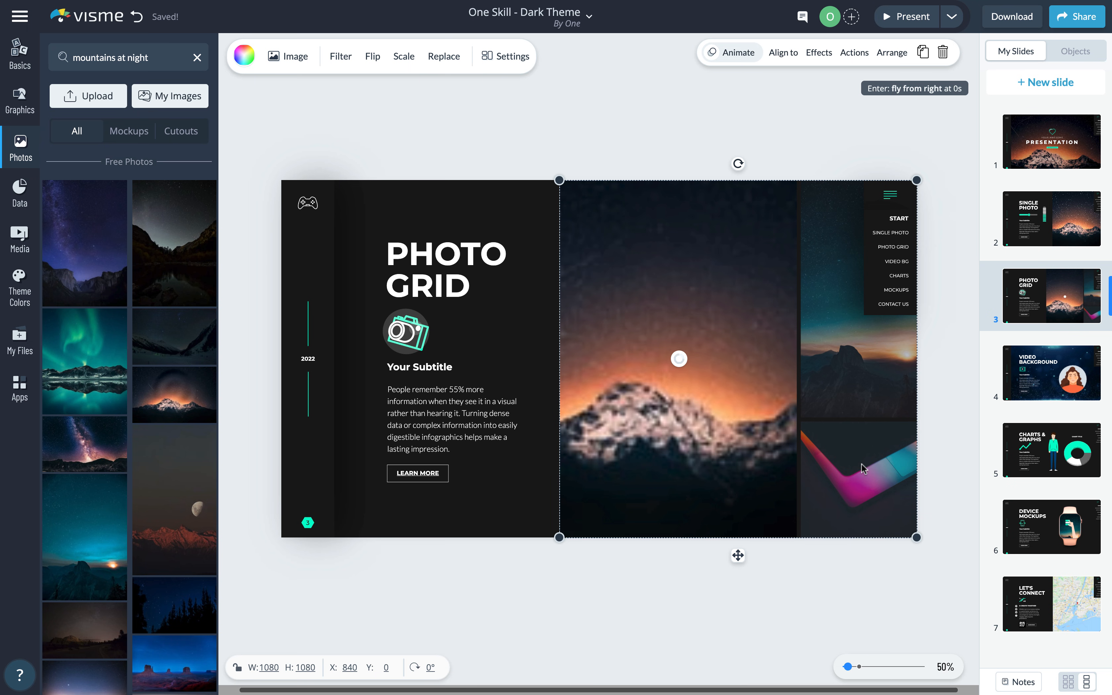
pyautogui.moveTo(84, 361); pyautogui.dragTo(858, 478)
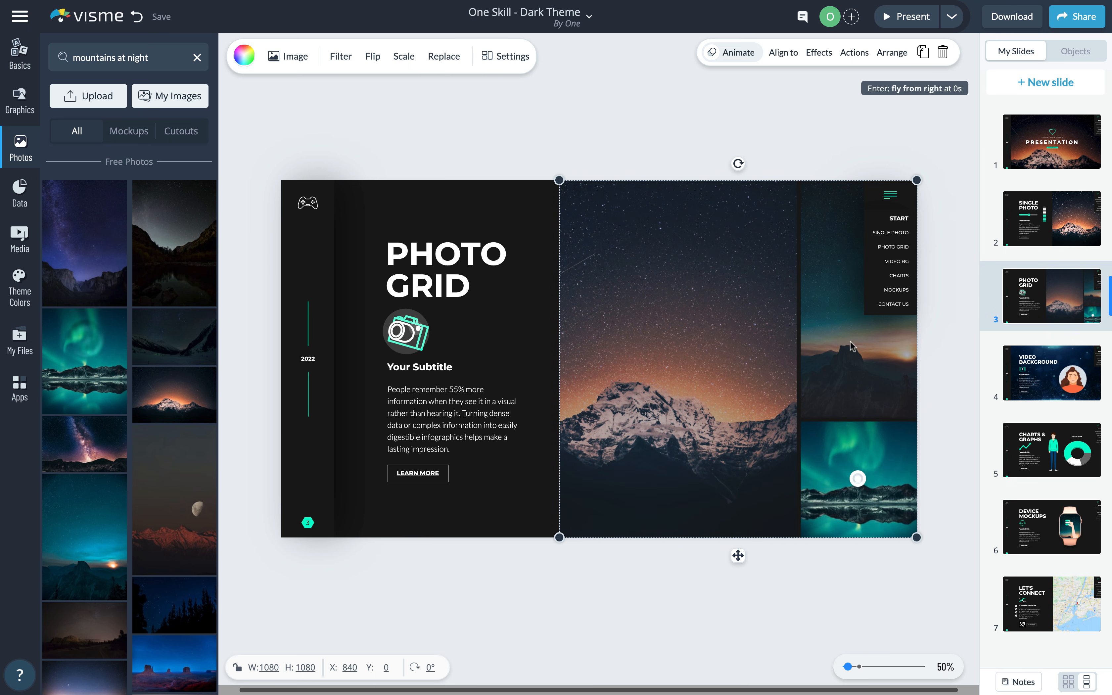
pyautogui.click(851, 343)
pyautogui.click(103, 231)
pyautogui.click(599, 114)
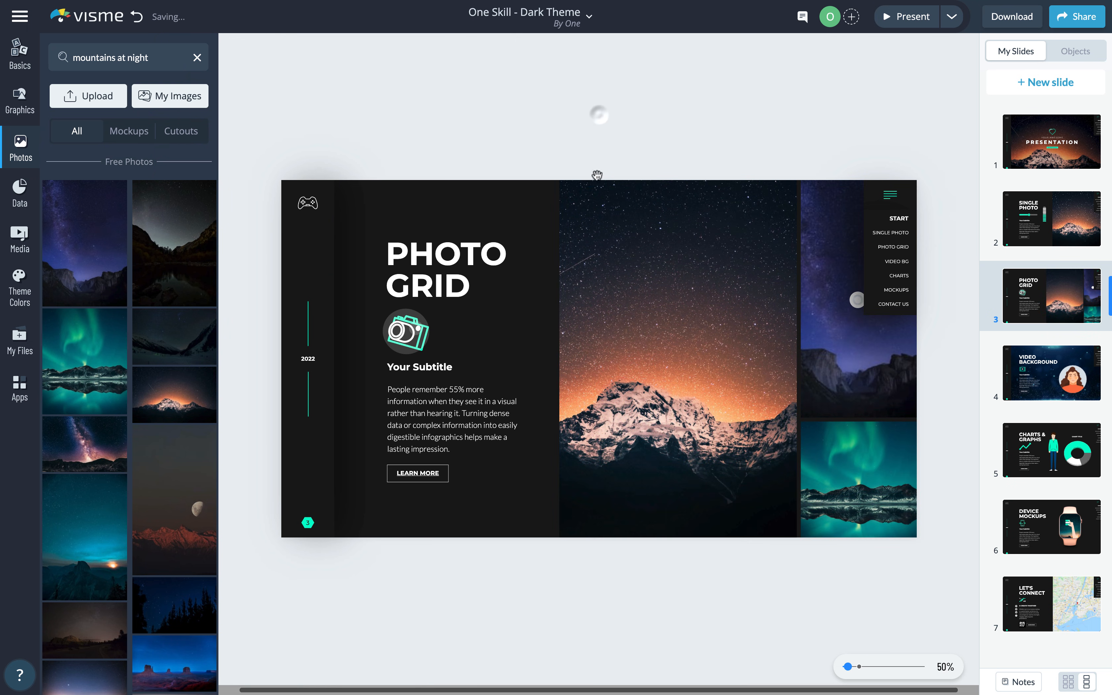
# - Delete the whole photo grid and browse the Basics > Photo Grid layouts
pyautogui.click(558, 194)
pyautogui.press('Delete')
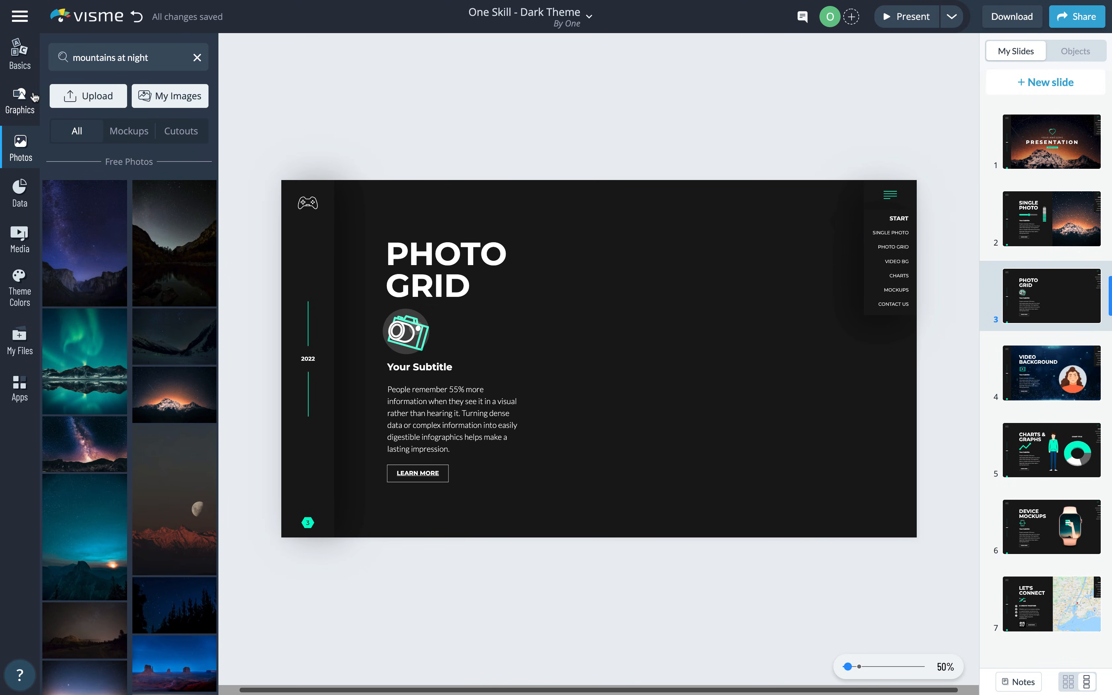
pyautogui.click(22, 60)
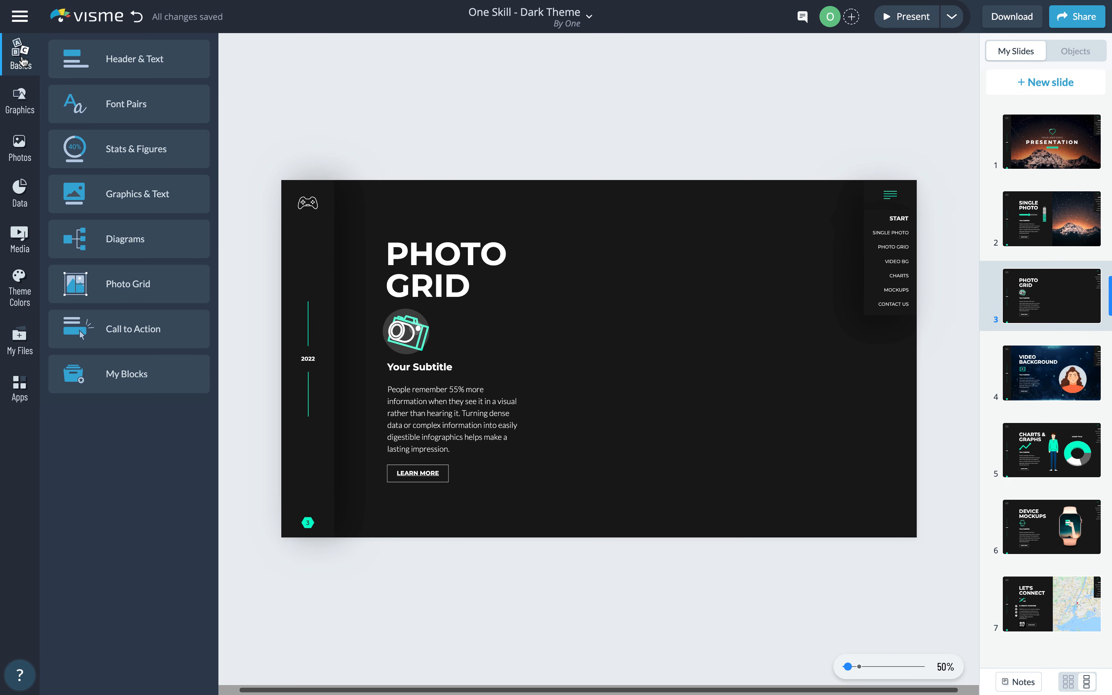
pyautogui.click(154, 283)
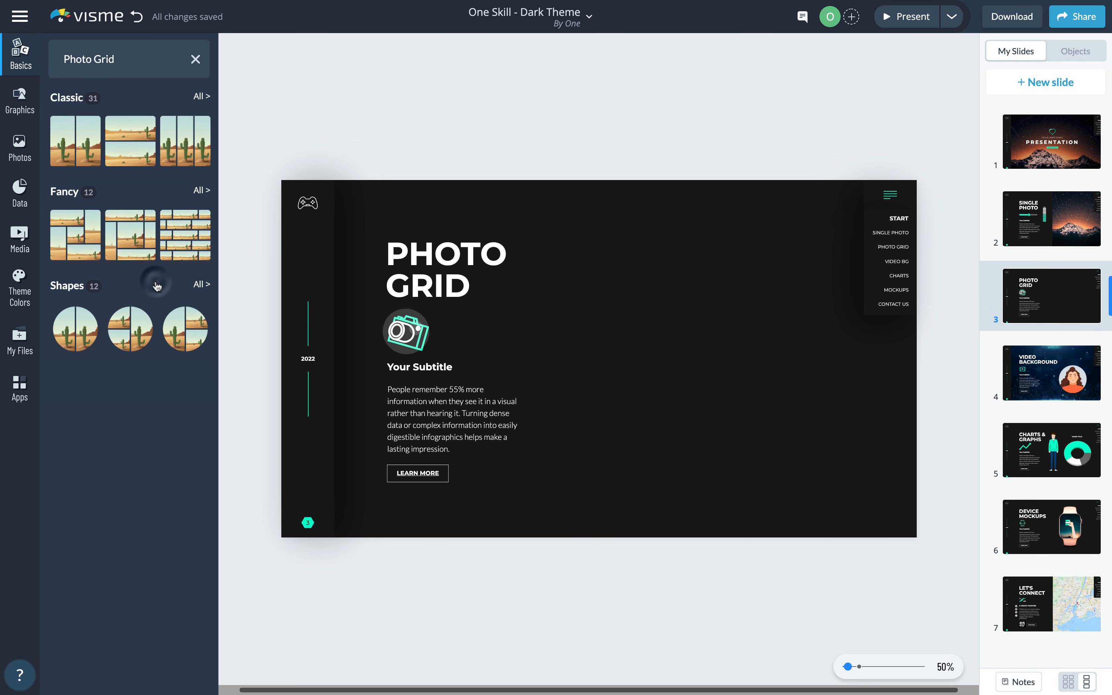
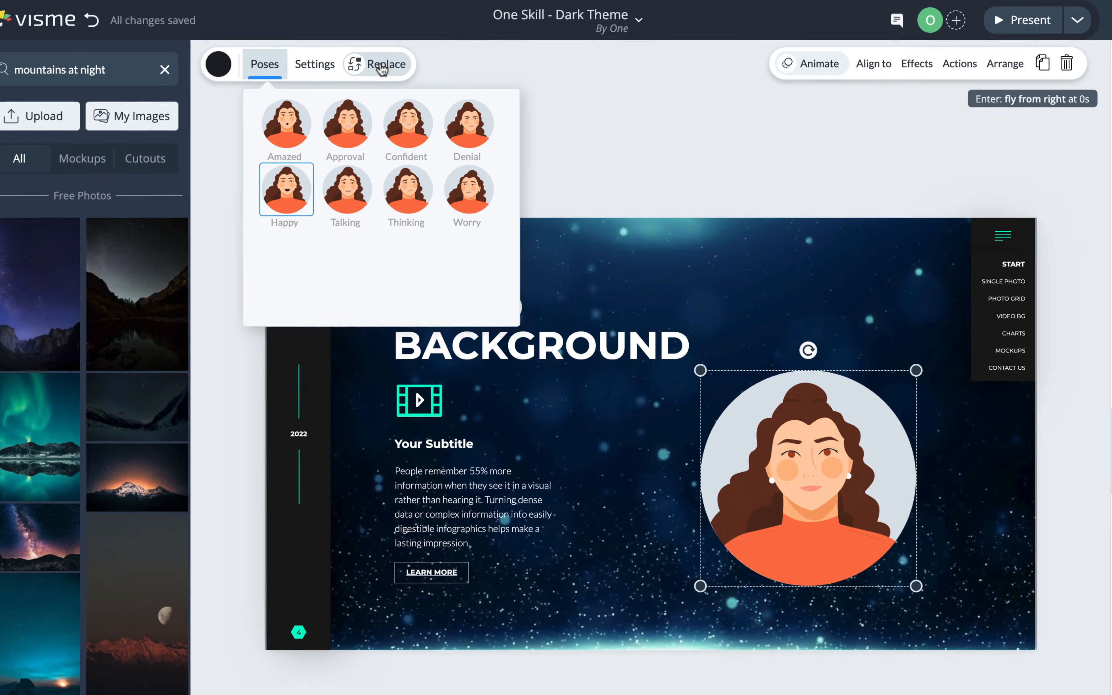
# - Open the full Formal avatar set to replace the Video Background slide's avatar
pyautogui.click(381, 67)
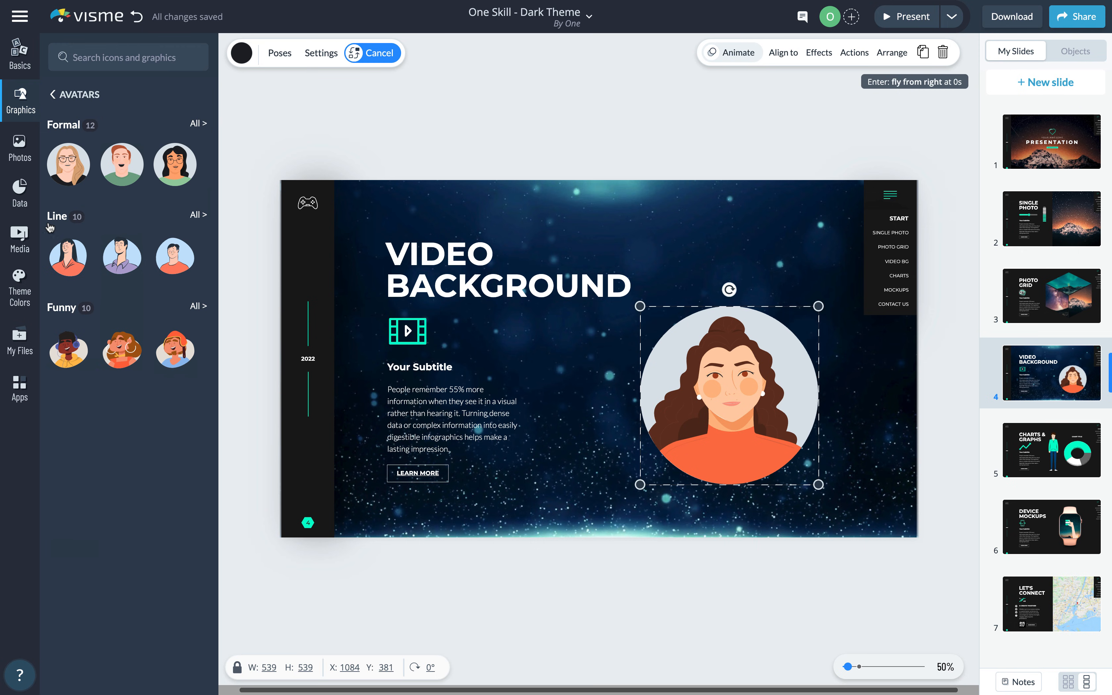
pyautogui.click(201, 128)
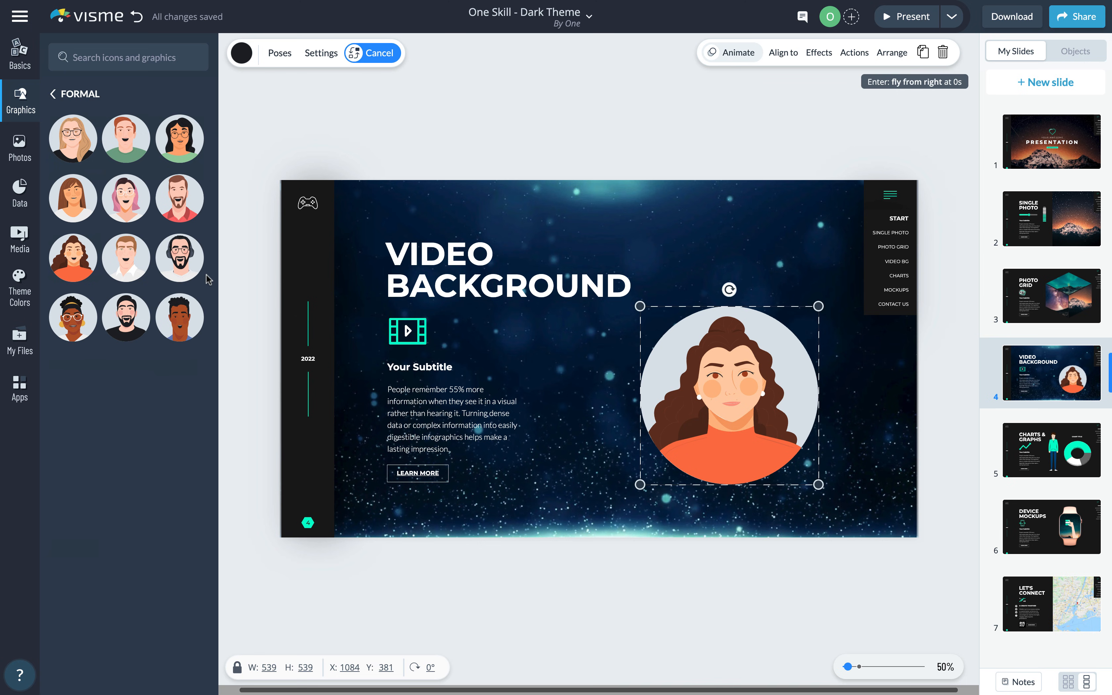
# - Swap in the dark-haired Formal man avatar and make his circular background cyan
pyautogui.click(185, 316)
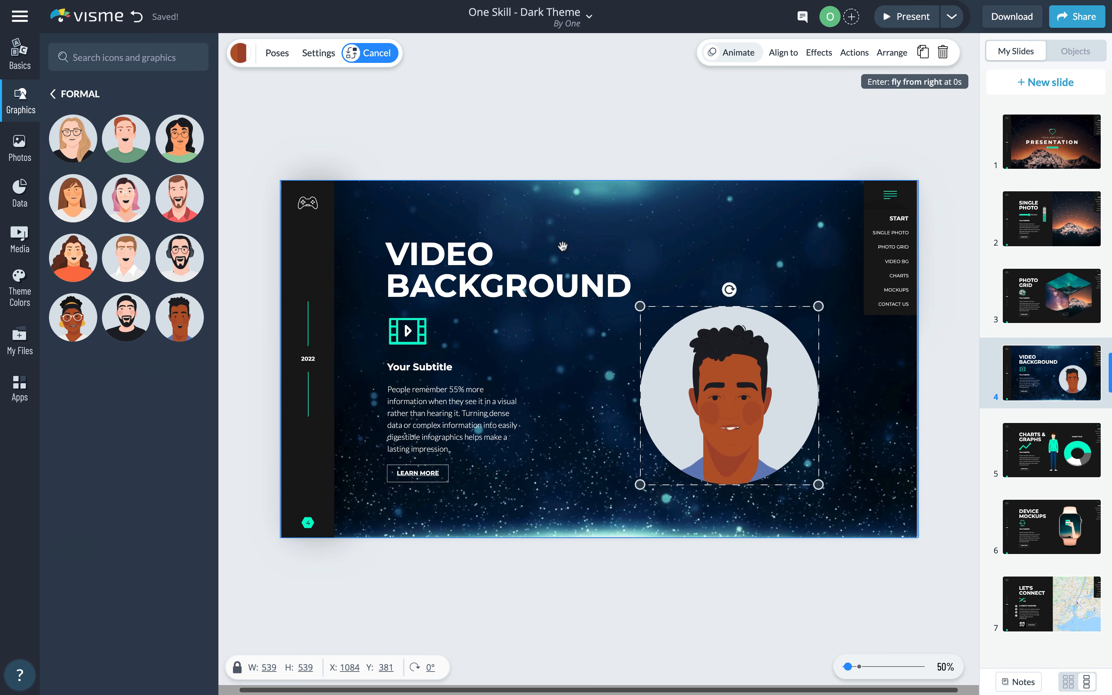
pyautogui.click(241, 54)
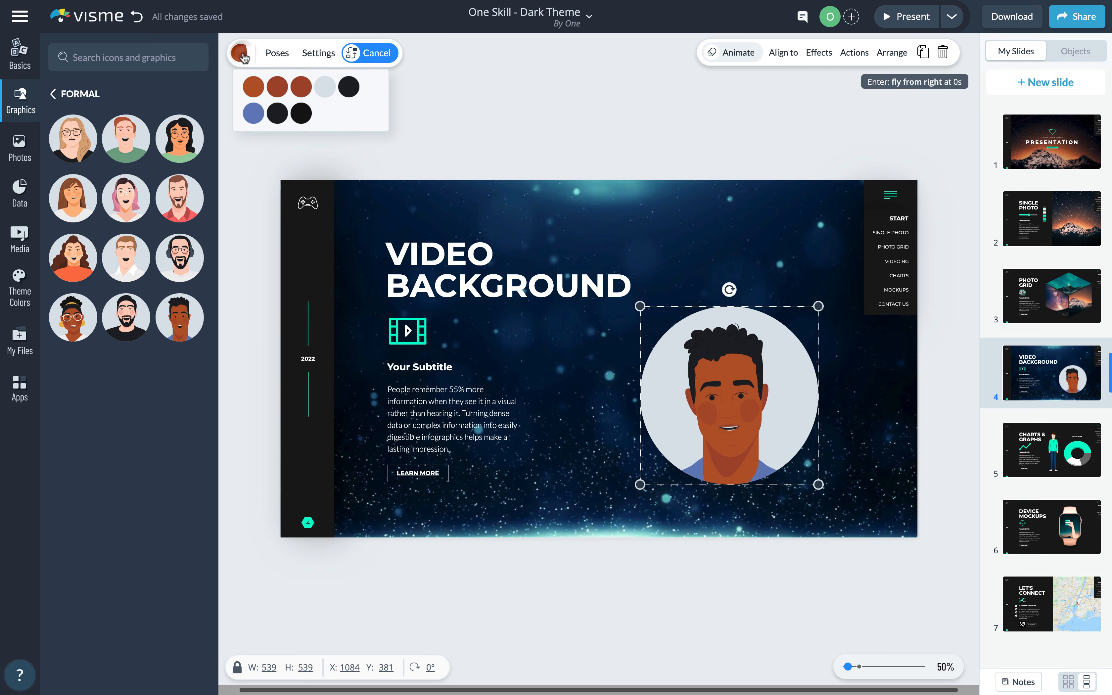
pyautogui.click(327, 87)
pyautogui.click(391, 149)
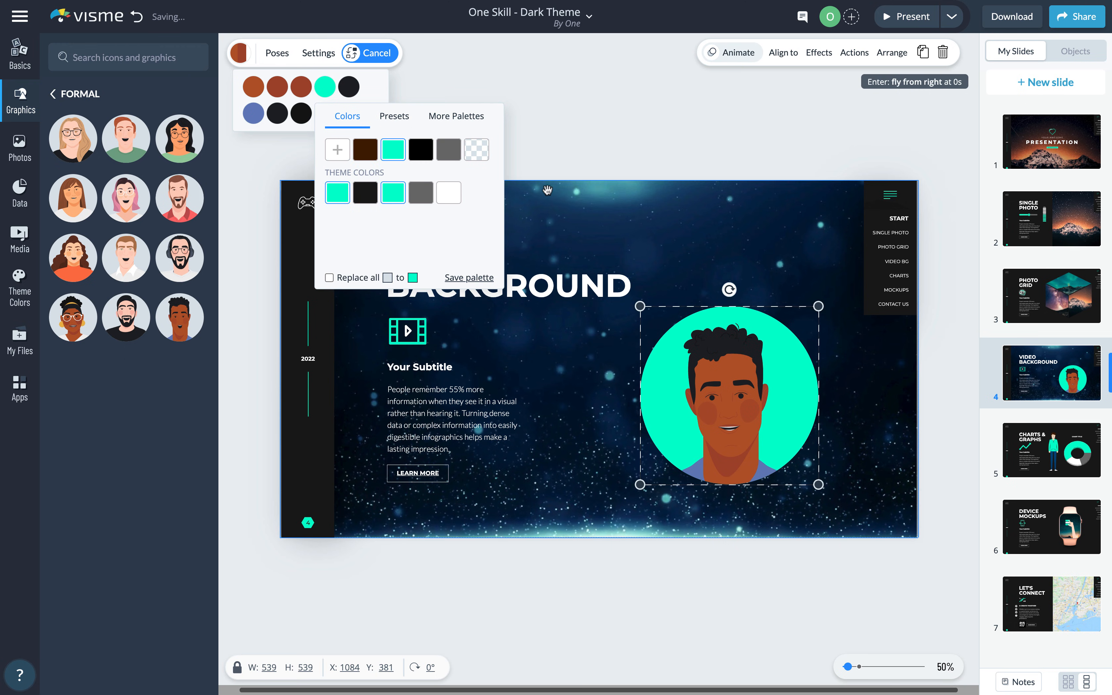
pyautogui.click(634, 145)
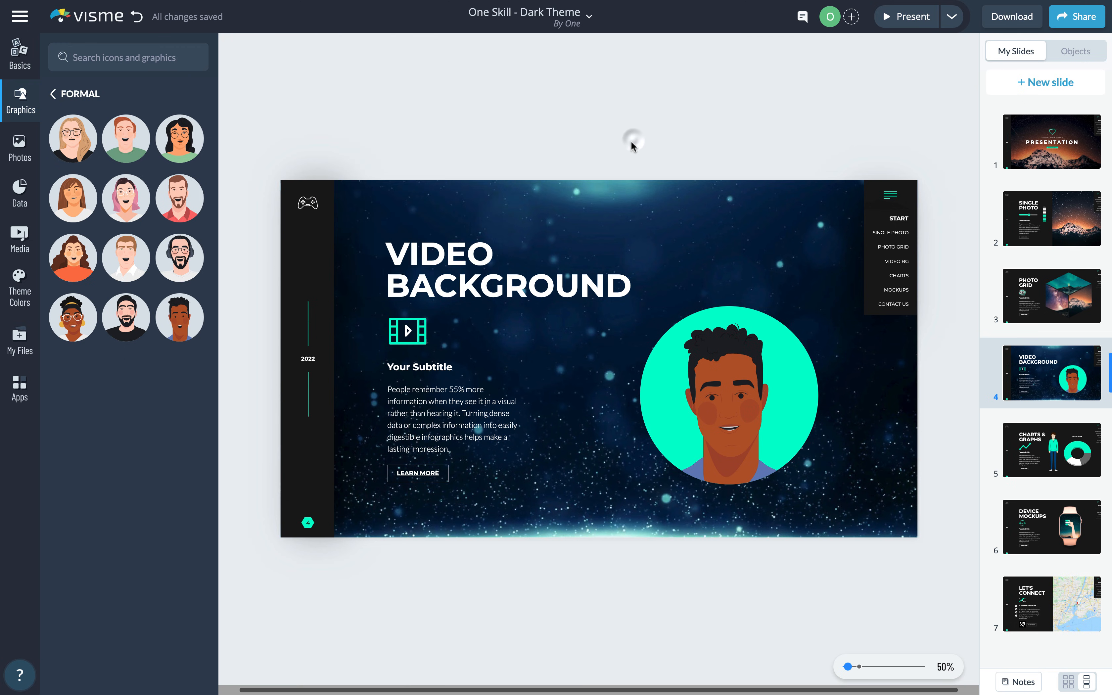
# - Delete the old background video and add the pink particles stock video, moving it up-right
pyautogui.click(596, 200)
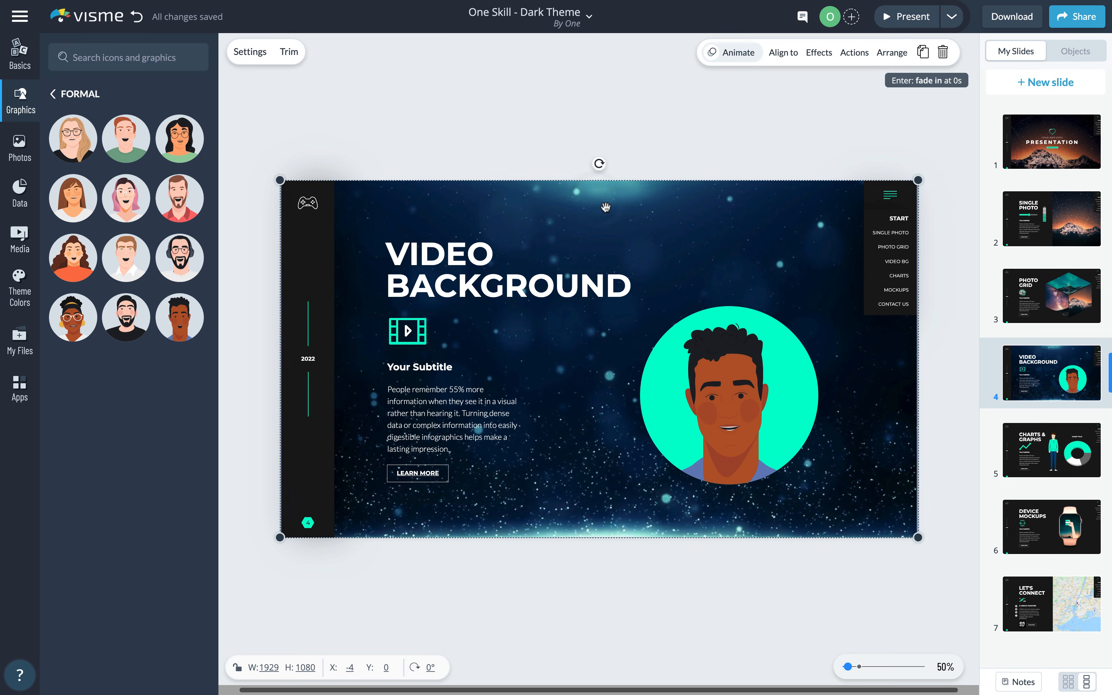
pyautogui.press('Delete')
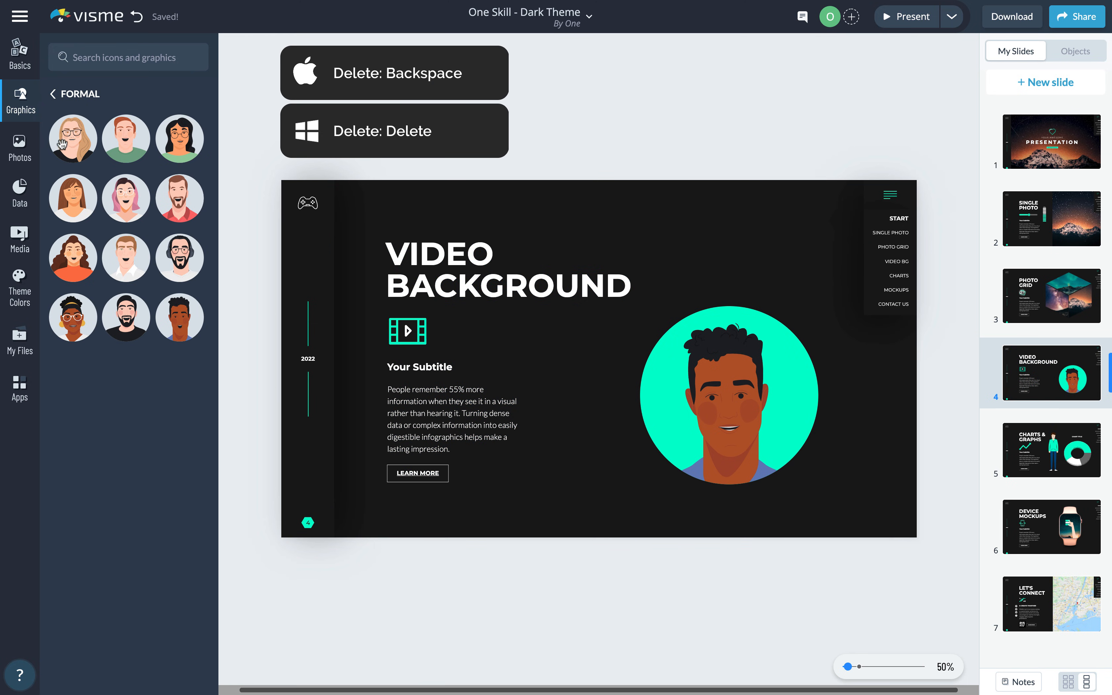
pyautogui.click(20, 239)
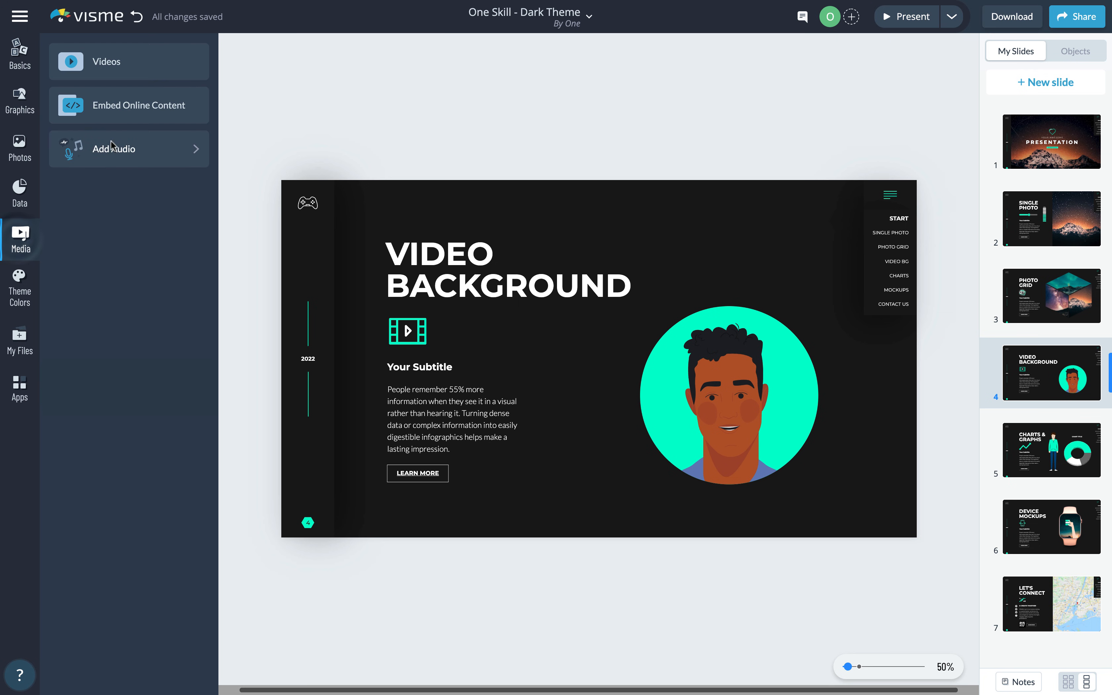
pyautogui.click(144, 66)
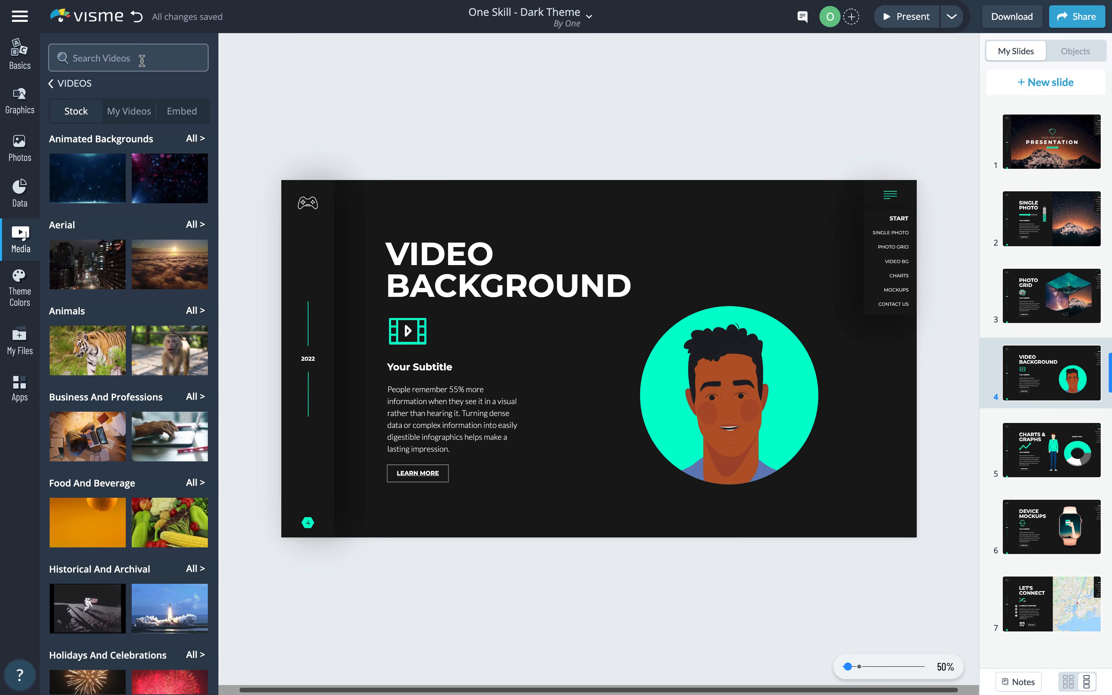
pyautogui.moveTo(170, 170)
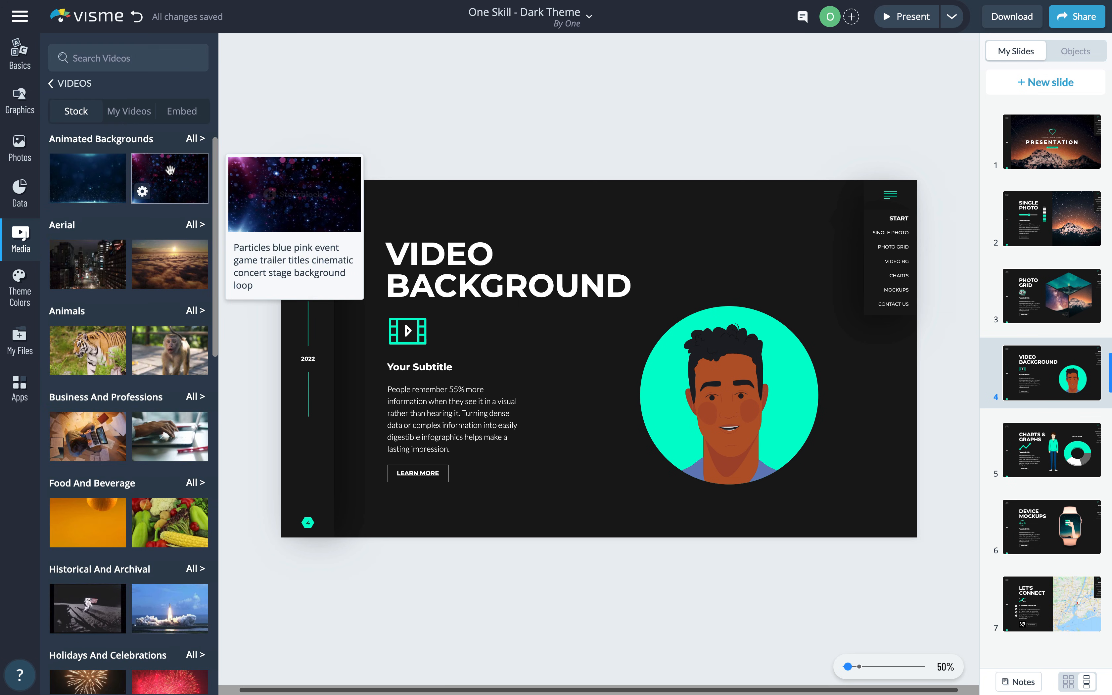
pyautogui.click(170, 170)
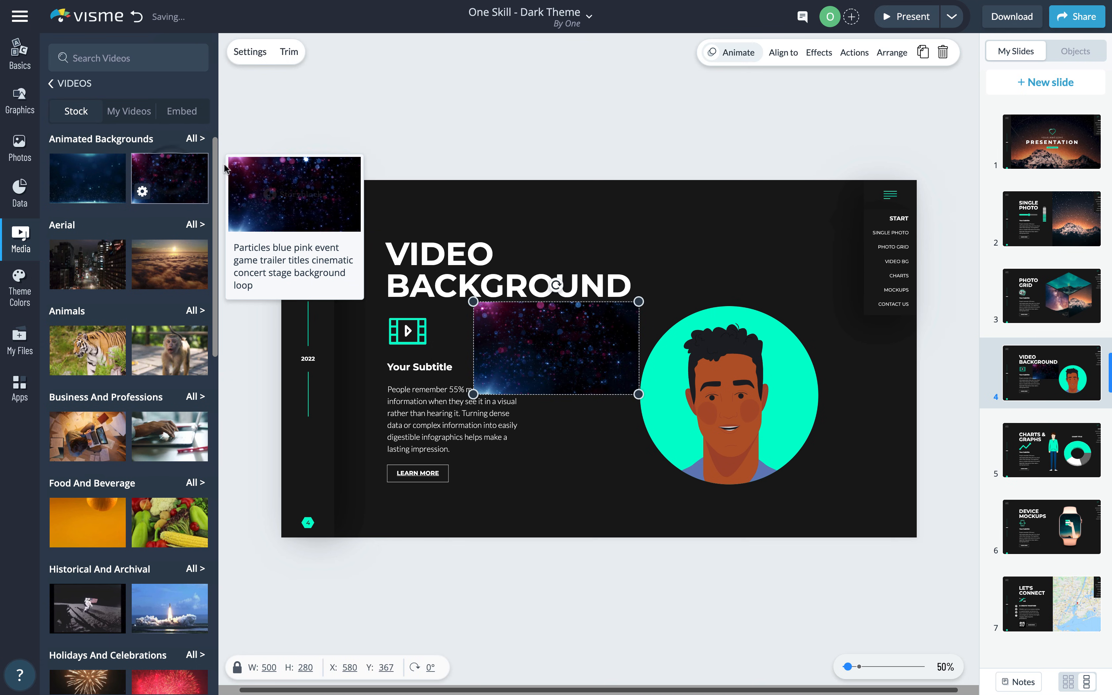
pyautogui.moveTo(594, 341); pyautogui.dragTo(672, 260)
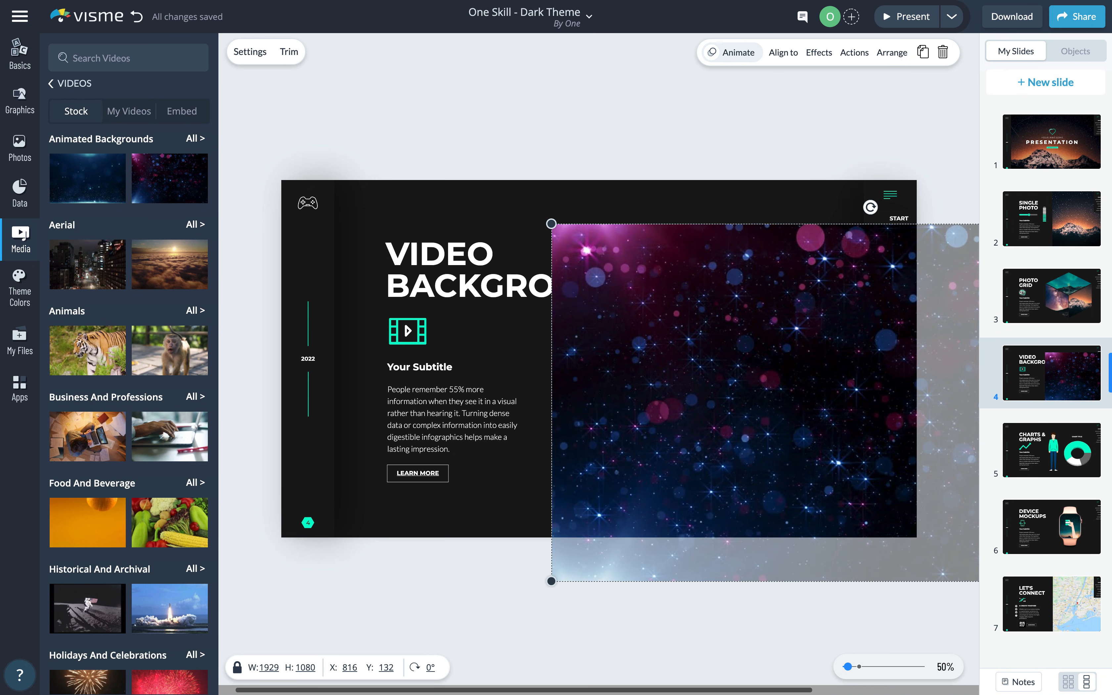
# - Align the particles video top and right, send it to back, and check its playback settings
pyautogui.click(787, 54)
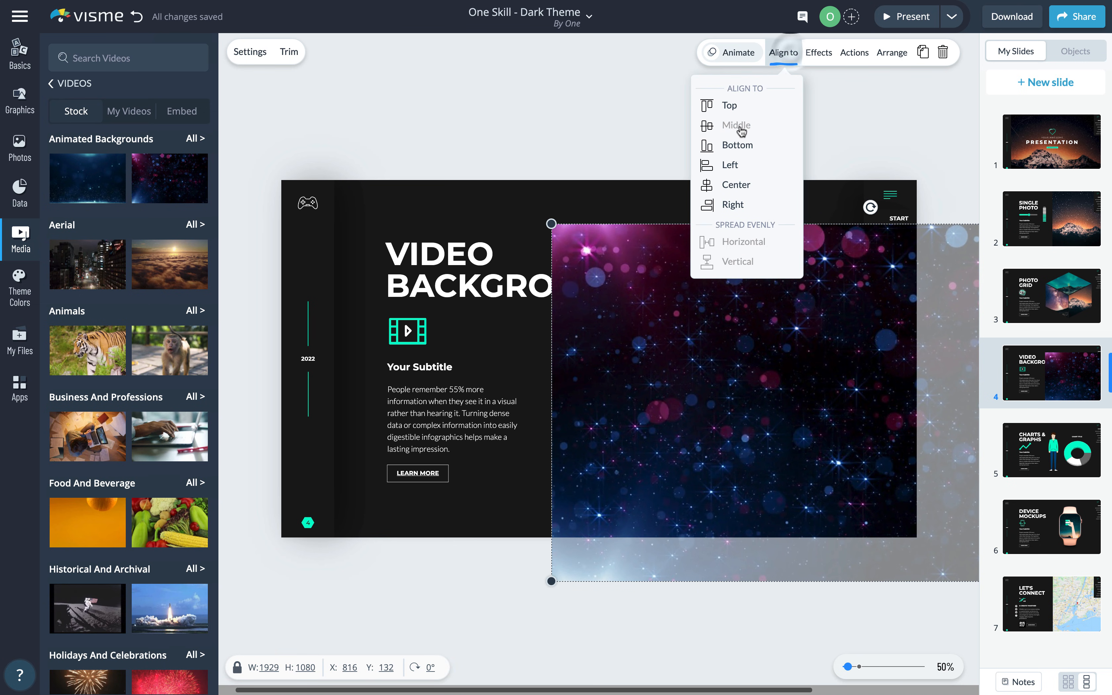
pyautogui.click(734, 109)
pyautogui.click(739, 203)
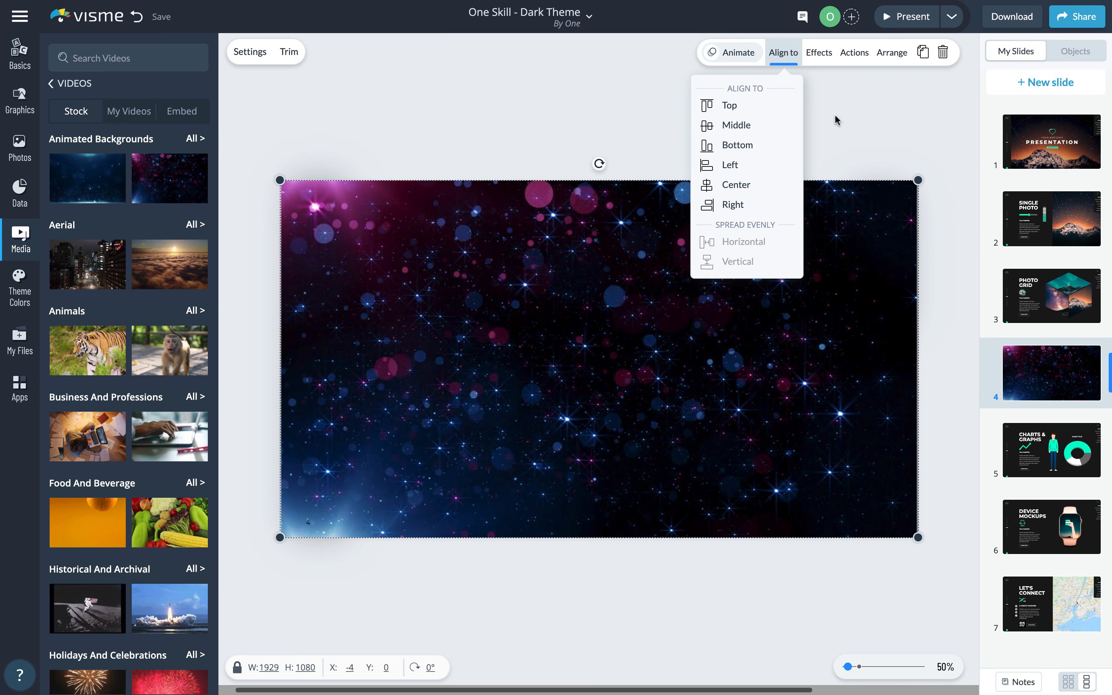
pyautogui.click(892, 52)
pyautogui.click(867, 151)
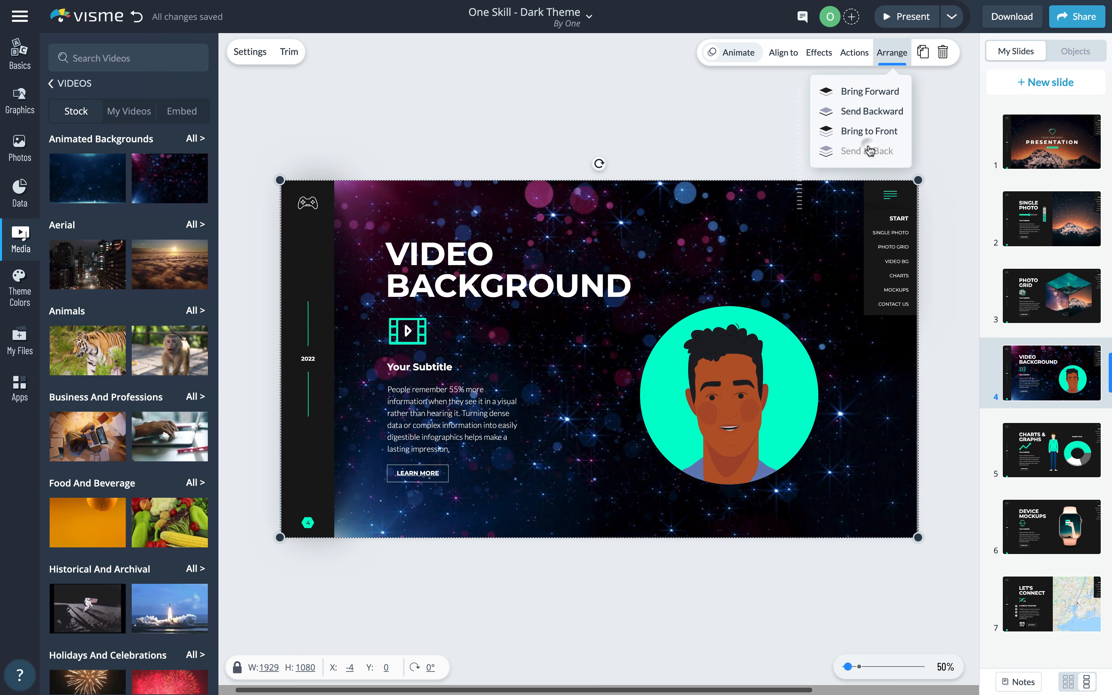
pyautogui.click(635, 133)
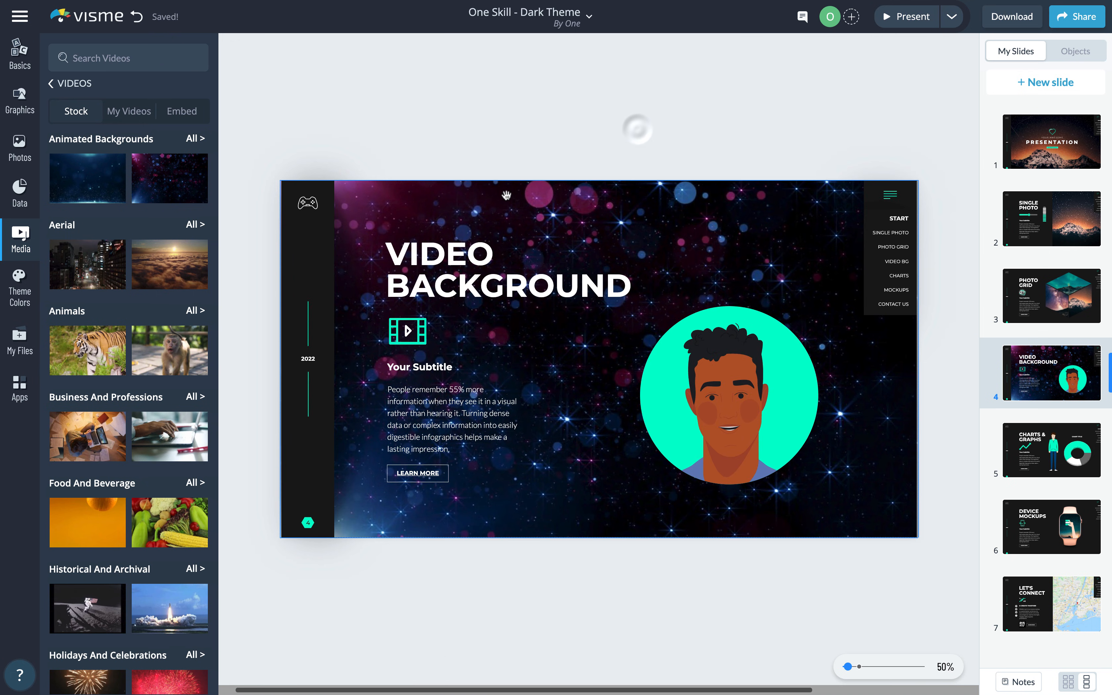
pyautogui.click(252, 52)
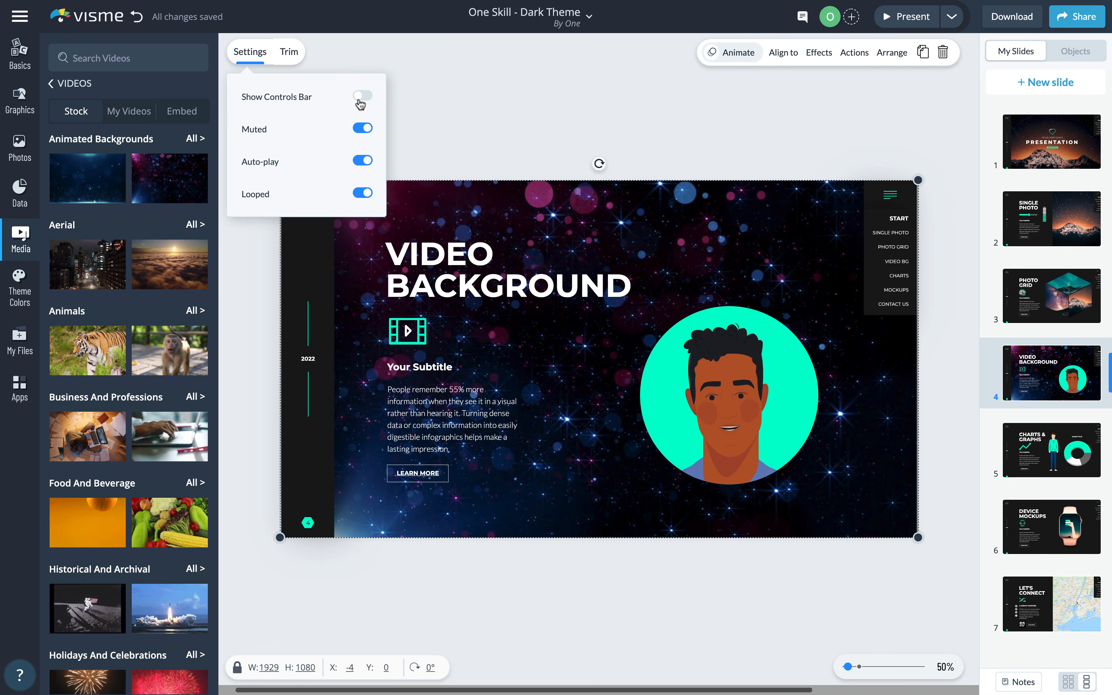
pyautogui.click(455, 115)
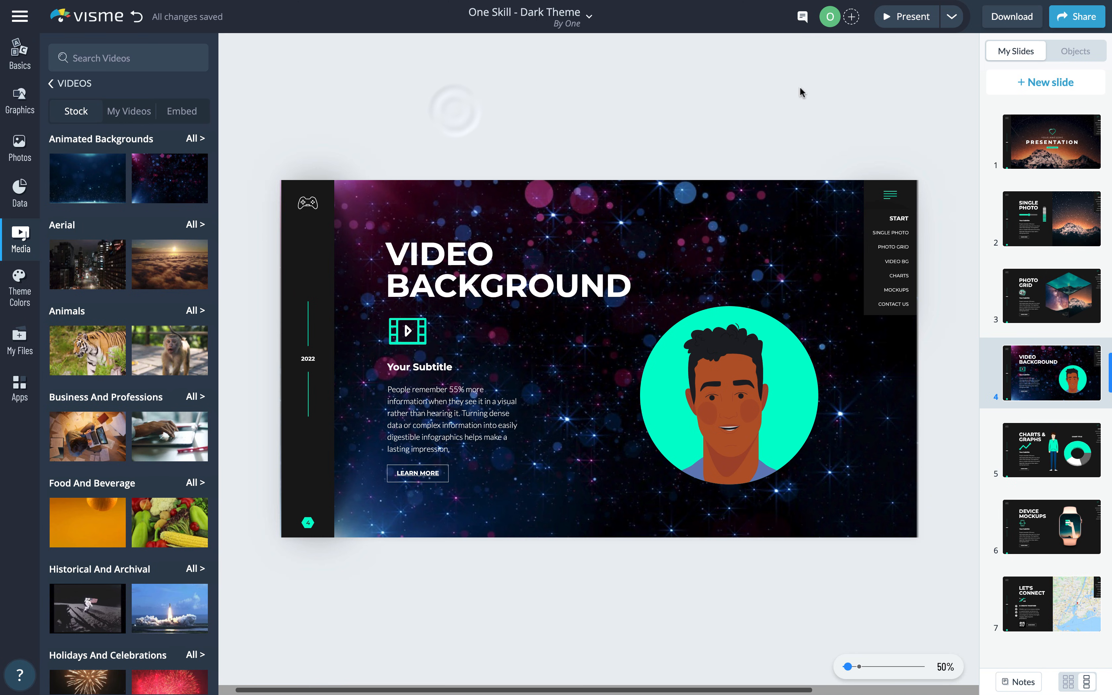
pyautogui.click(896, 18)
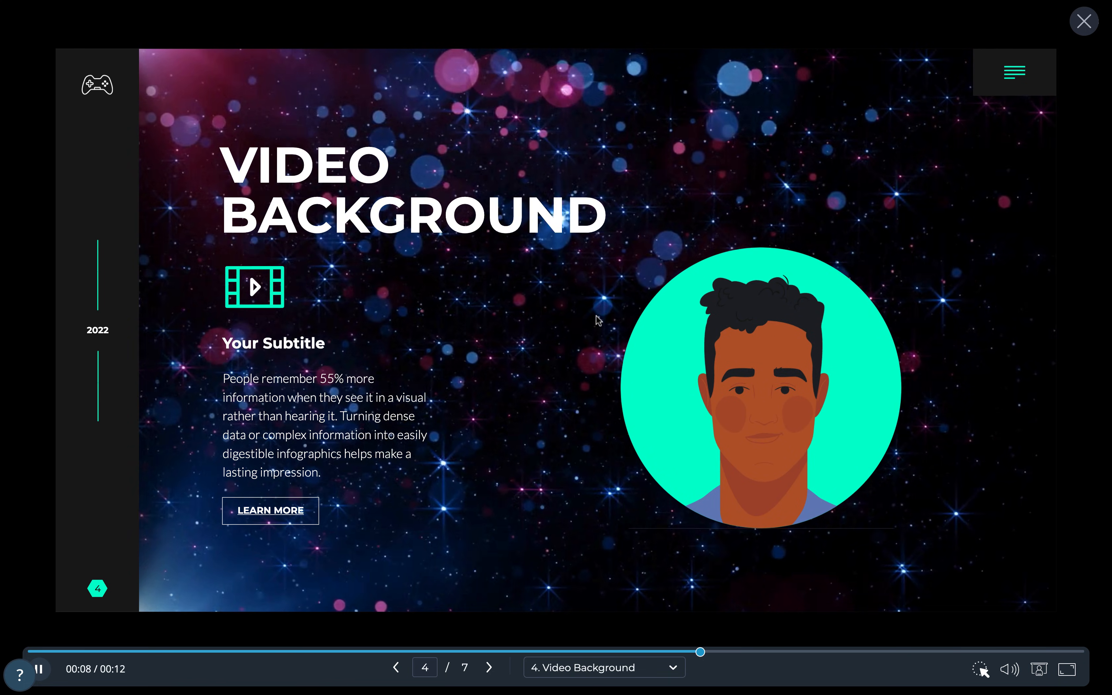
pyautogui.press('Escape')
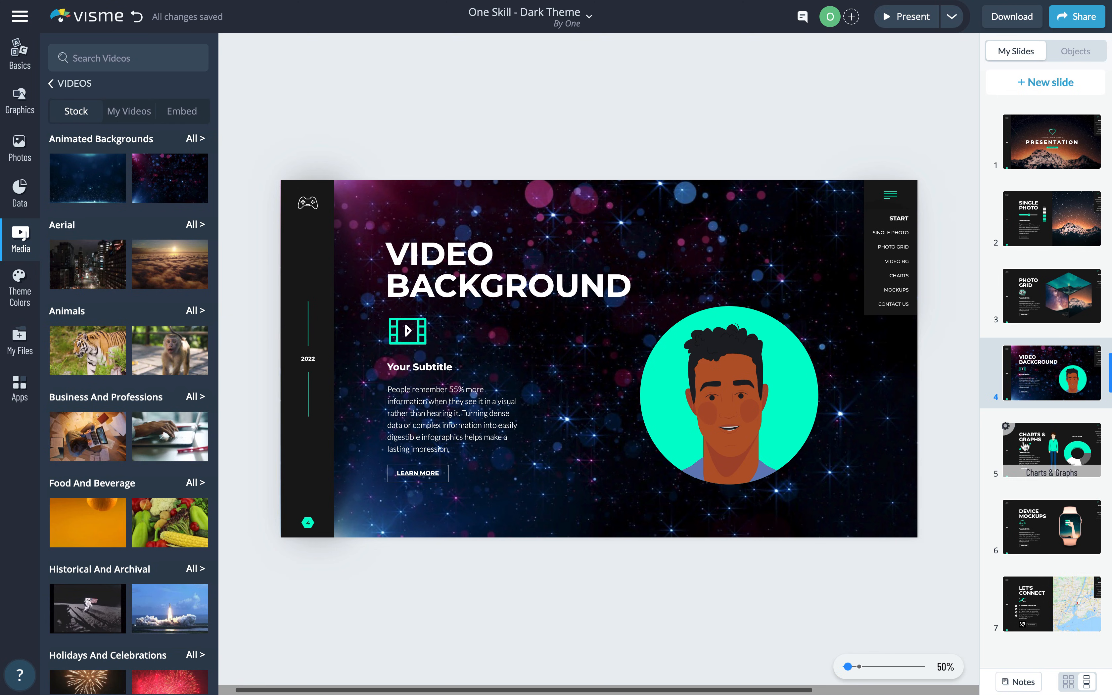
# - On the Charts & Graphs slide, replace the rising arrow graphic with the animated countdown symbol
pyautogui.click(1038, 445)
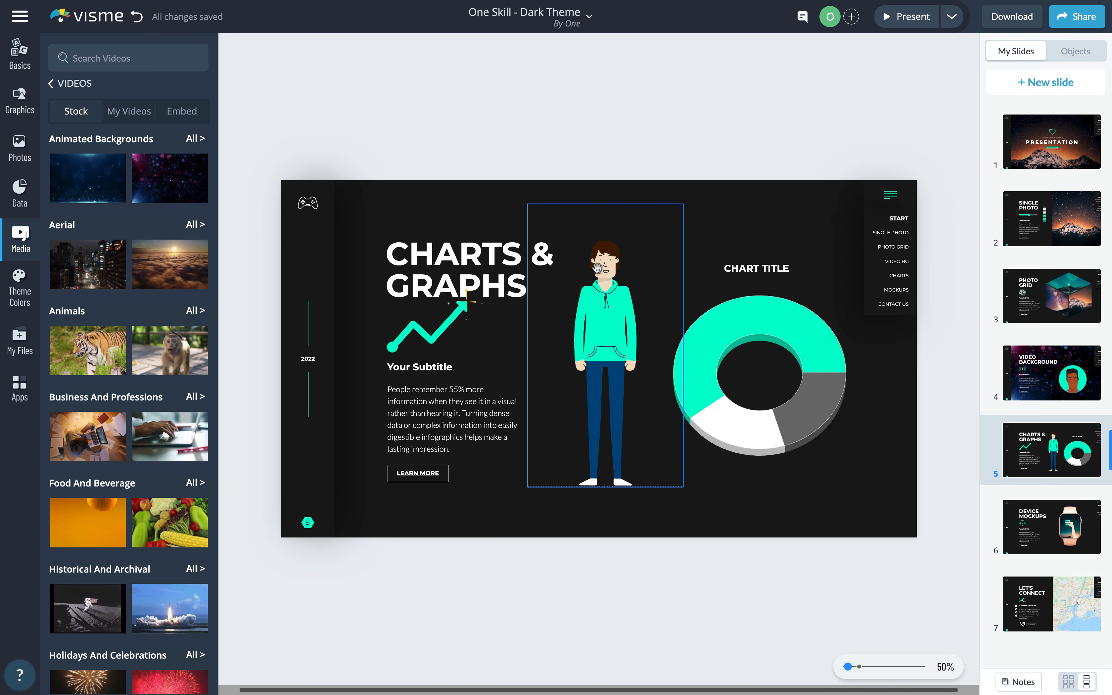
pyautogui.click(440, 333)
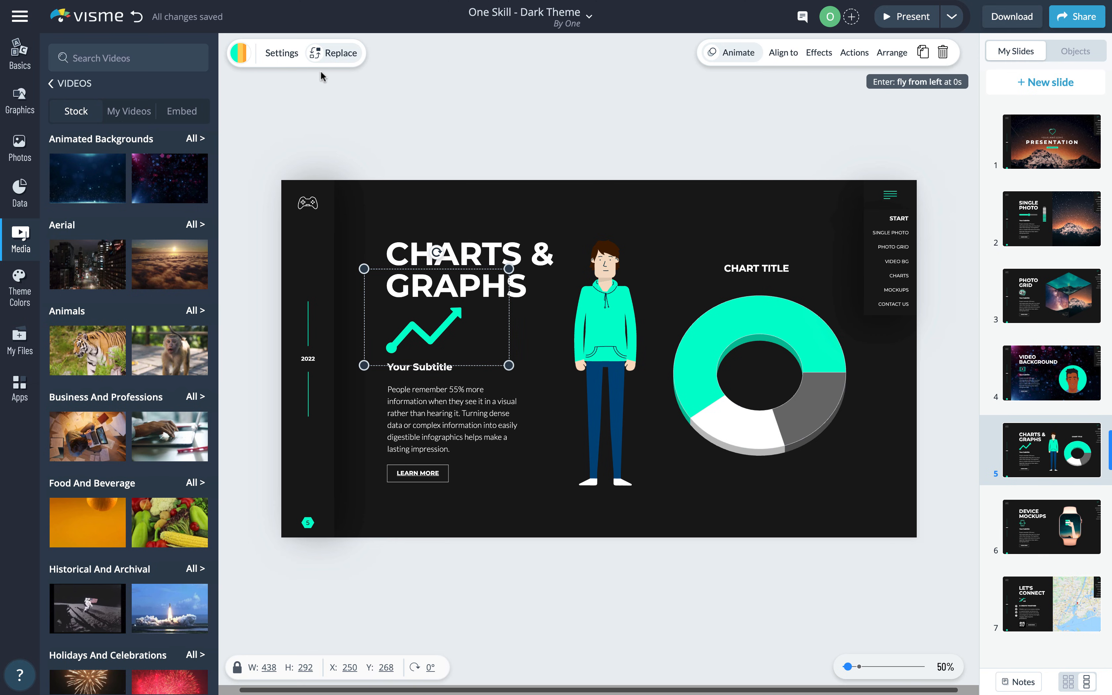
pyautogui.click(337, 56)
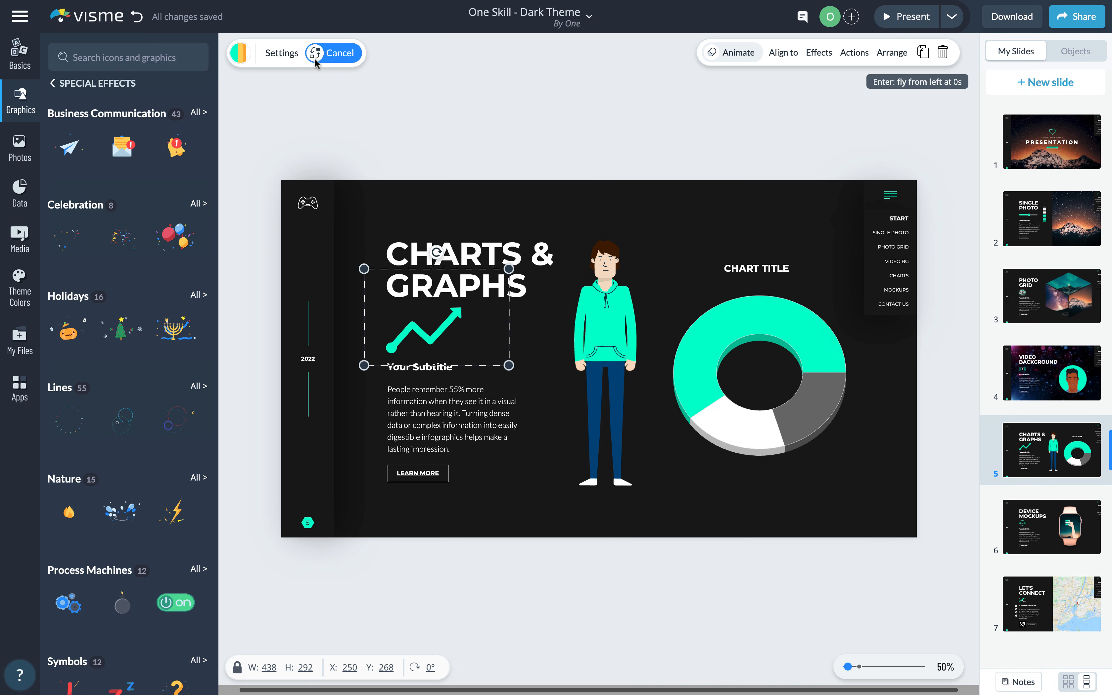
pyautogui.scroll(-1, 117, 324)
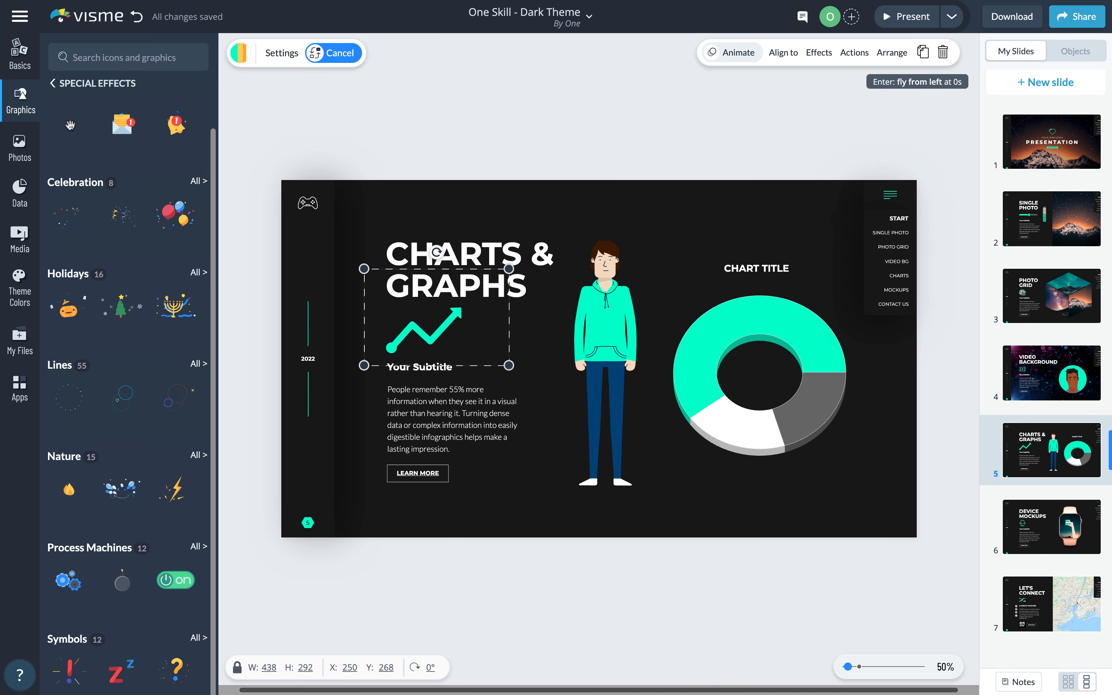
pyautogui.click(70, 133)
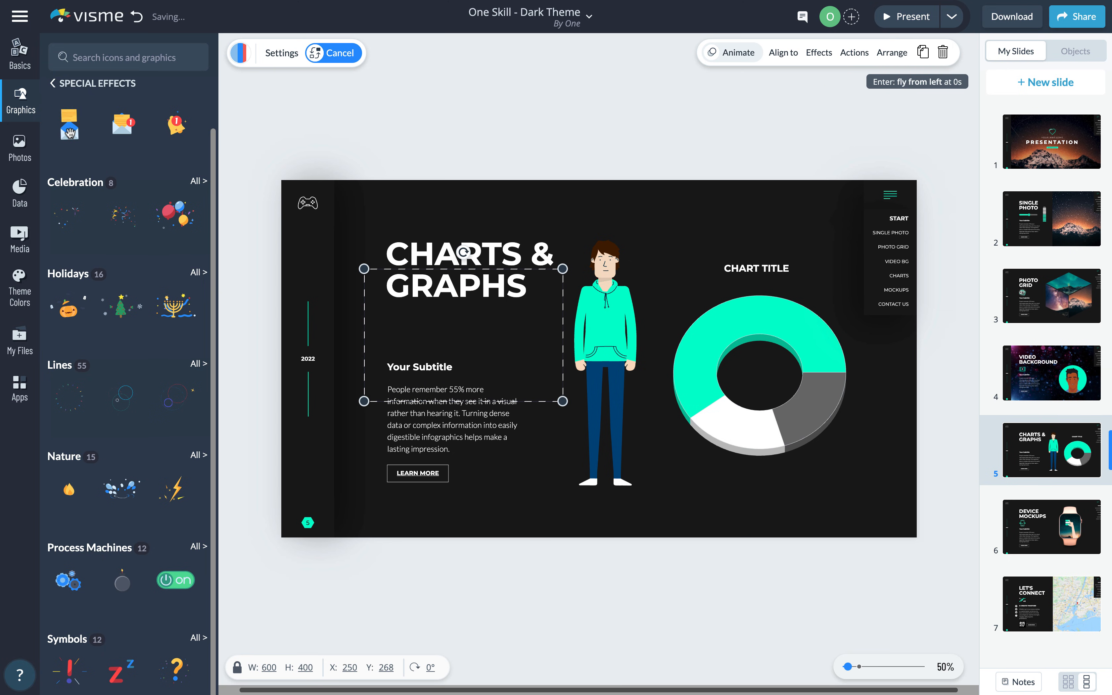
pyautogui.click(198, 638)
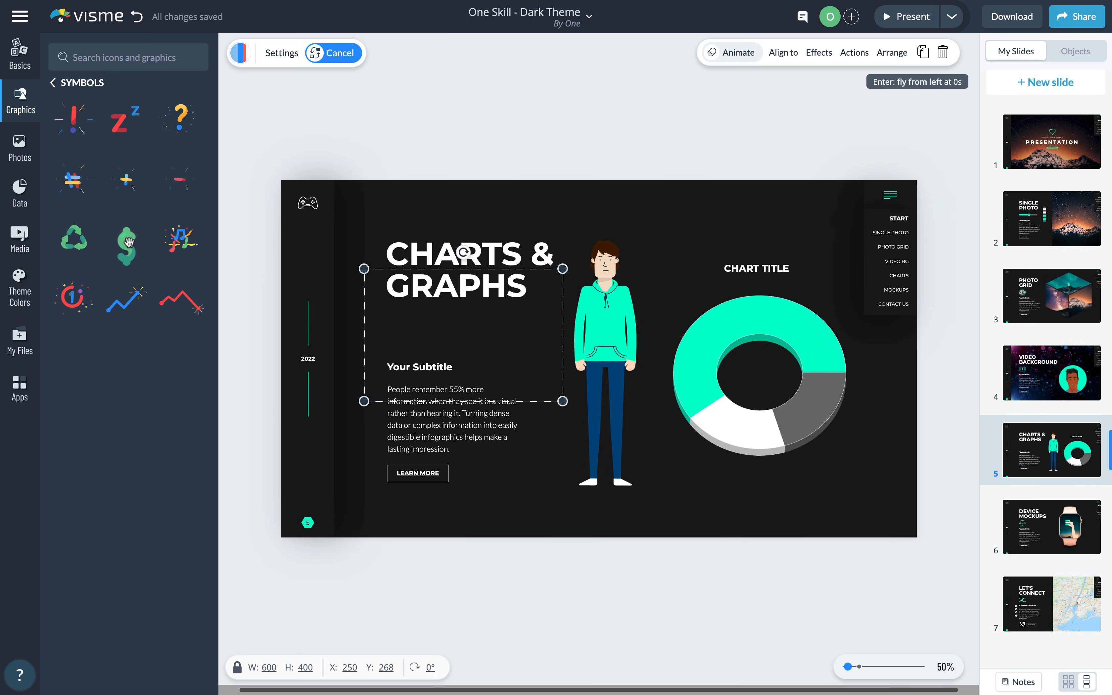
pyautogui.click(70, 300)
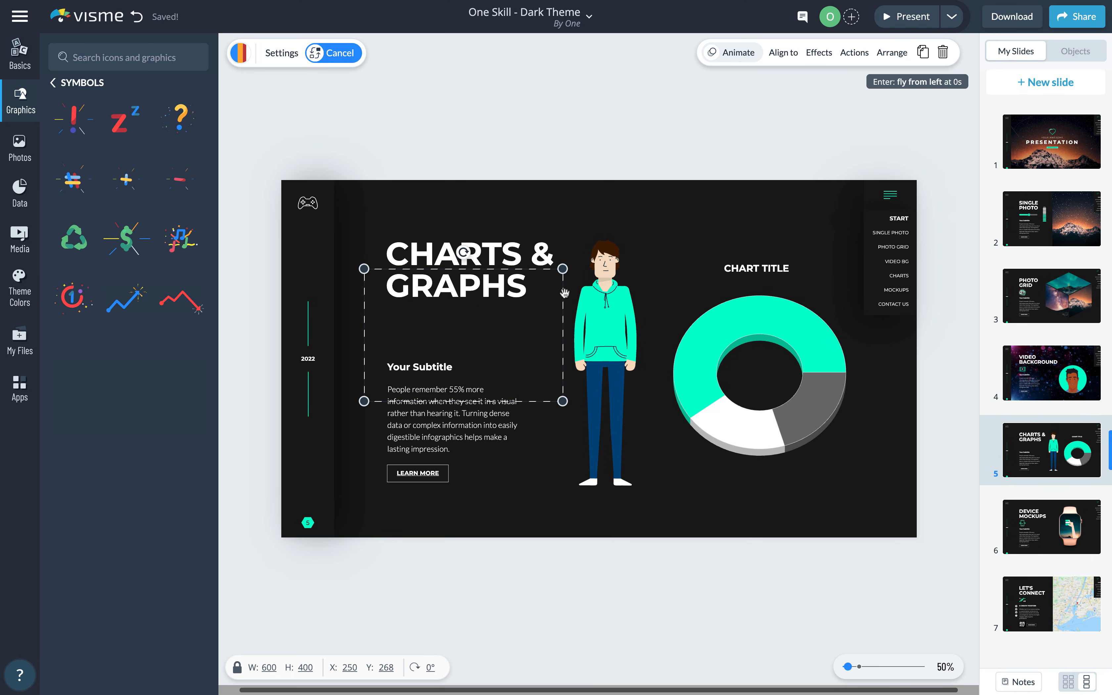
# - Shrink the countdown graphic to 443×295, move it into place, and preview from slide 5
pyautogui.moveTo(565, 271); pyautogui.dragTo(512, 307)
pyautogui.moveTo(438, 348); pyautogui.dragTo(424, 327)
pyautogui.click(907, 16)
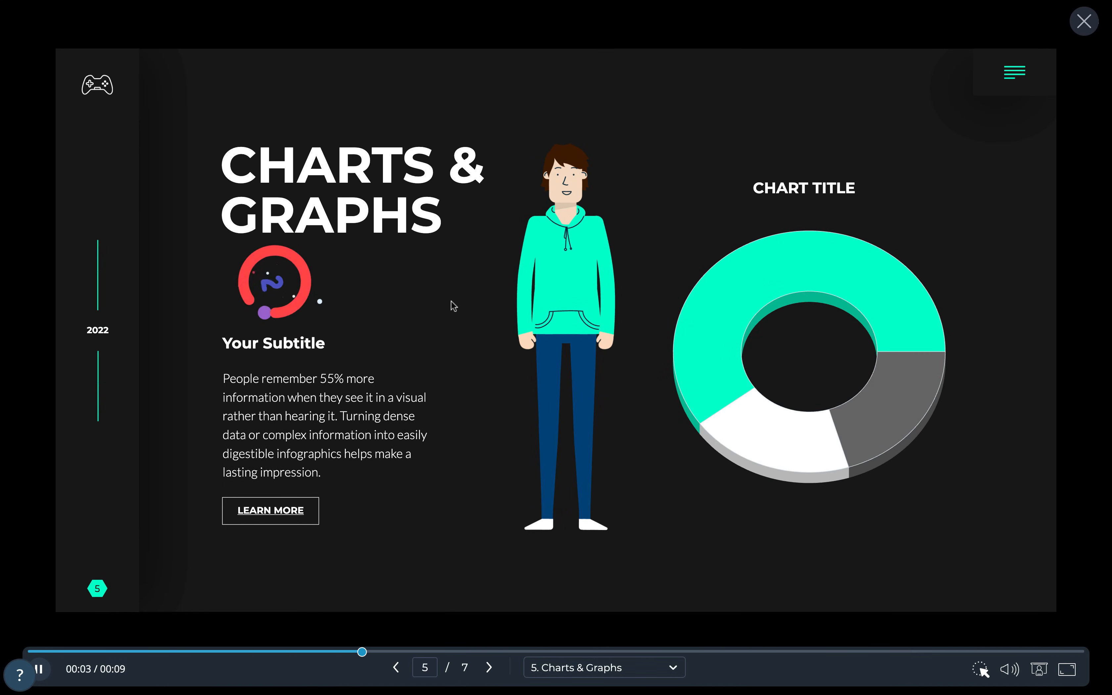
pyautogui.click(1086, 29)
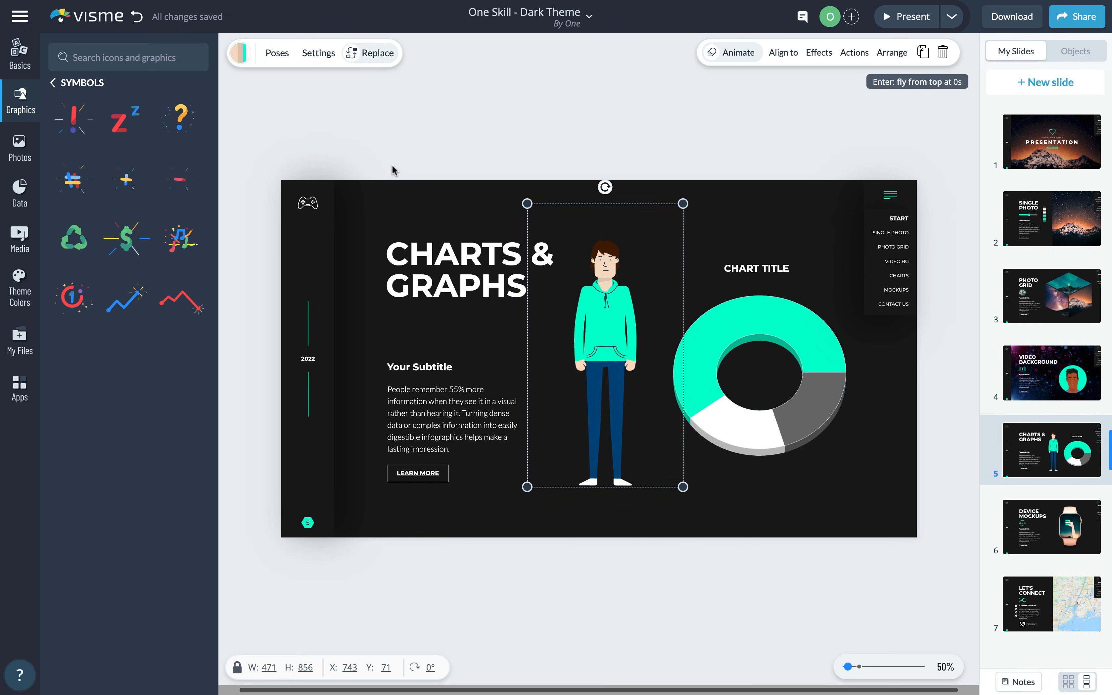
# - Switch the character to the Announce megaphone pose
pyautogui.click(277, 54)
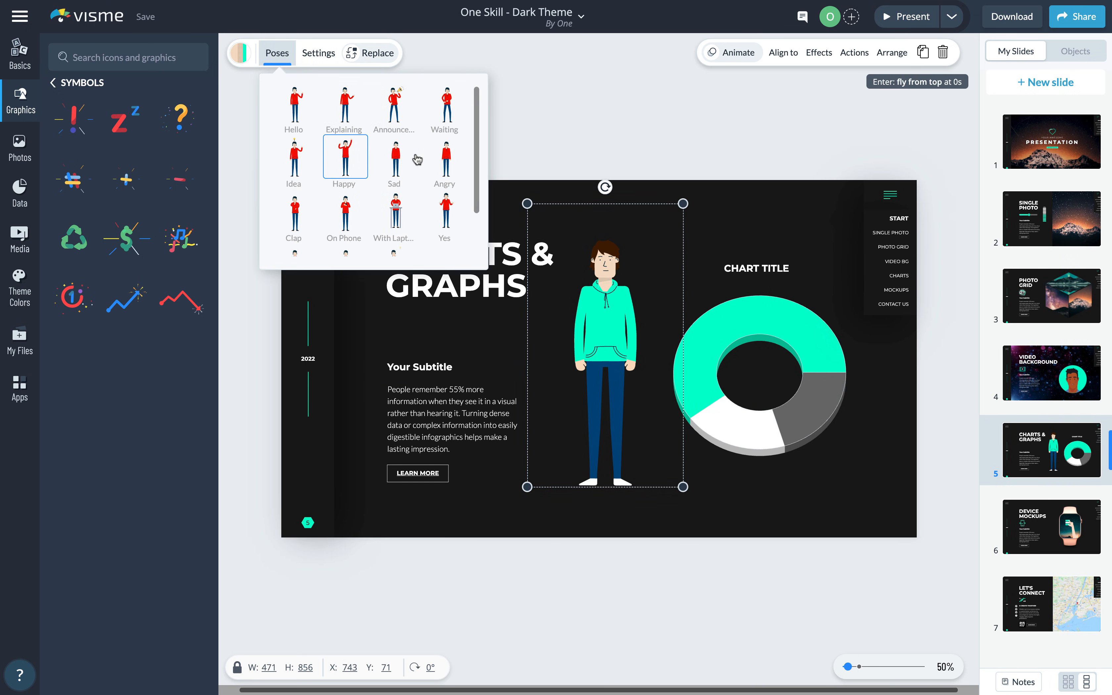
pyautogui.moveTo(476, 148)
pyautogui.mouseDown()
pyautogui.moveTo(478, 189)
pyautogui.moveTo(477, 124)
pyautogui.mouseUp()
pyautogui.click(397, 109)
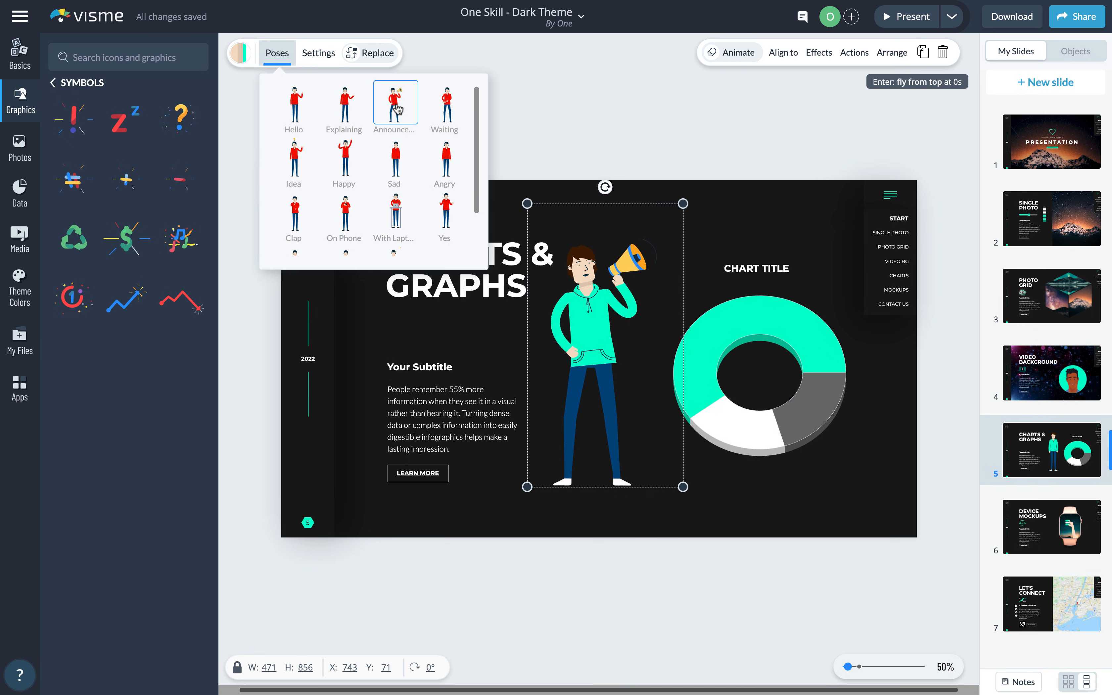
# - Change the character's teal clothing colour to a yellow hoodie, then select the donut chart
pyautogui.click(241, 54)
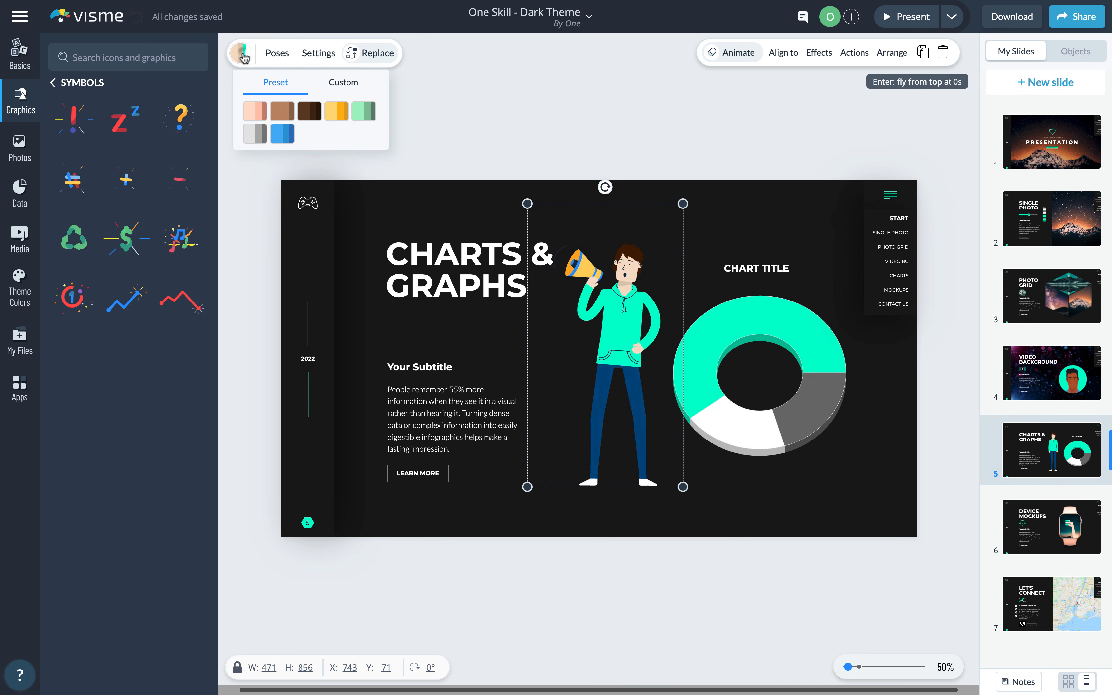
pyautogui.click(346, 83)
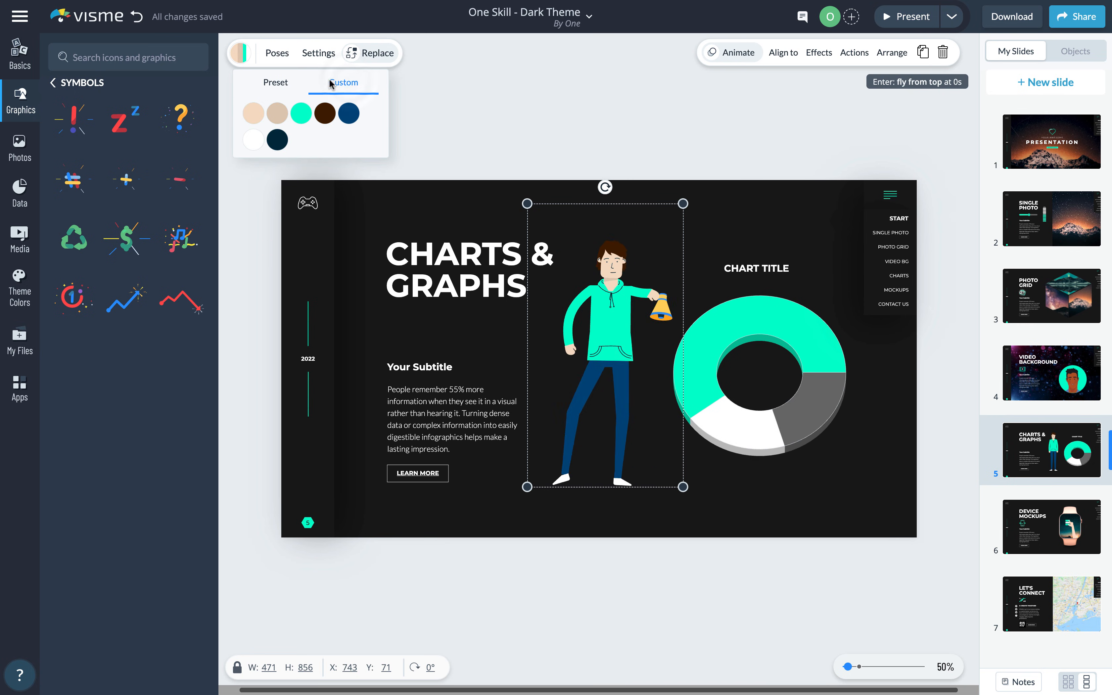
pyautogui.click(300, 118)
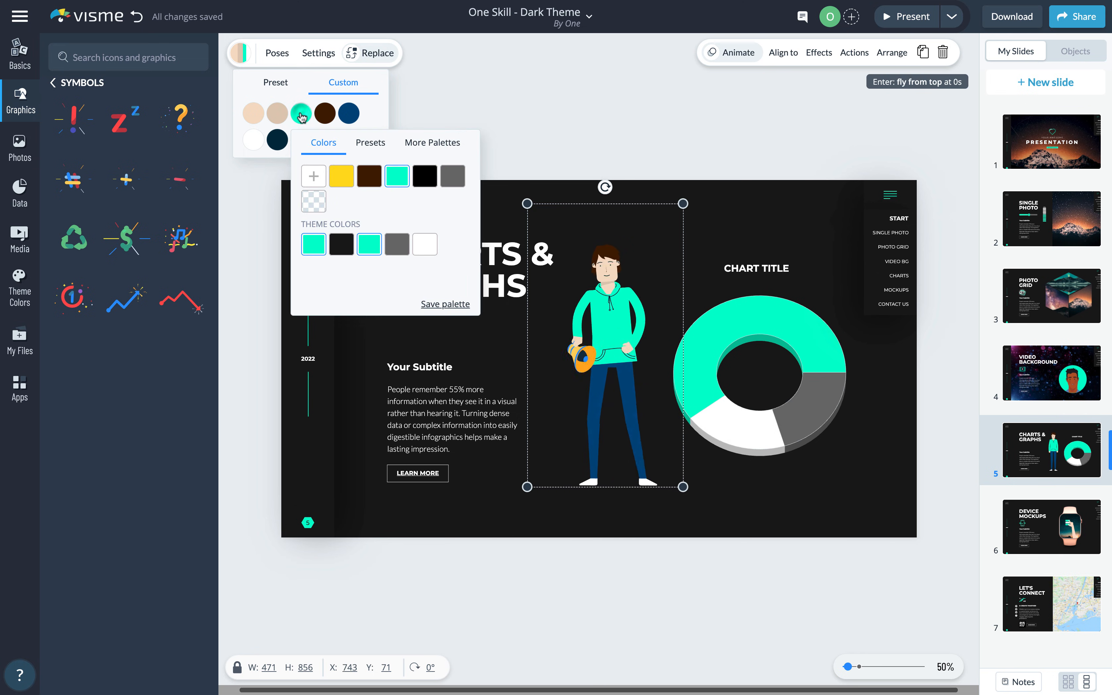
pyautogui.click(339, 176)
pyautogui.click(519, 125)
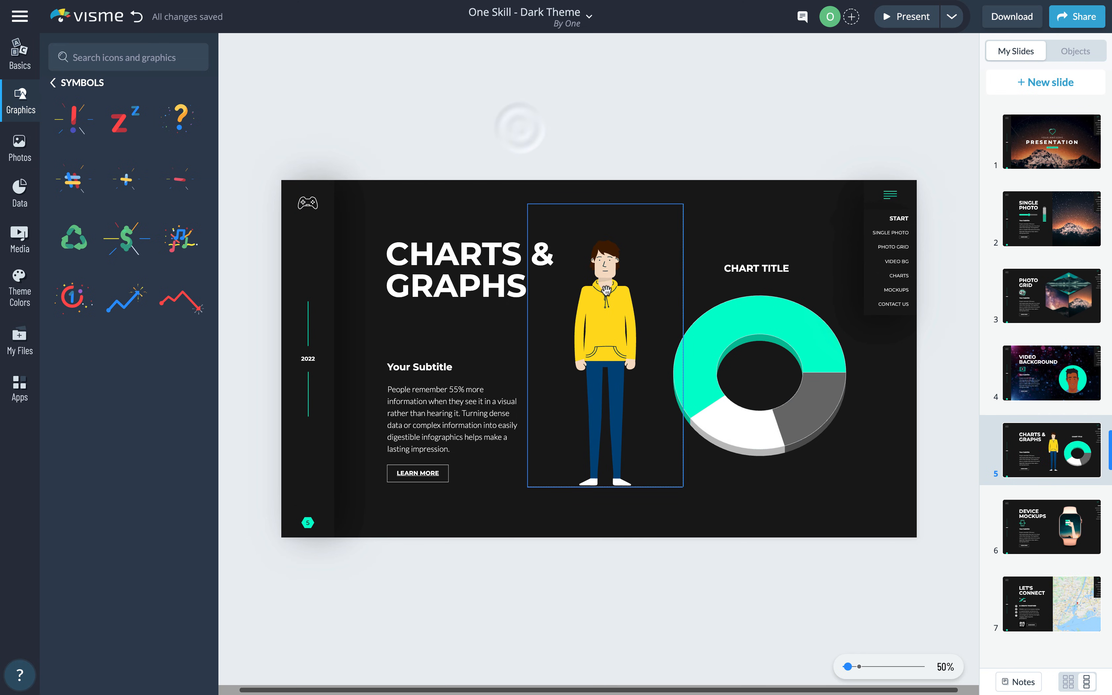
pyautogui.click(772, 321)
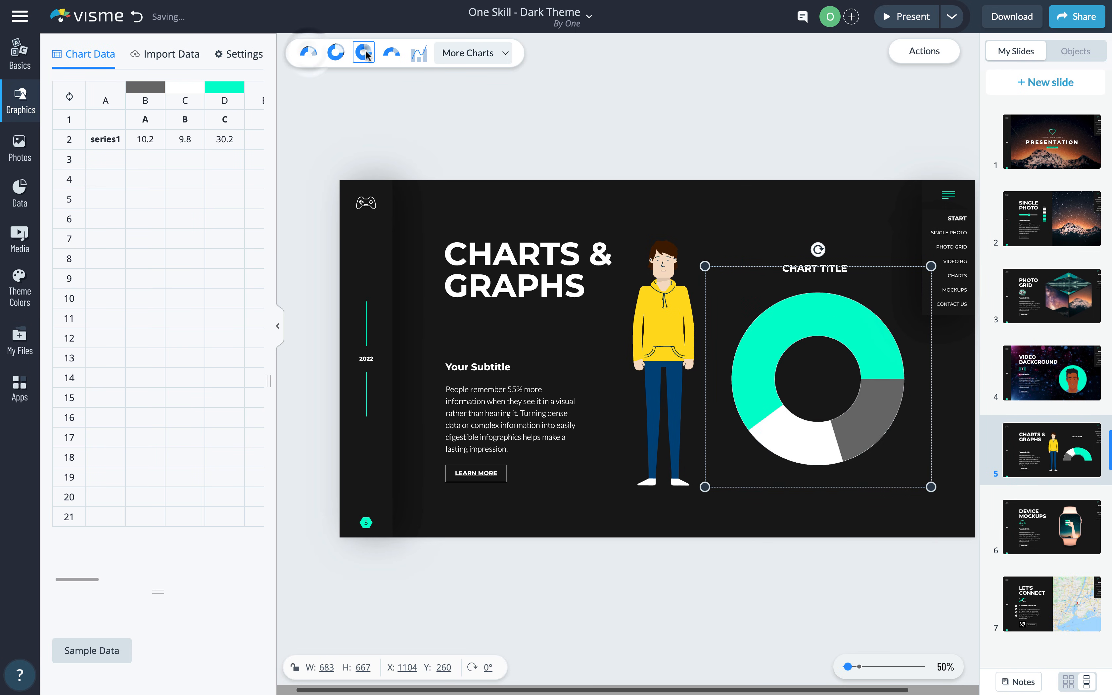
# - Enter 60 in D2, 30 in C2 and 10 in B2 of the chart data
pyautogui.click(506, 56)
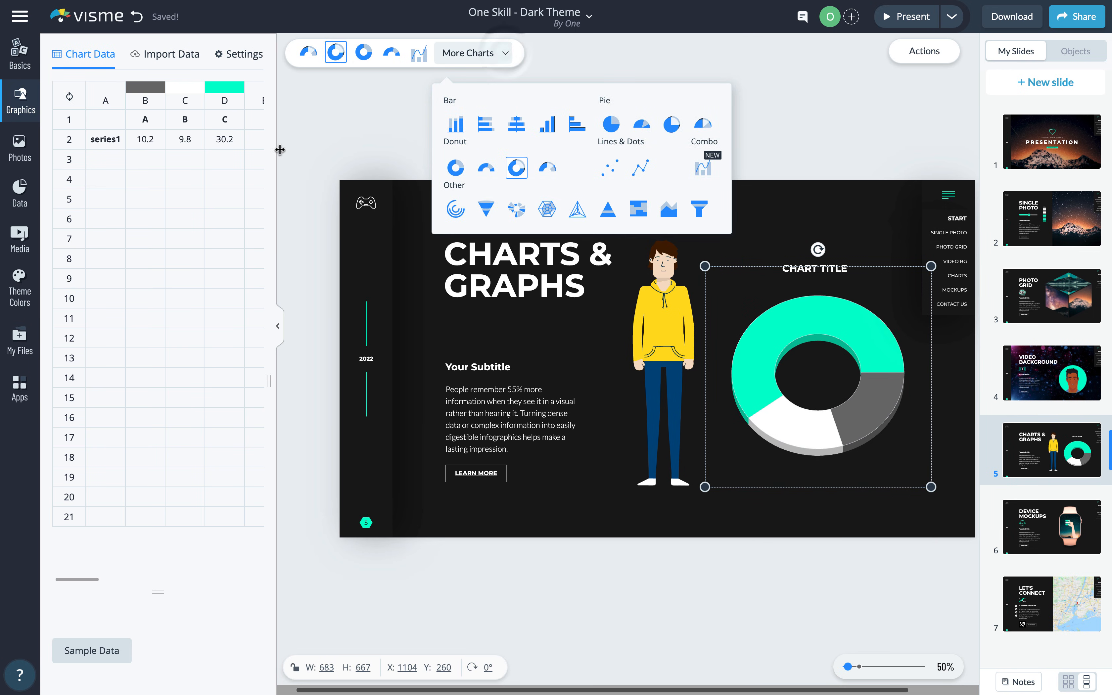
pyautogui.click(153, 157)
pyautogui.click(147, 140)
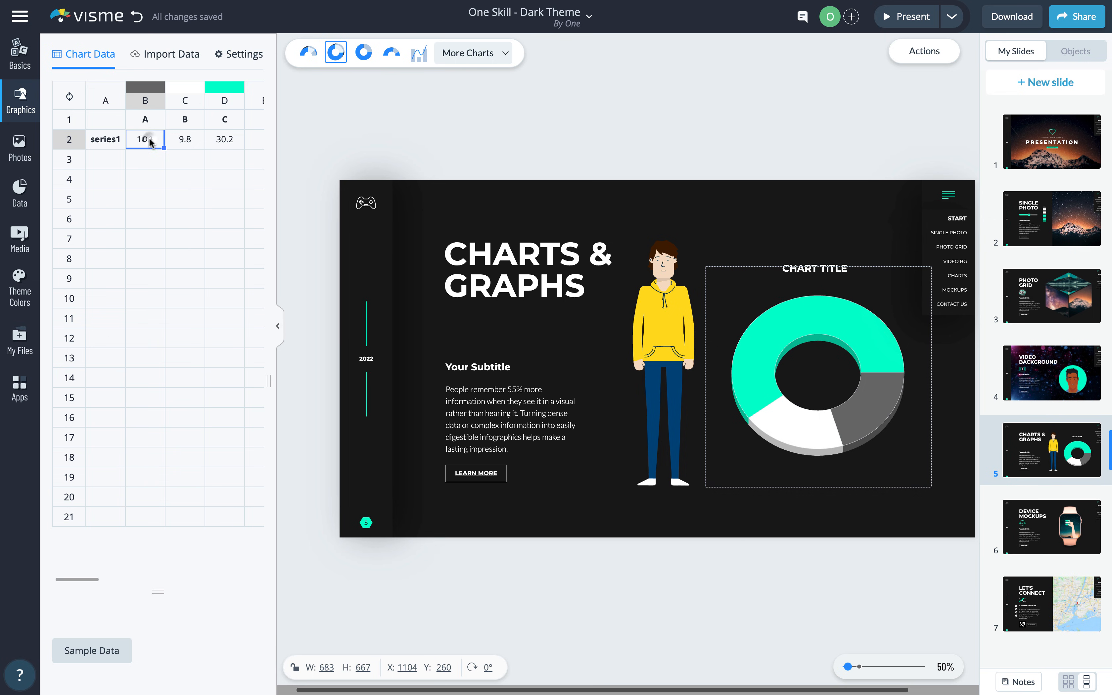
pyautogui.click(225, 140)
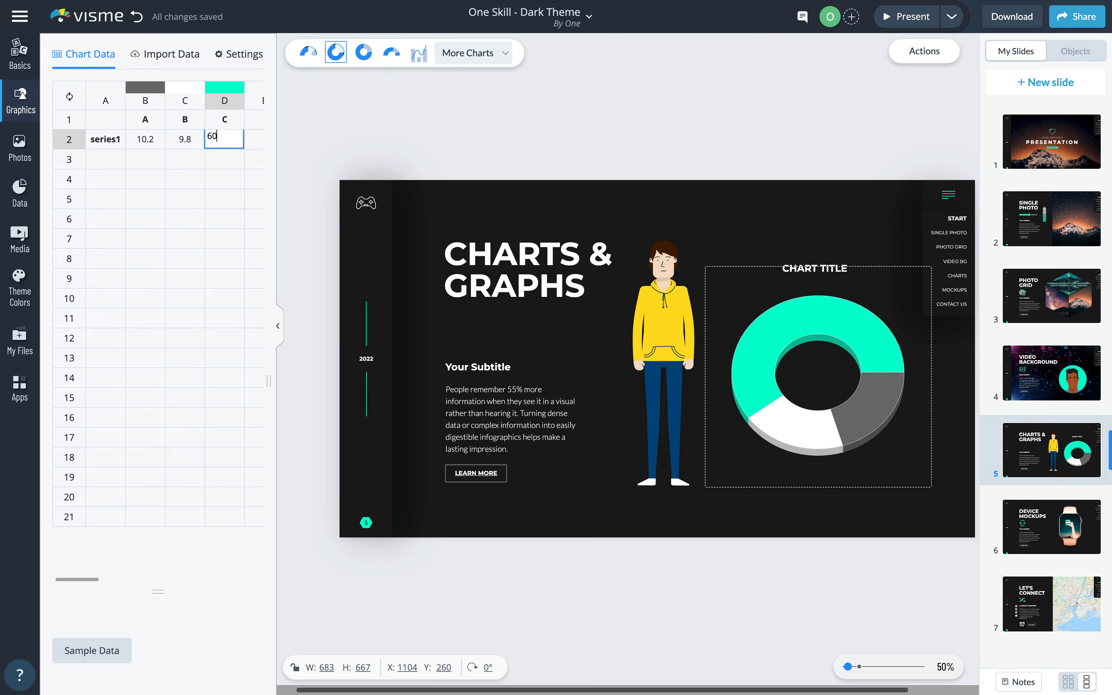
pyautogui.click(186, 140)
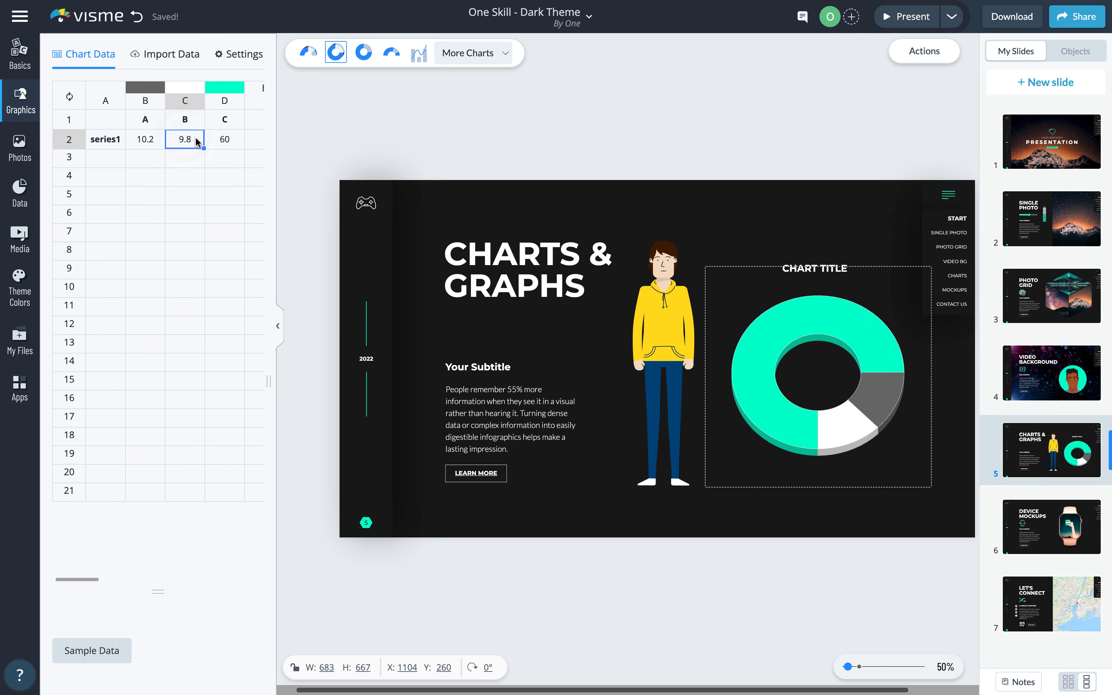
pyautogui.write('30')
pyautogui.click(145, 140)
pyautogui.write('10')
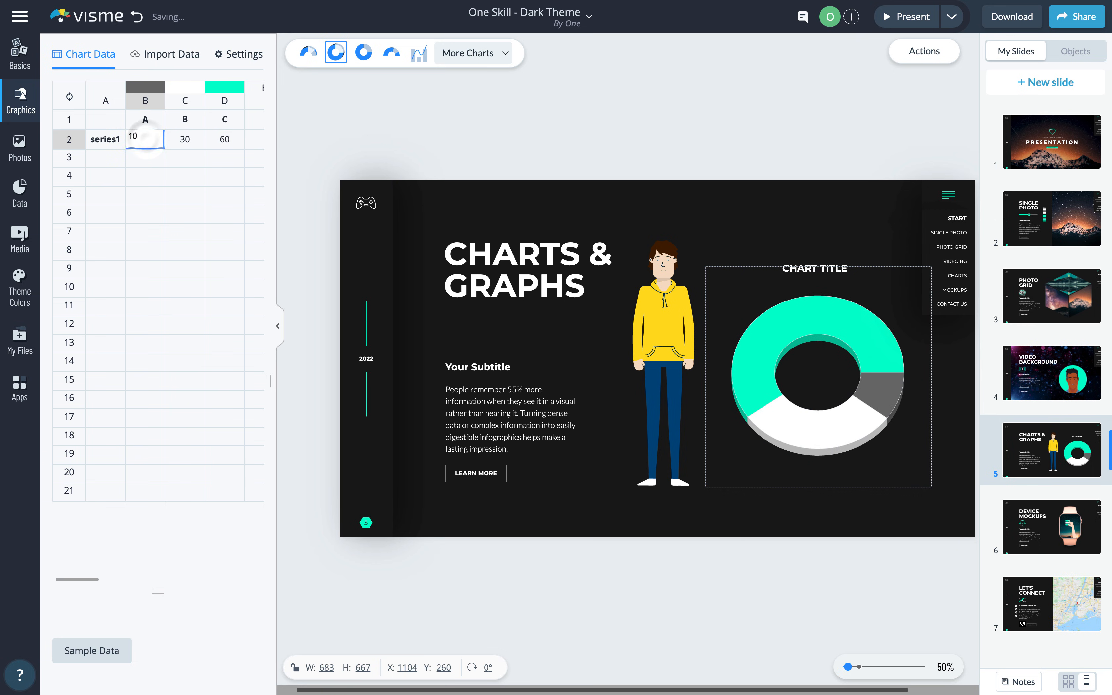
pyautogui.click(185, 213)
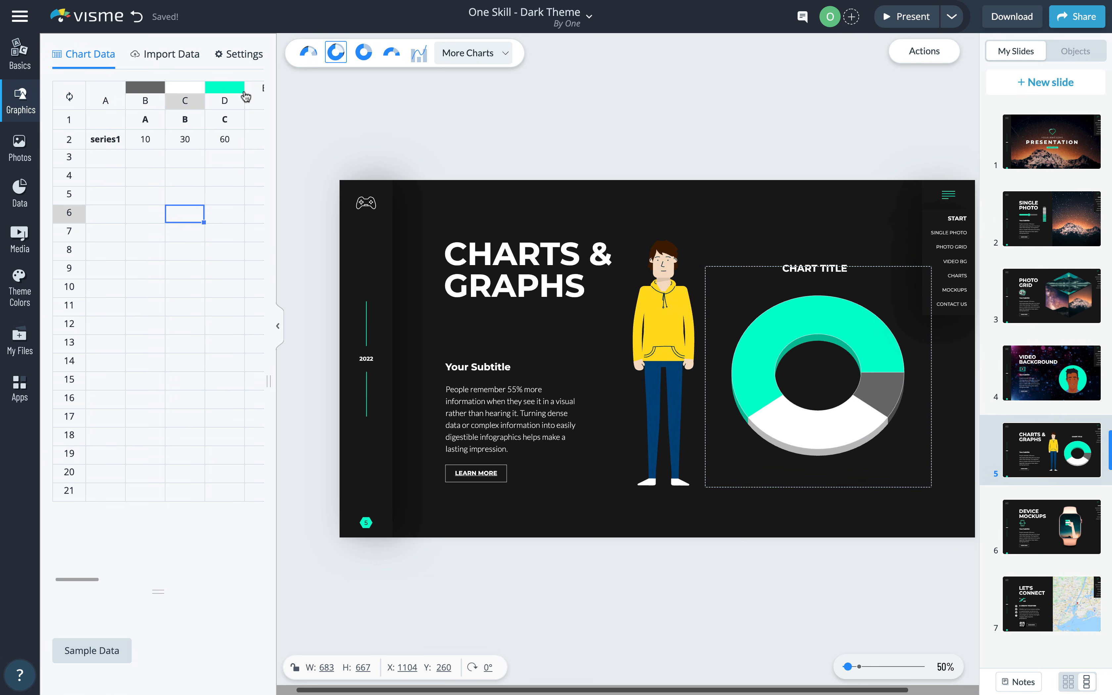
# - Review the Import Data and Settings options, toggling the chart legend on and back off
pyautogui.click(172, 53)
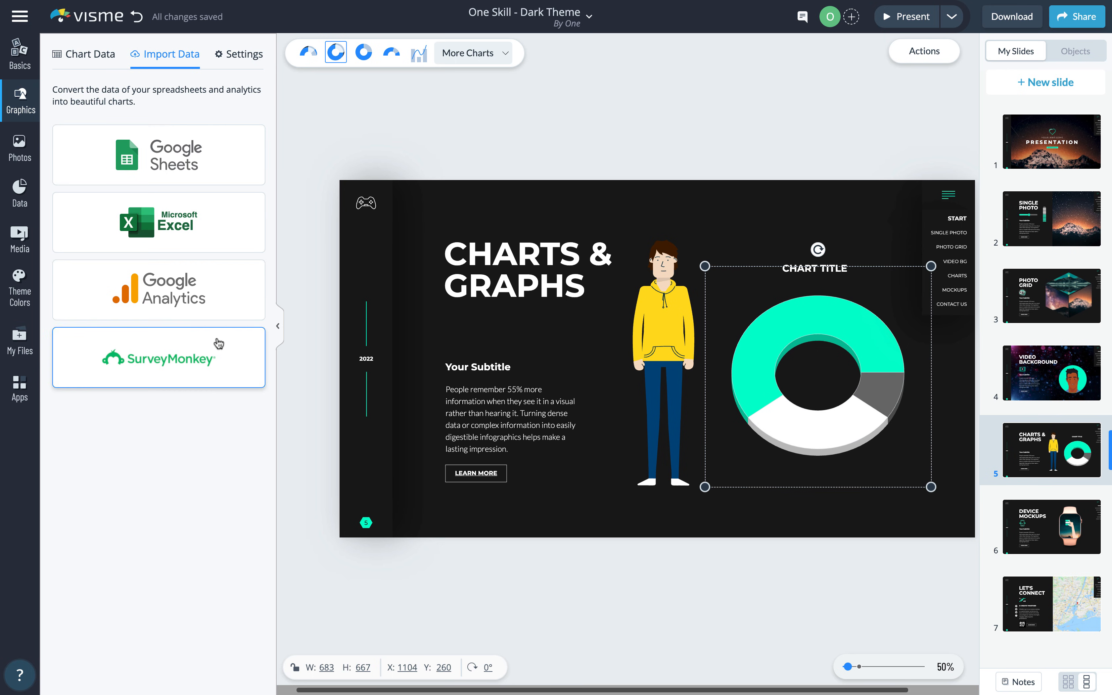
pyautogui.click(242, 53)
pyautogui.click(248, 213)
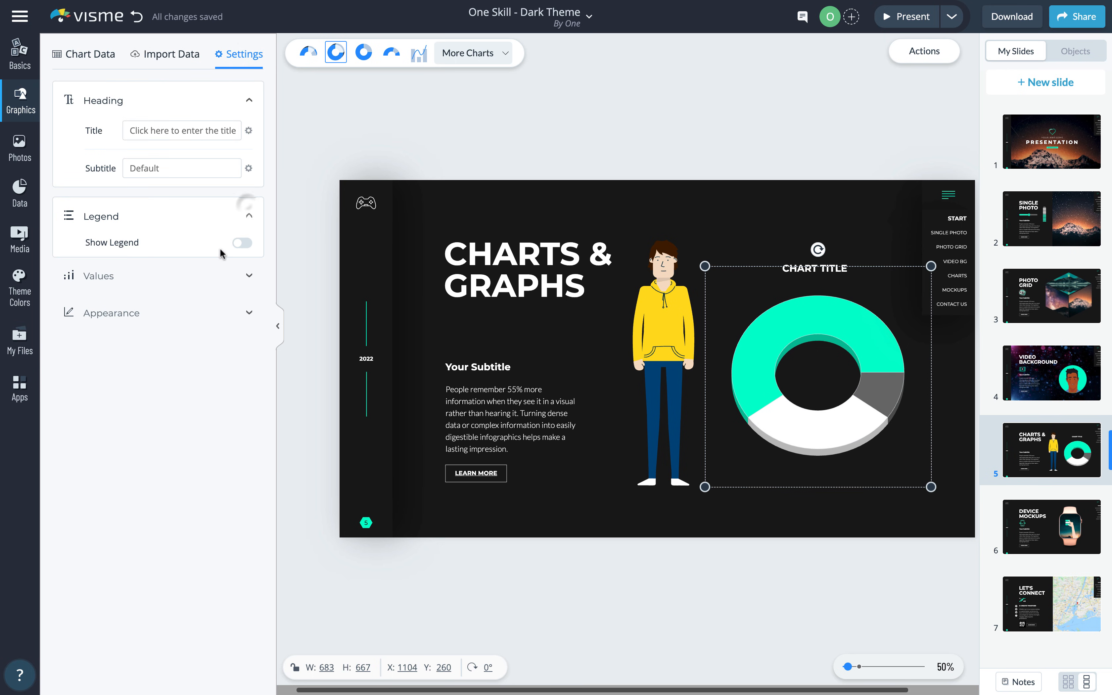
pyautogui.click(242, 243)
pyautogui.click(235, 243)
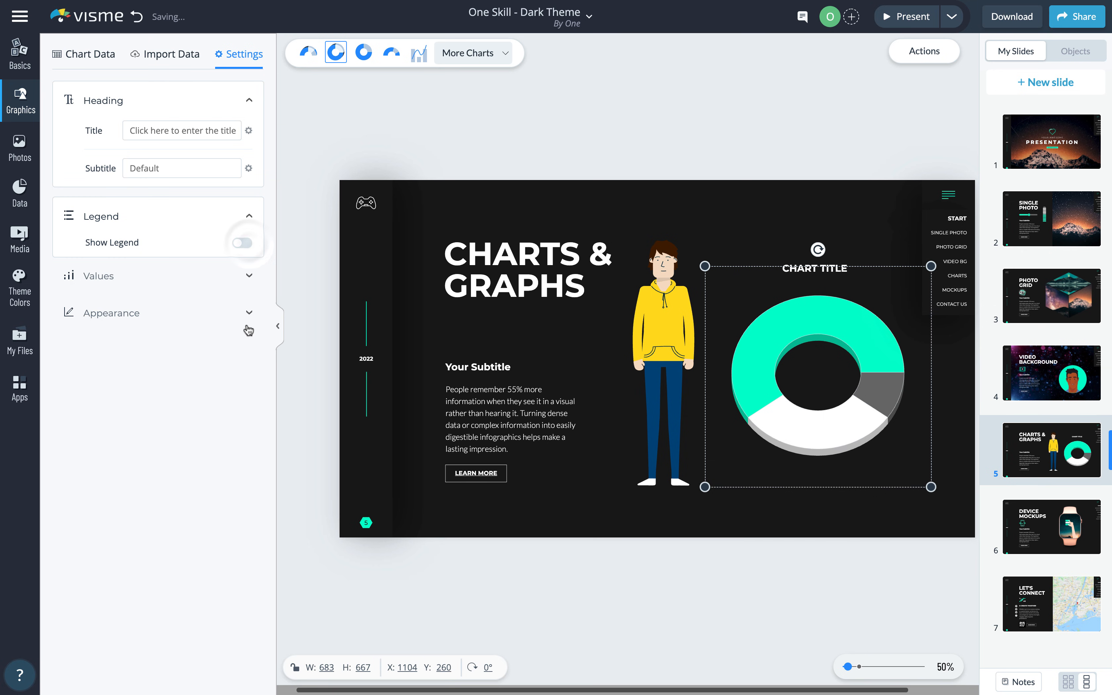
pyautogui.click(27, 69)
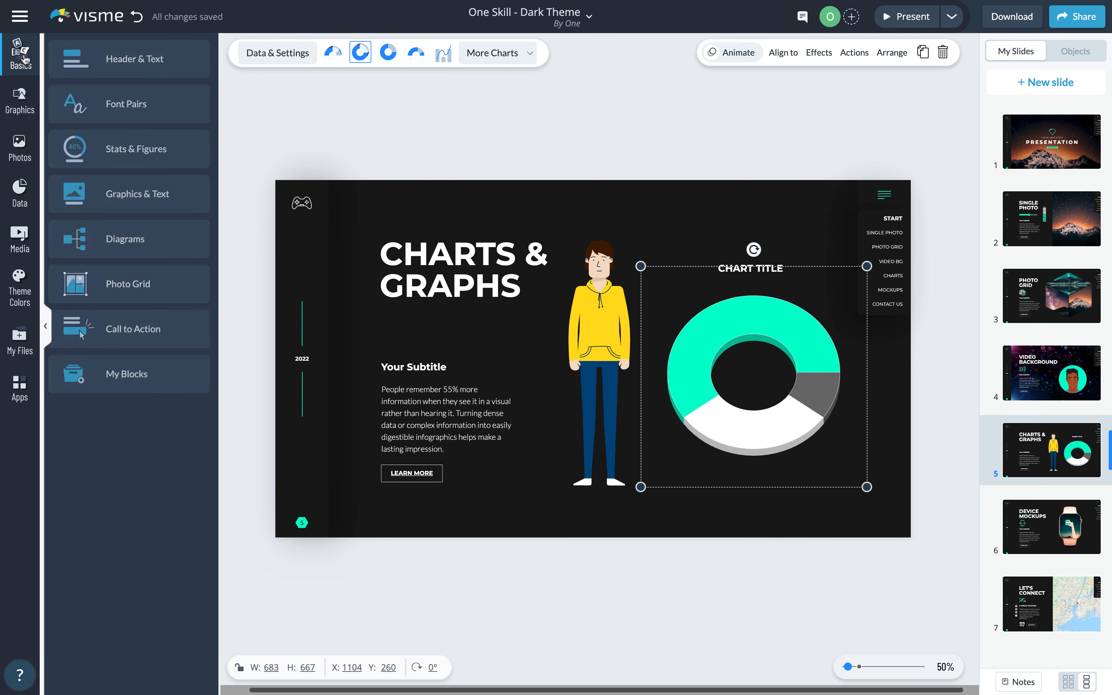
# - On slide 6, Device Mockups, nudge the hand-with-cards graphic and browse Graphics > Gestures
pyautogui.click(1048, 517)
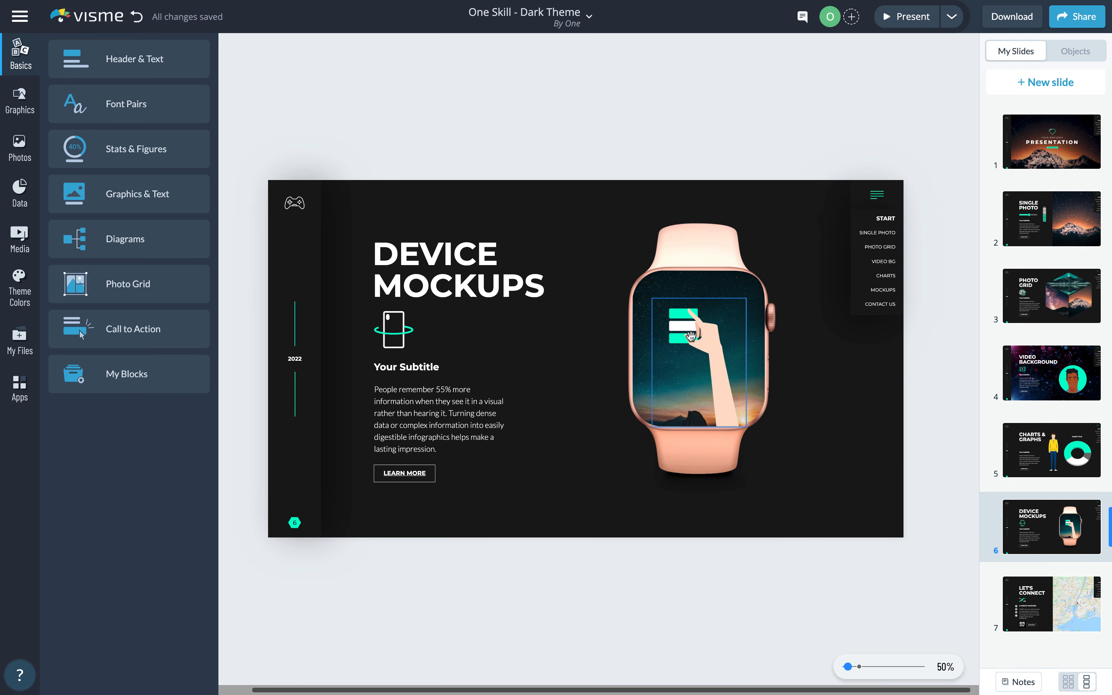
pyautogui.moveTo(714, 348)
pyautogui.mouseDown()
pyautogui.moveTo(550, 345)
pyautogui.moveTo(711, 345)
pyautogui.mouseUp()
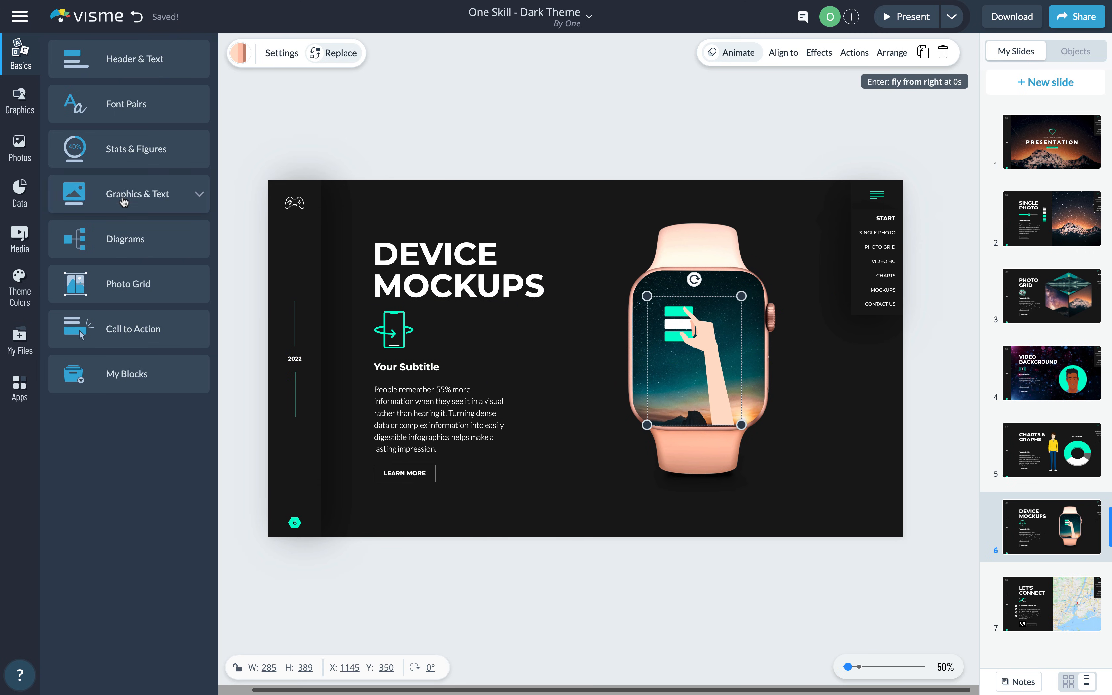
pyautogui.click(24, 106)
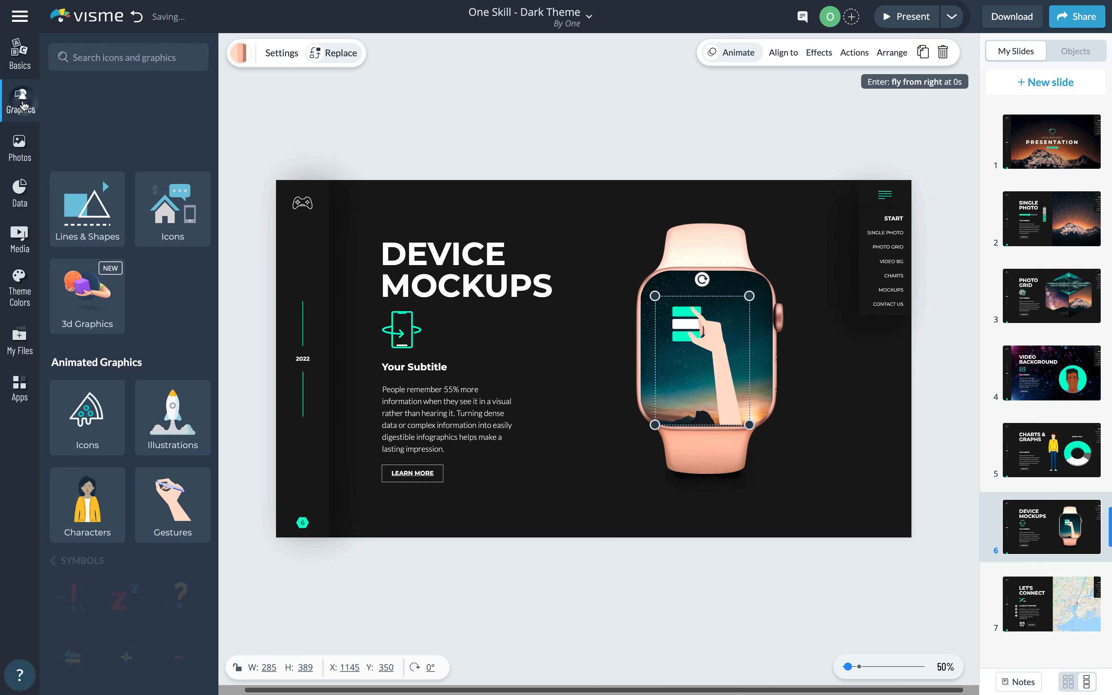
pyautogui.click(183, 497)
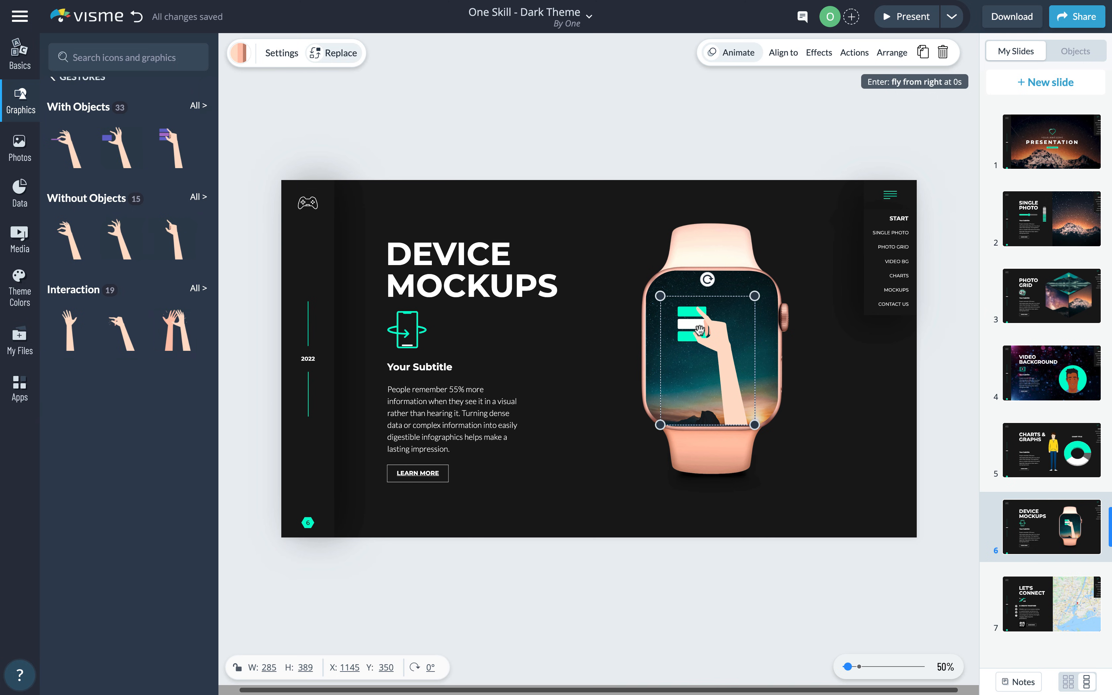
# - Remove the Scroll_Up pop-up link from the smartwatch mockup's Actions settings
pyautogui.click(704, 247)
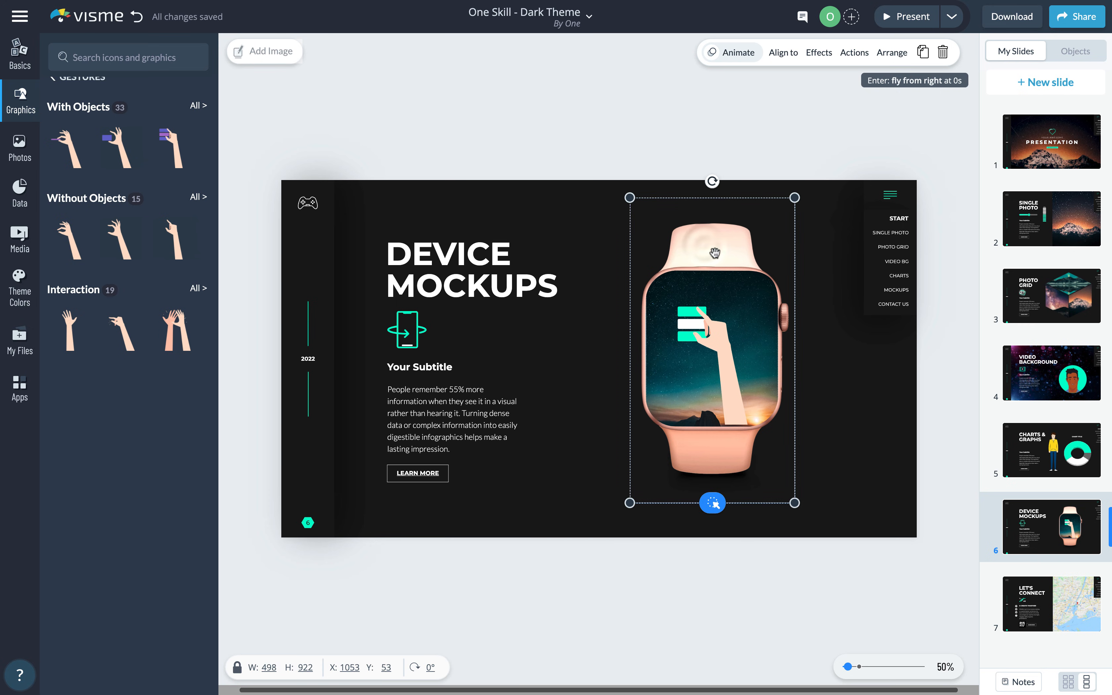
pyautogui.click(854, 53)
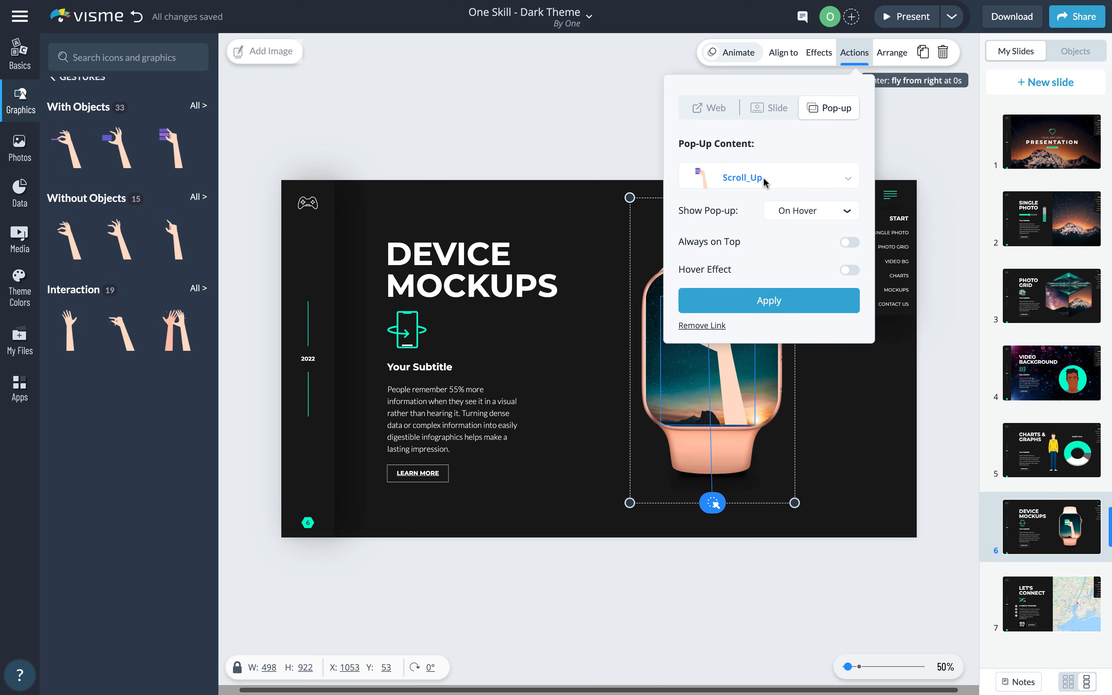
pyautogui.click(634, 151)
pyautogui.click(716, 261)
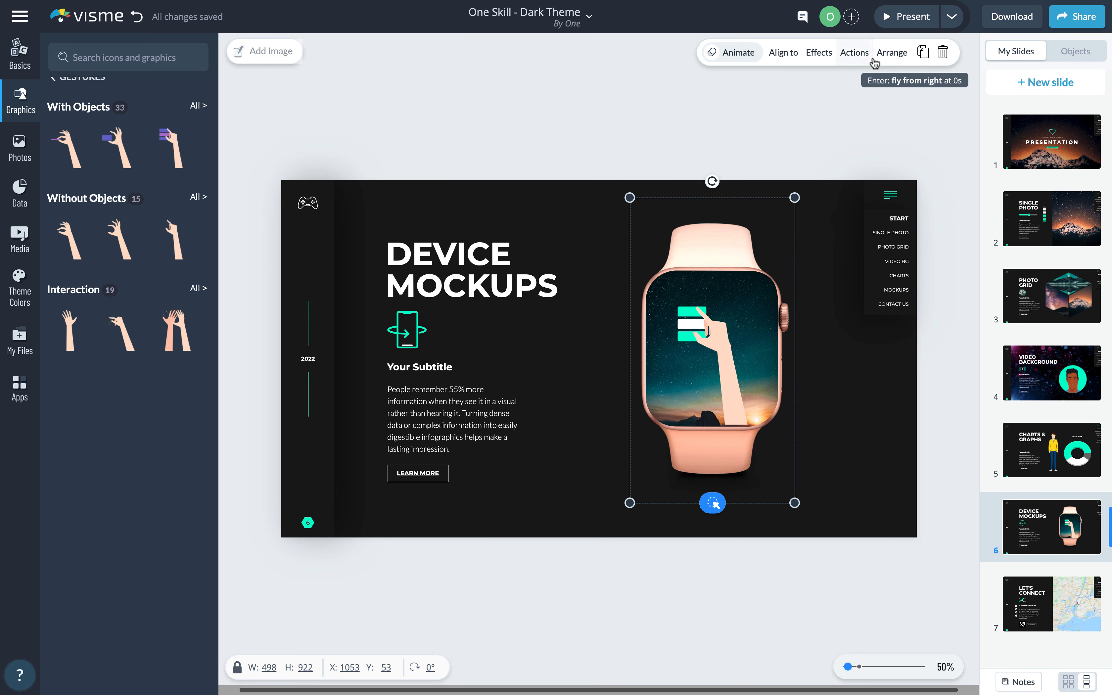
pyautogui.click(858, 53)
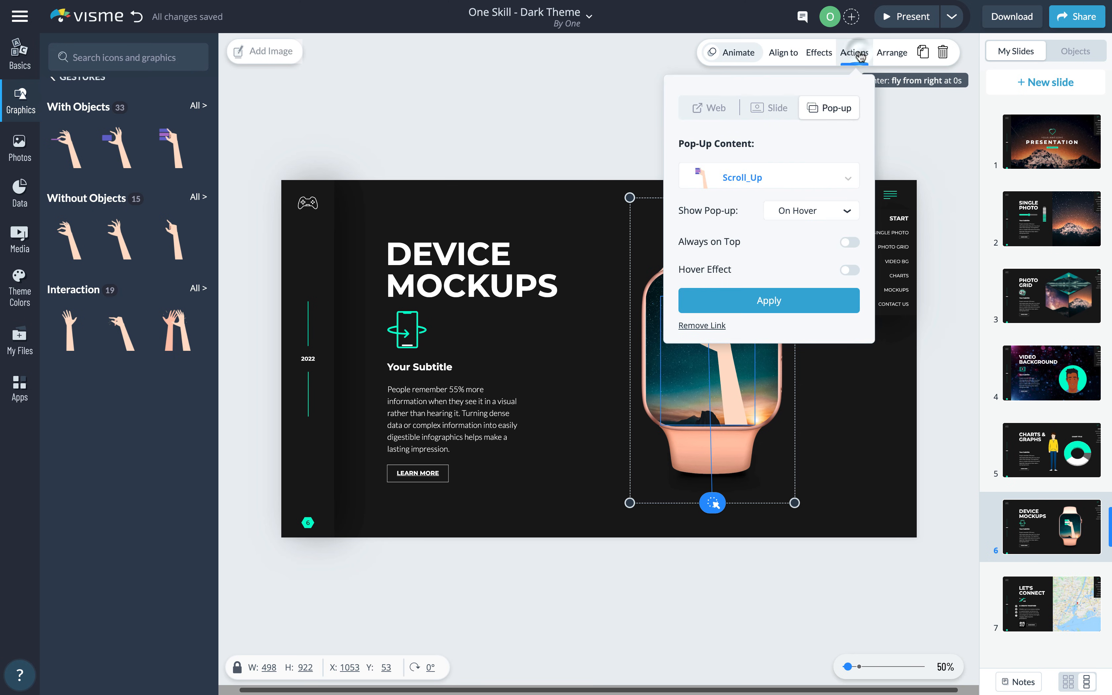
pyautogui.click(703, 326)
pyautogui.click(626, 133)
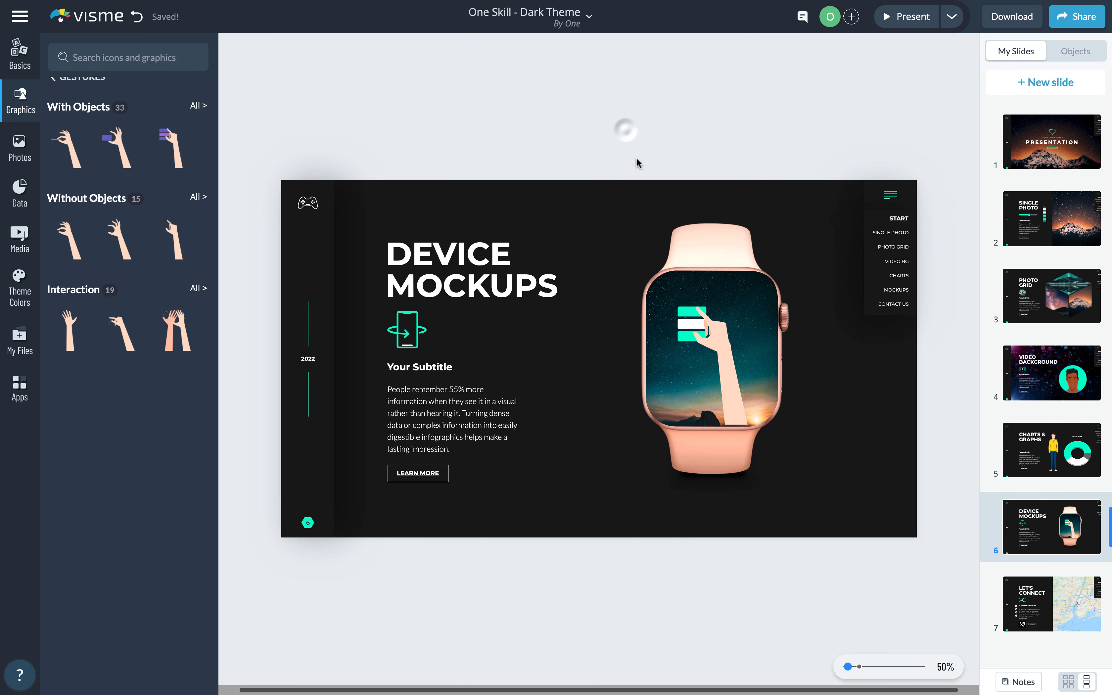
pyautogui.click(902, 18)
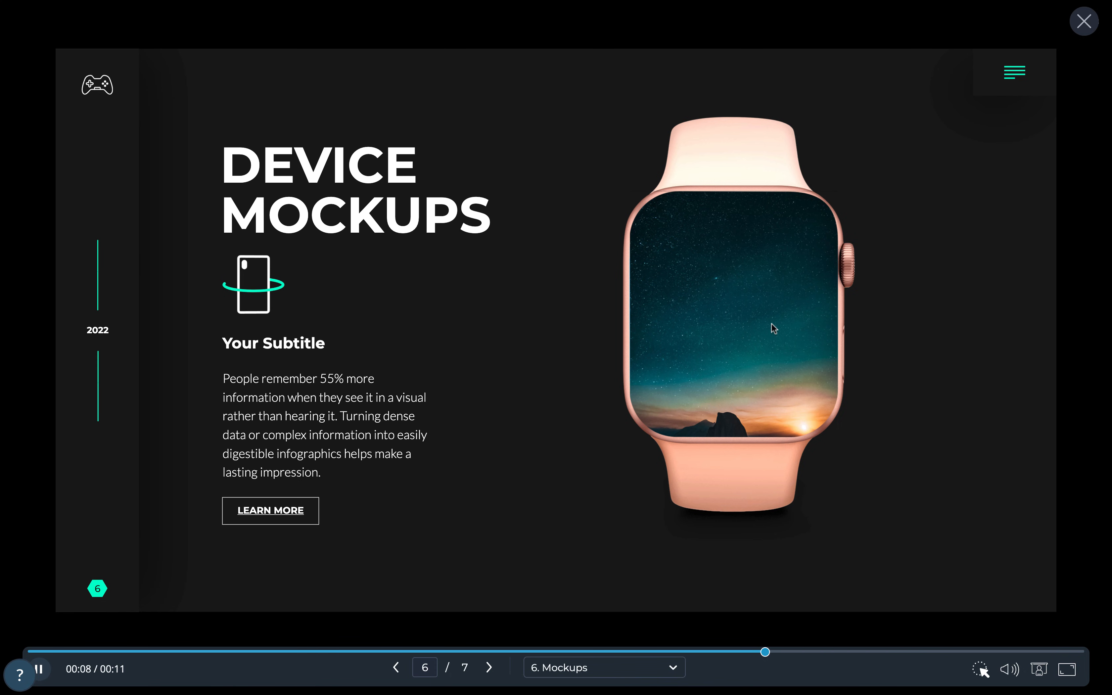
pyautogui.click(1084, 21)
pyautogui.click(730, 336)
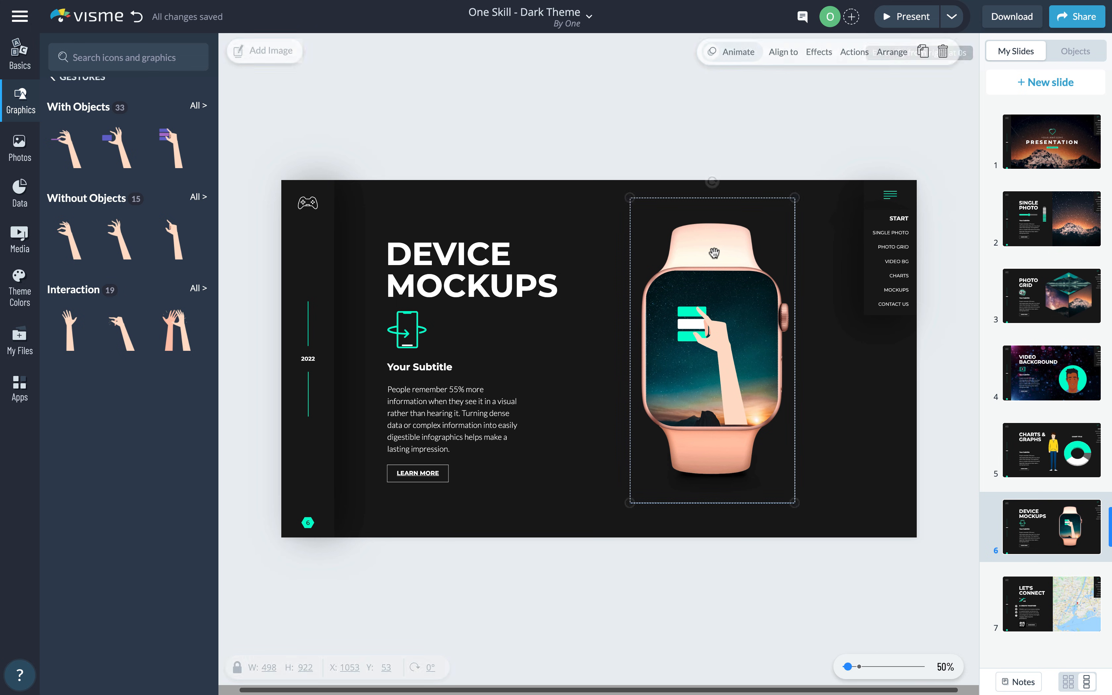
# - Apply an On Hover pop-up showing Scroll_Up to the watch mockup
pyautogui.click(855, 52)
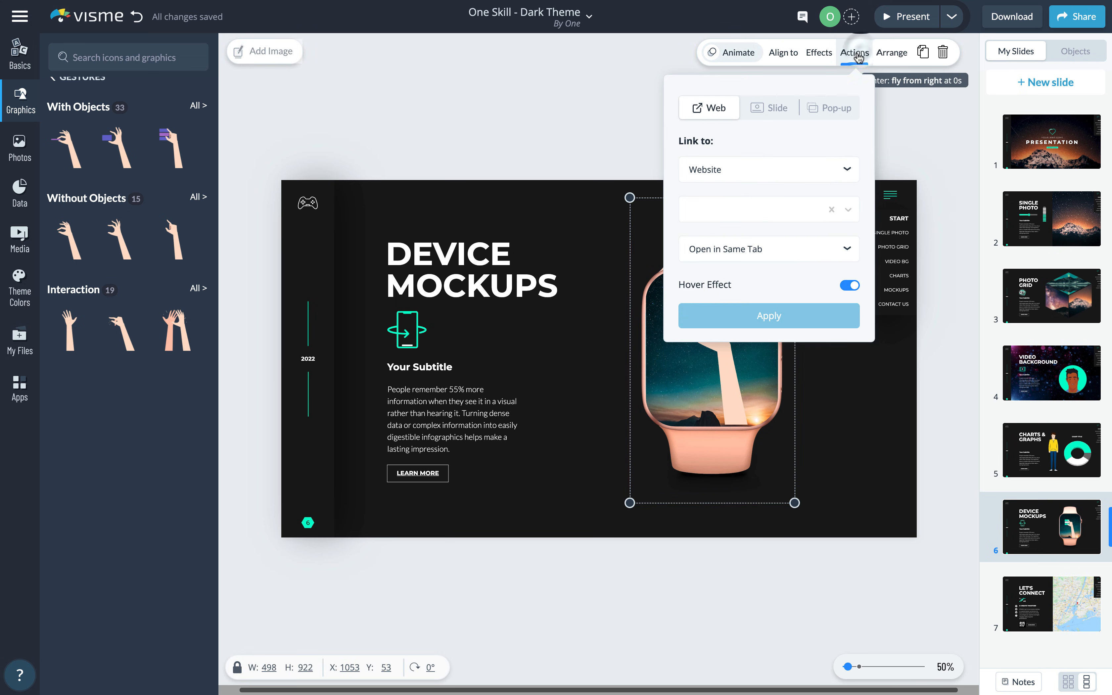
pyautogui.click(833, 110)
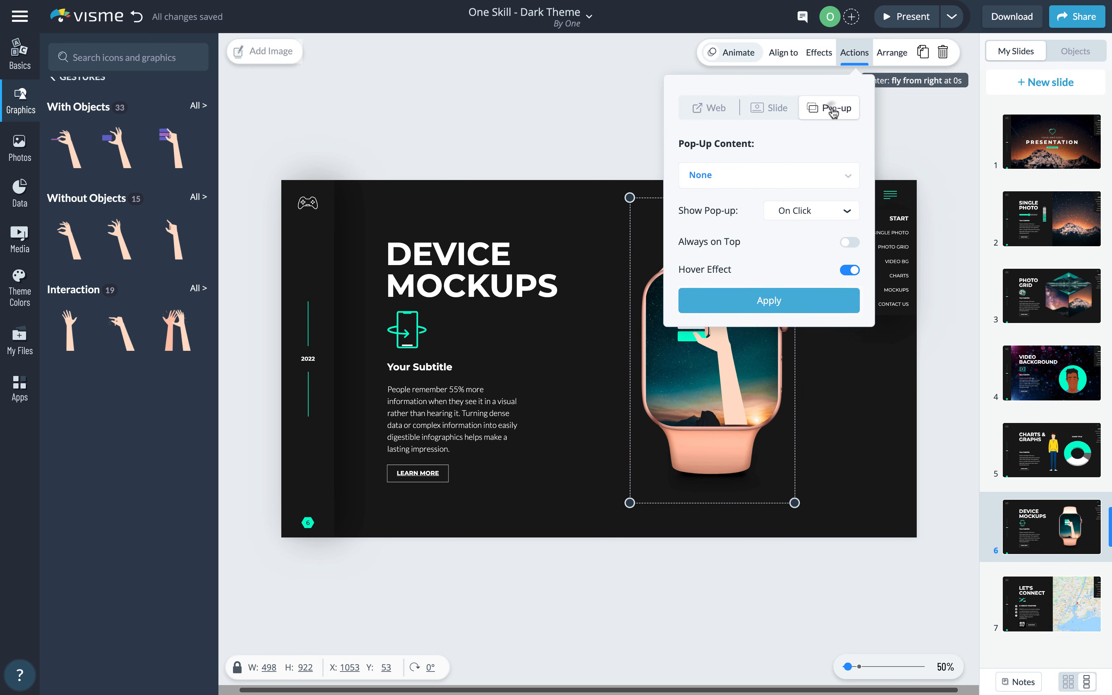
pyautogui.click(828, 179)
pyautogui.click(741, 275)
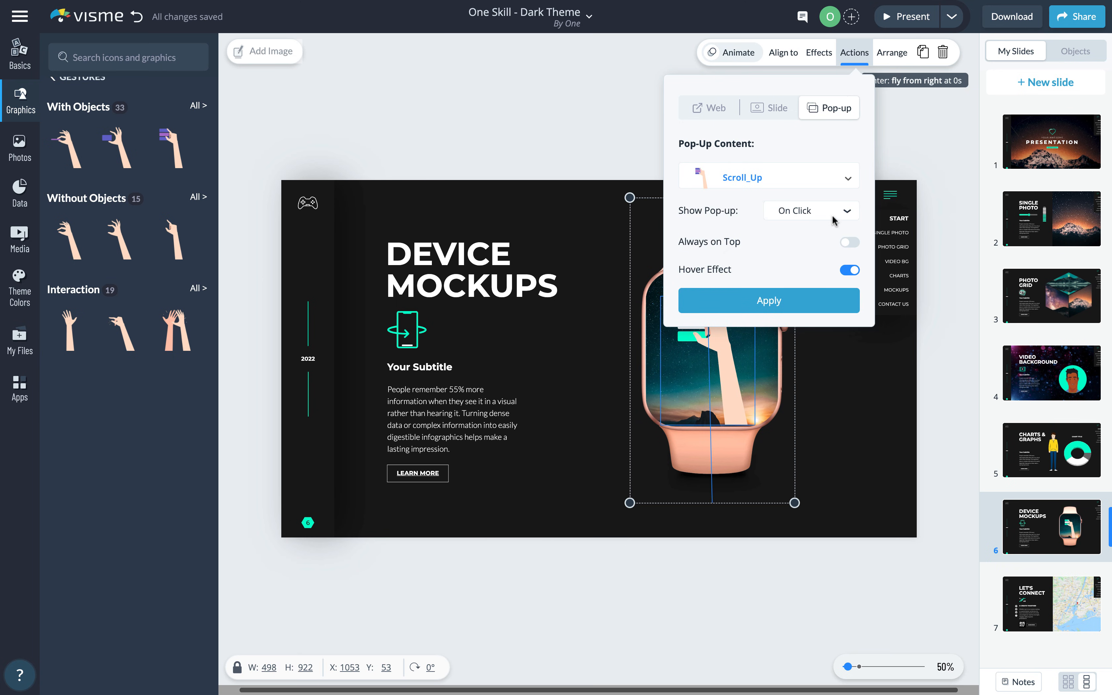
pyautogui.click(844, 212)
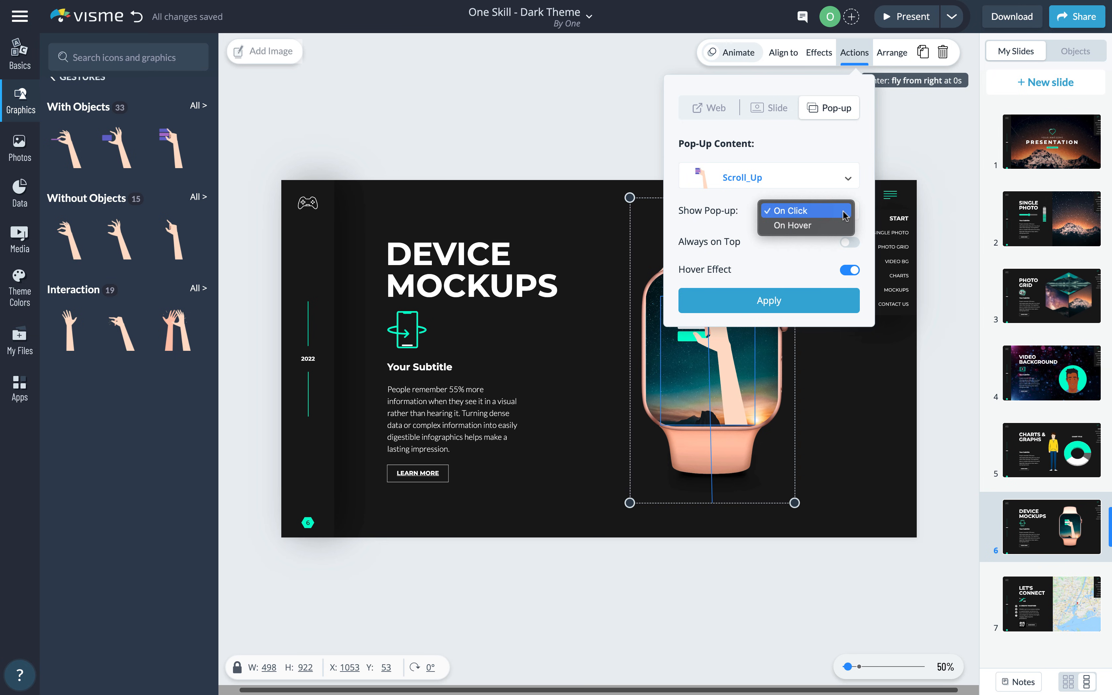
pyautogui.click(802, 226)
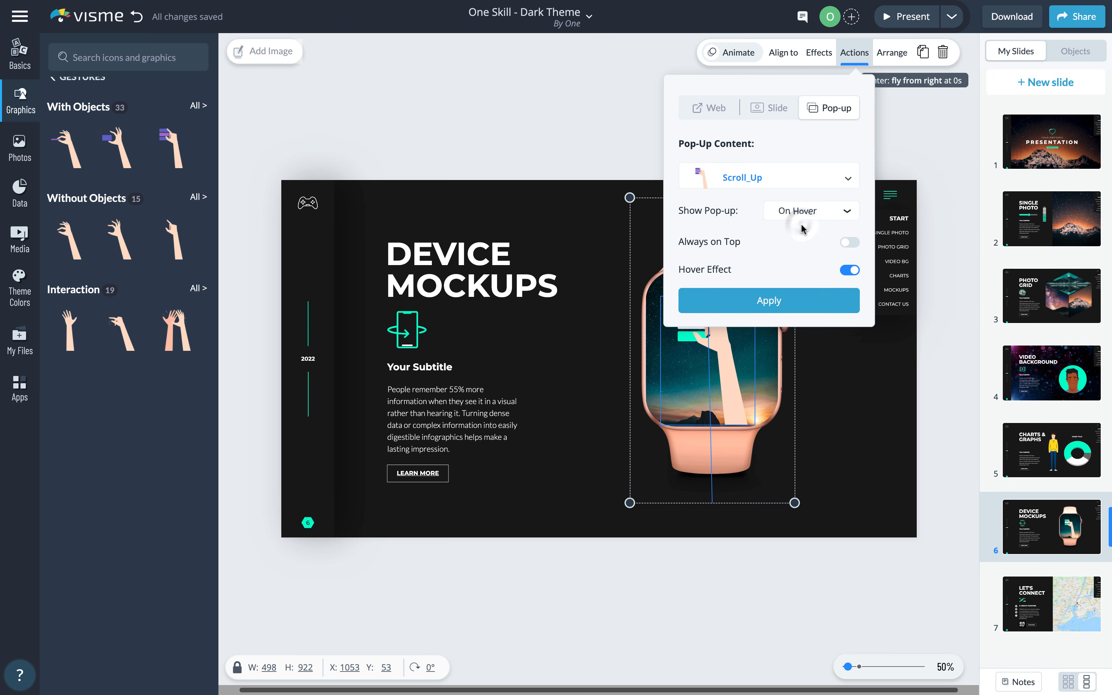
pyautogui.click(795, 300)
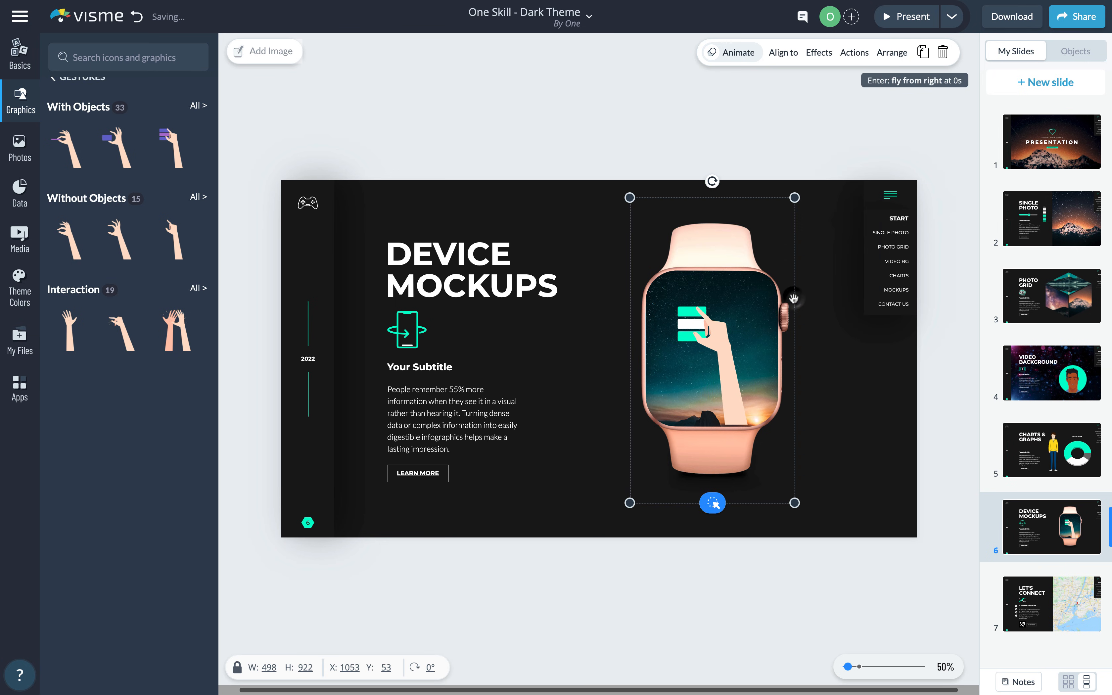
pyautogui.click(914, 17)
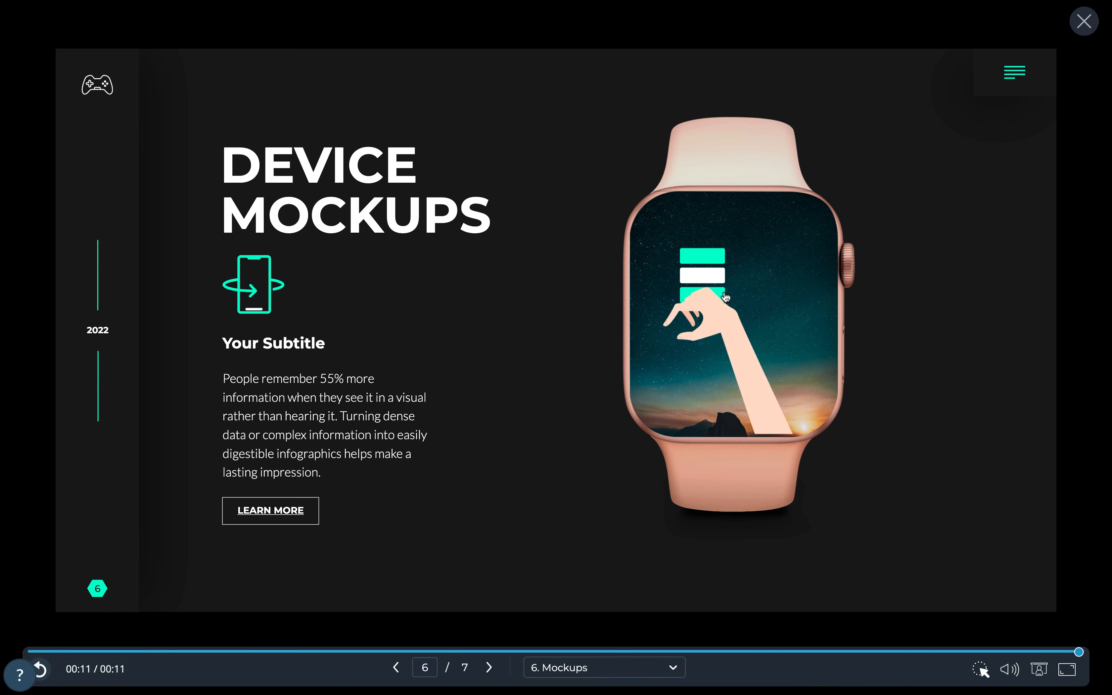
pyautogui.click(1085, 22)
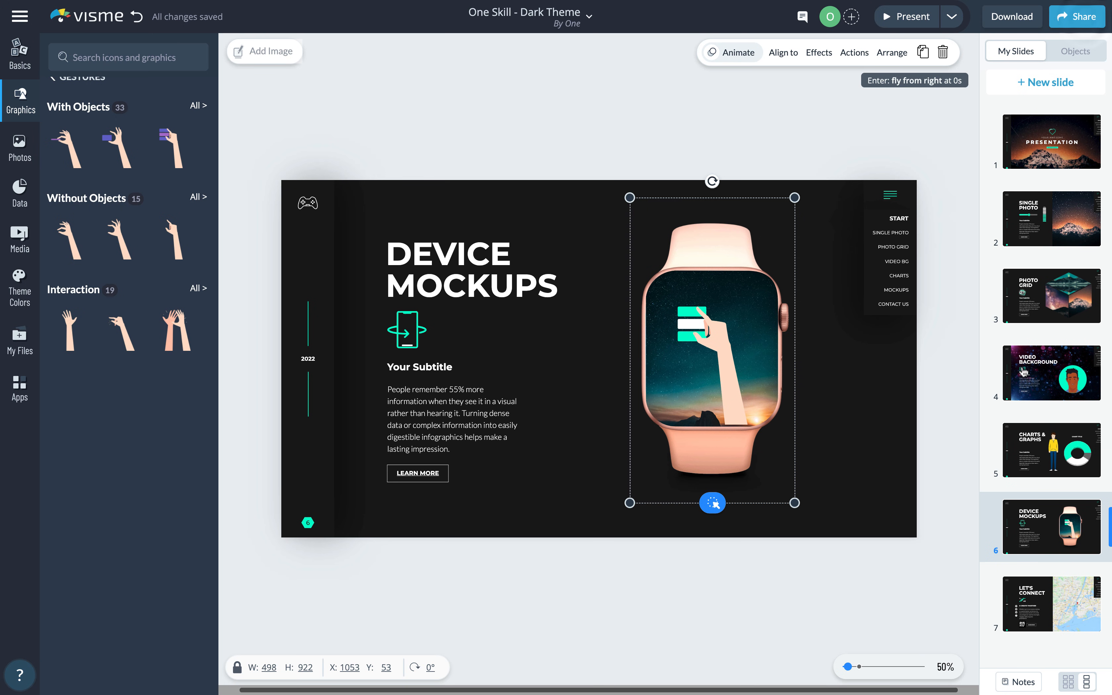
# - Raise the Zoom Level of the Let's Connect New York map, then present the slide full-screen
pyautogui.click(1071, 598)
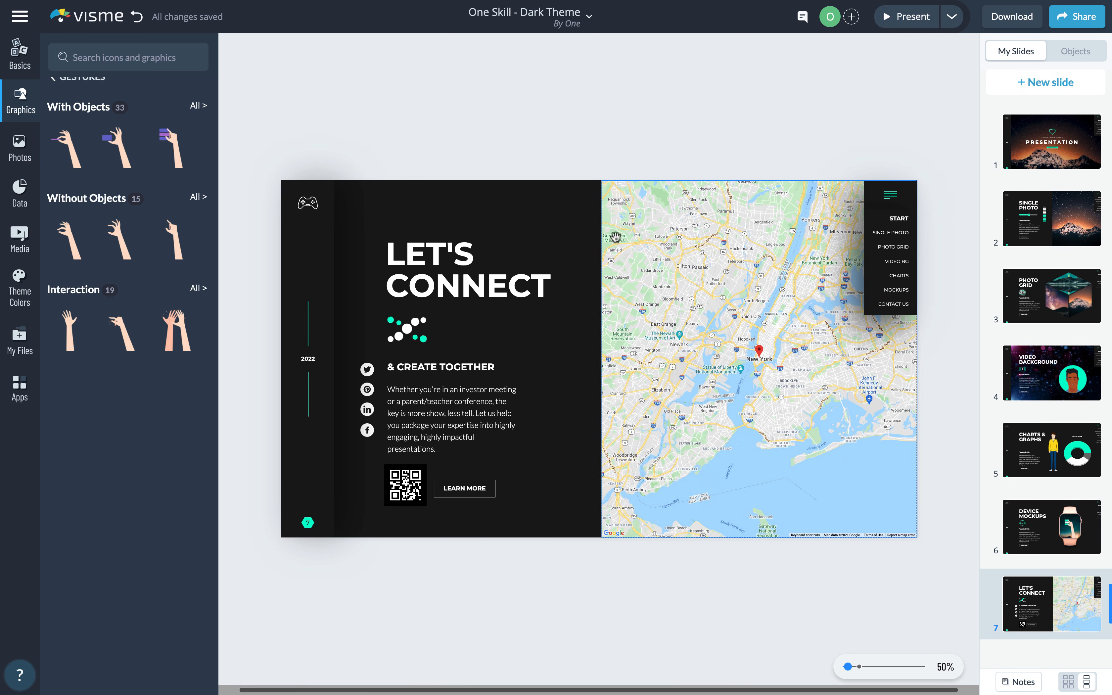
pyautogui.click(682, 276)
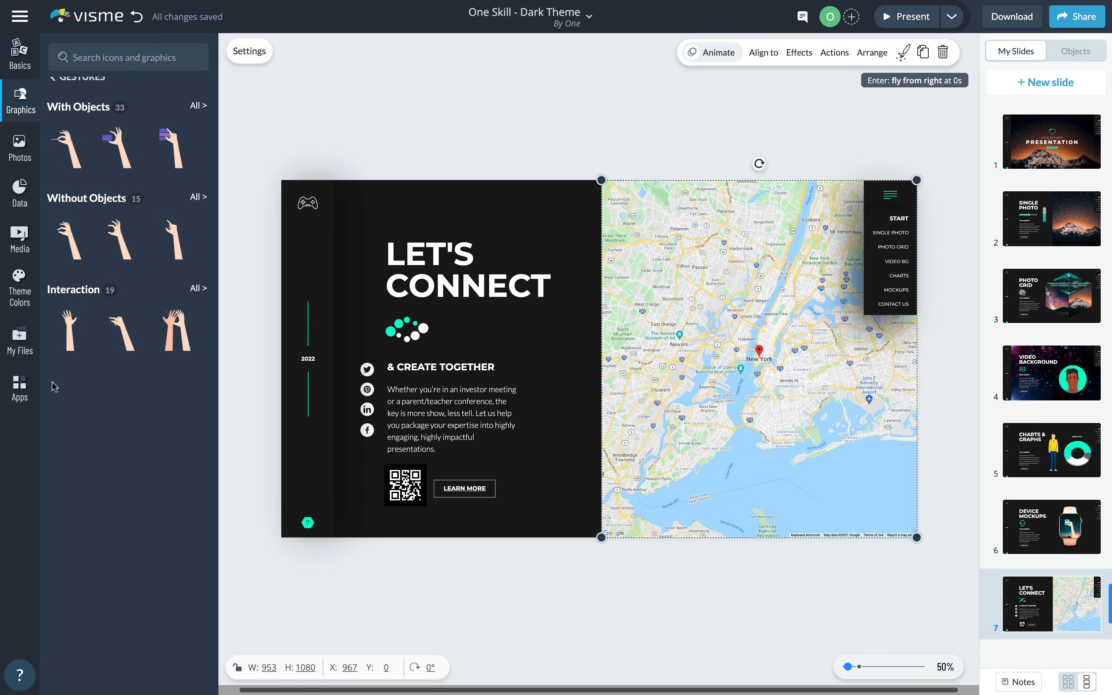
pyautogui.click(20, 395)
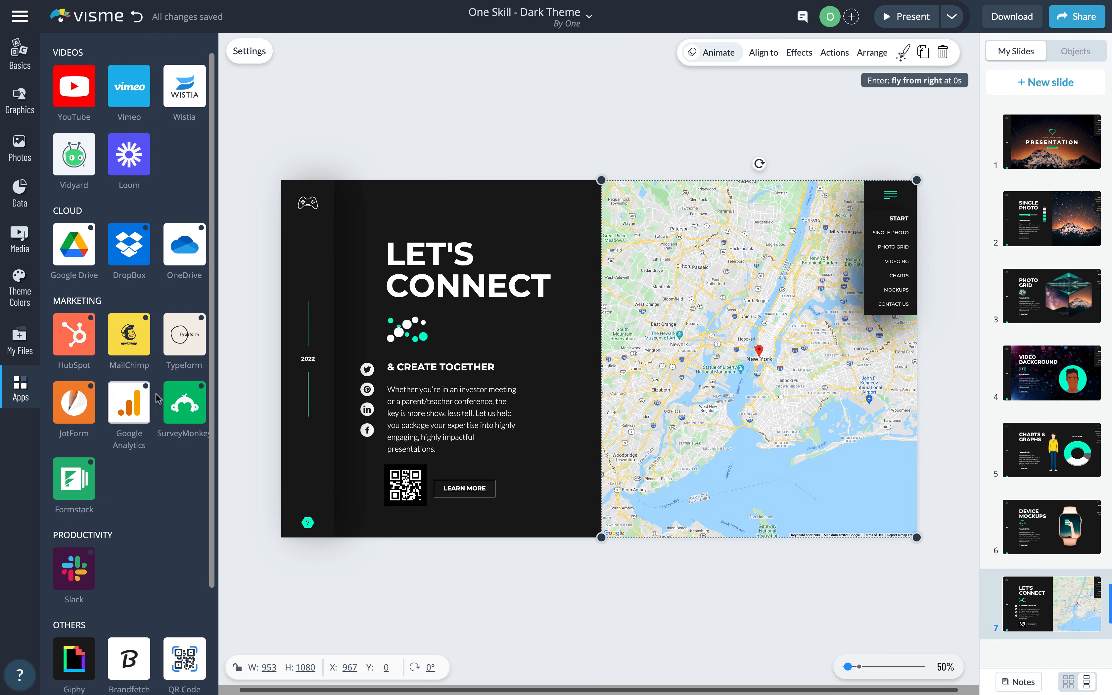
pyautogui.moveTo(212, 354); pyautogui.dragTo(212, 451)
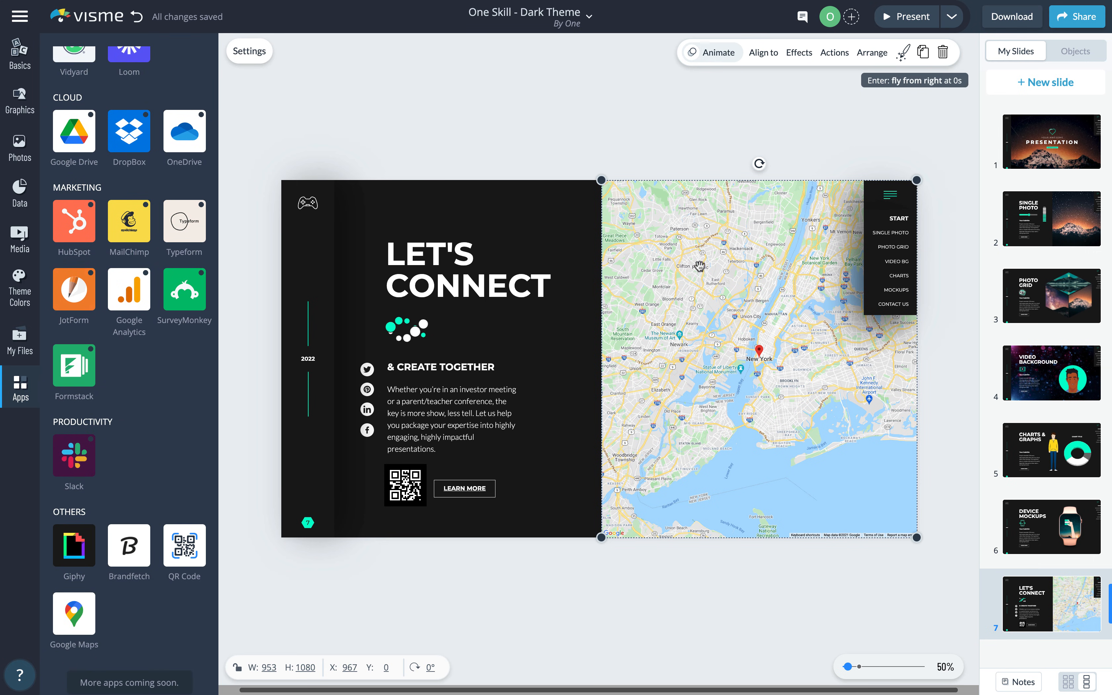
pyautogui.click(249, 56)
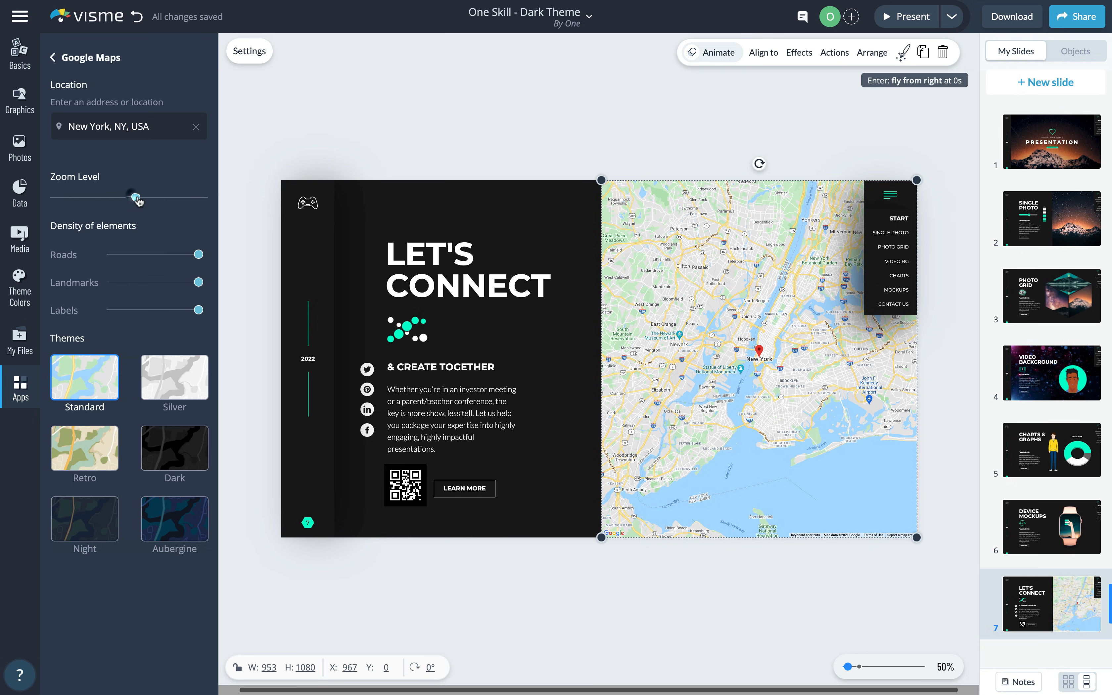
pyautogui.moveTo(150, 200); pyautogui.dragTo(155, 202)
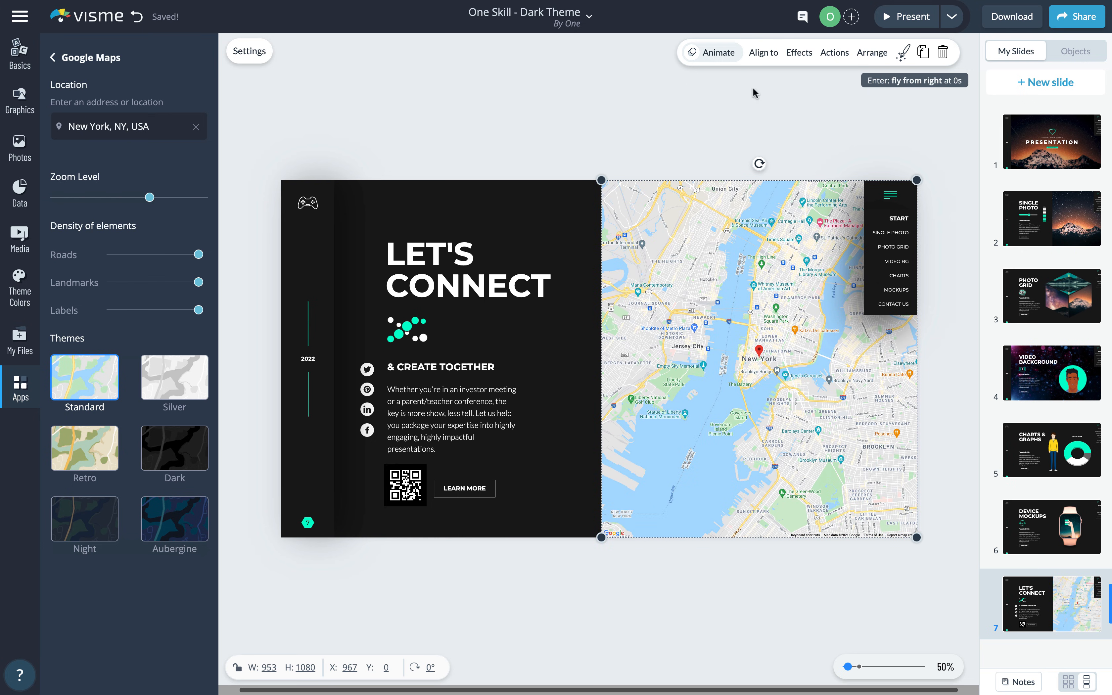
pyautogui.click(910, 20)
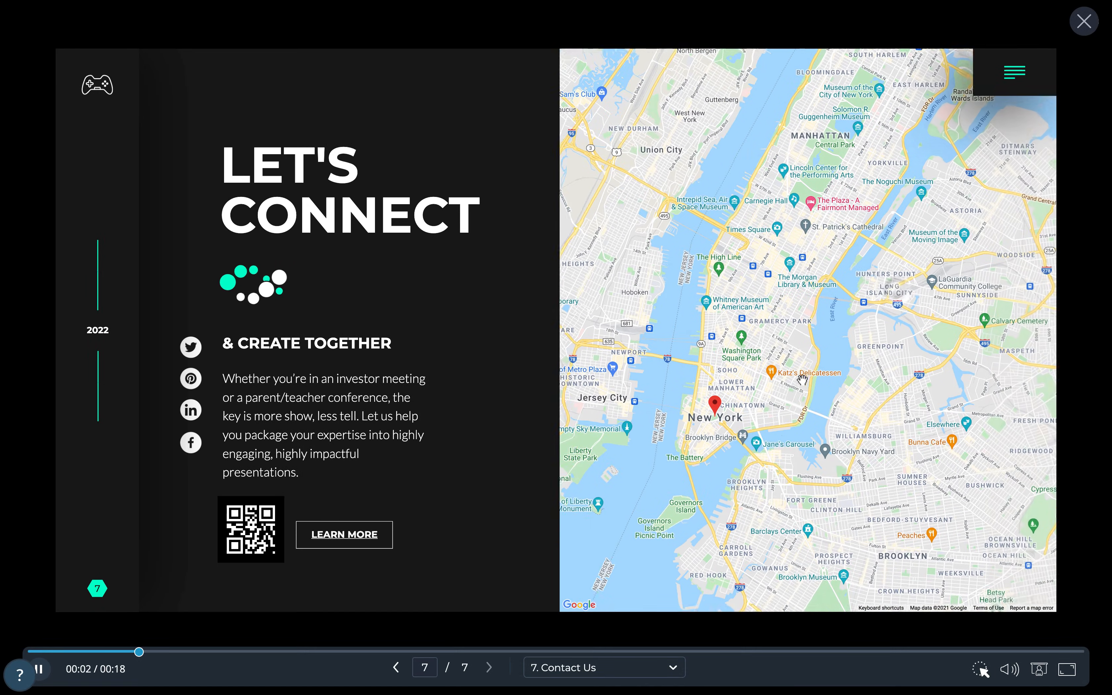
# - Scroll to zoom the New York map in the full-screen preview, then close the player
pyautogui.scroll(3, 814, 312)
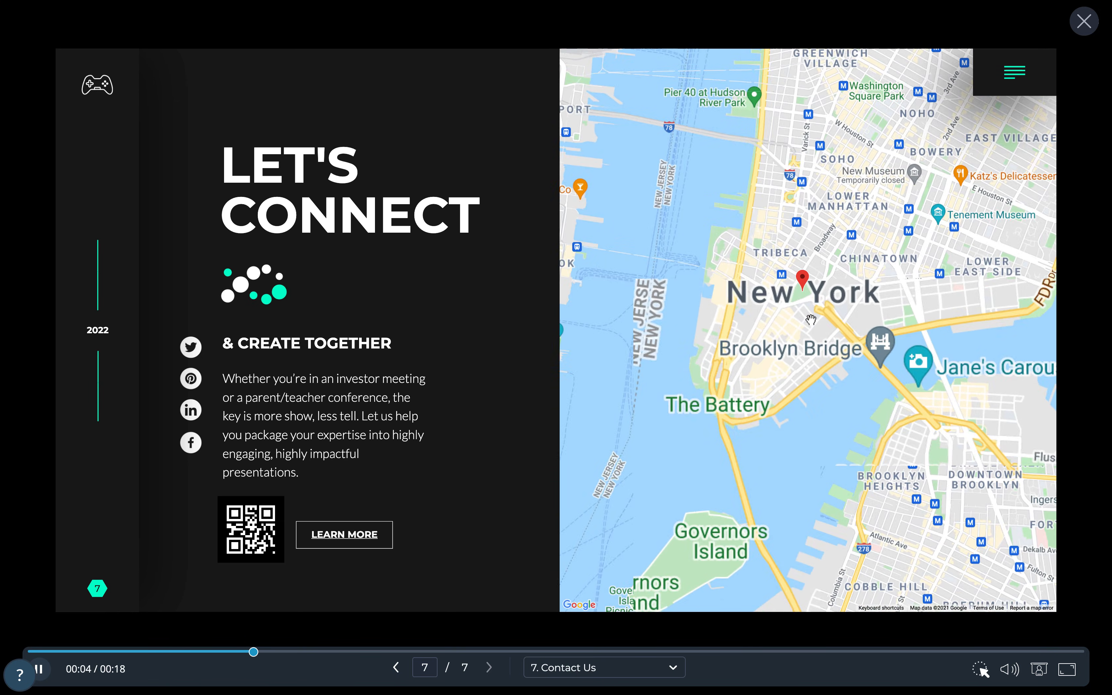
pyautogui.scroll(-3, 810, 328)
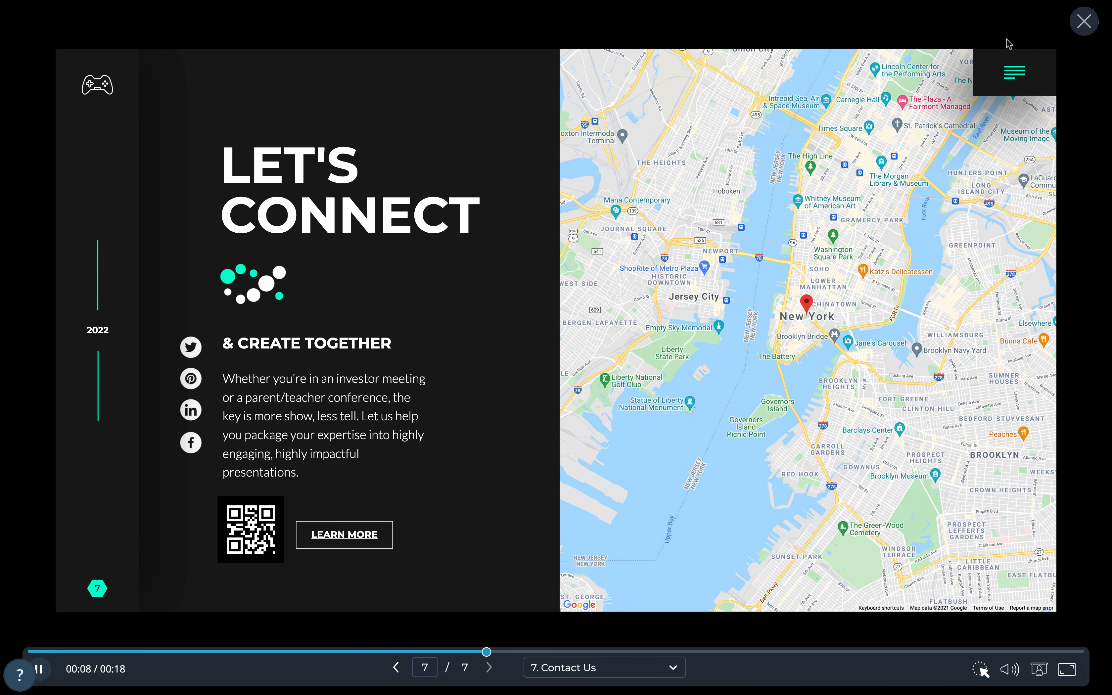
pyautogui.click(1084, 22)
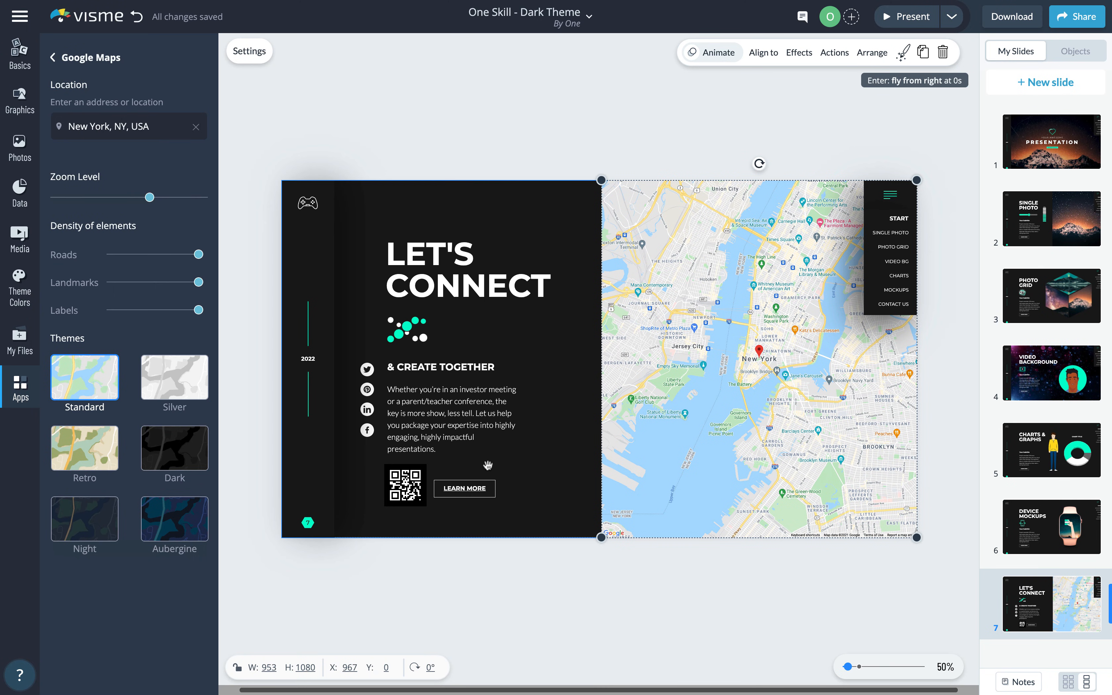
# - Inspect the Twitter icon's link options, then dismiss them unchanged
pyautogui.click(367, 369)
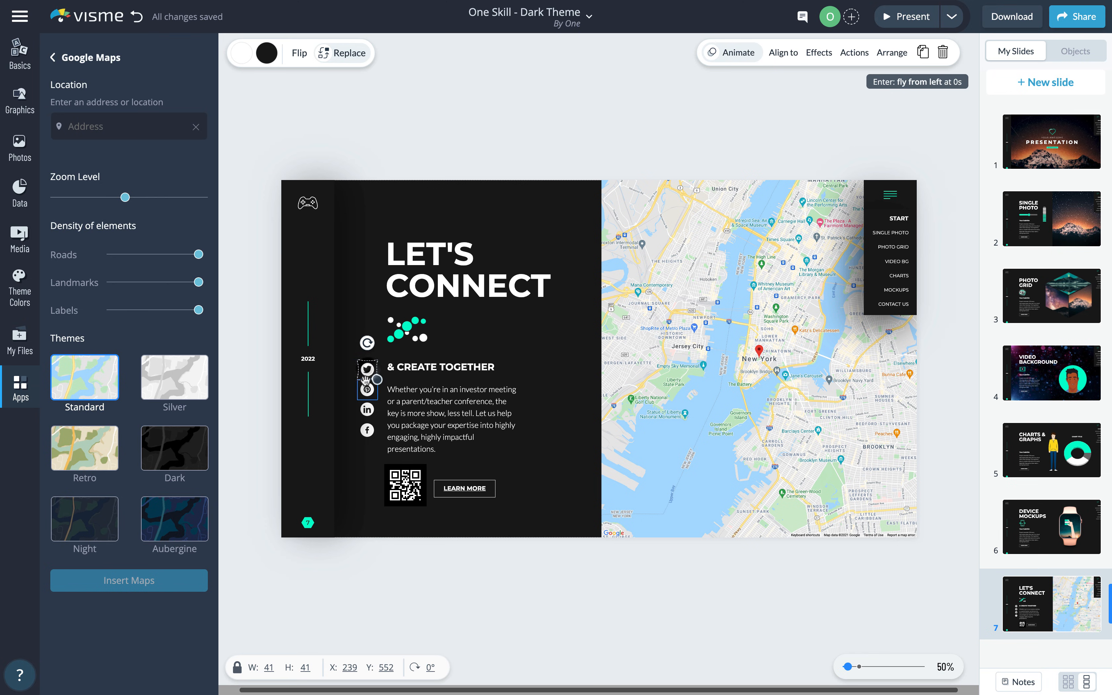
pyautogui.click(845, 54)
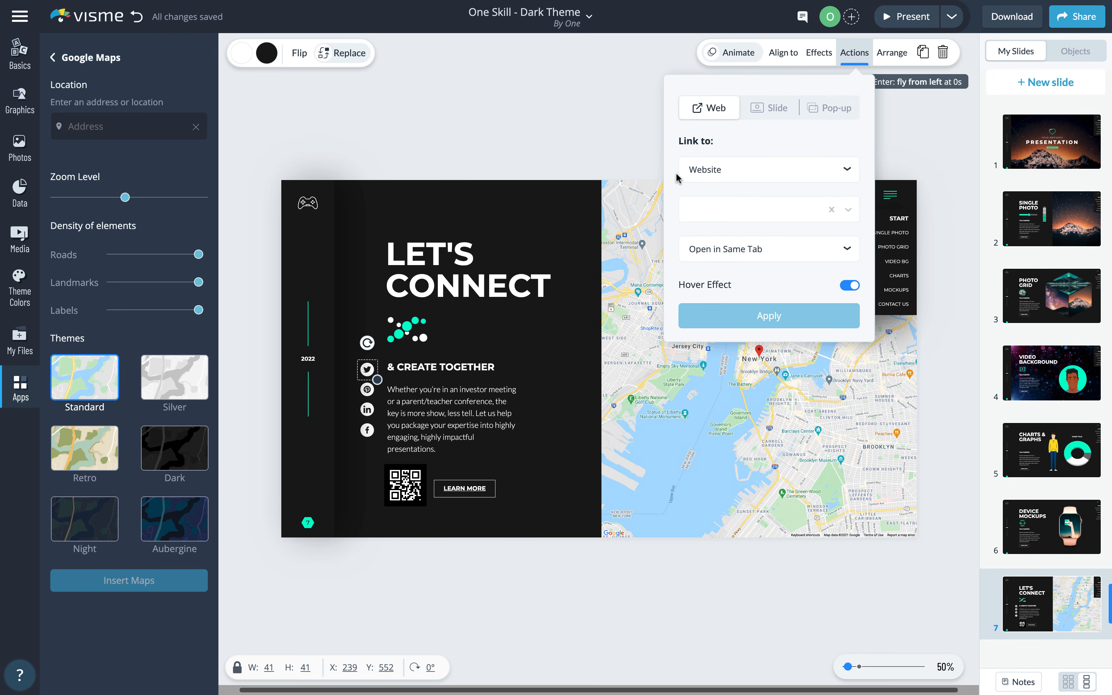
pyautogui.click(626, 138)
# - Change the QR code's URL to 1oneskill.com and regenerate the code
pyautogui.click(406, 485)
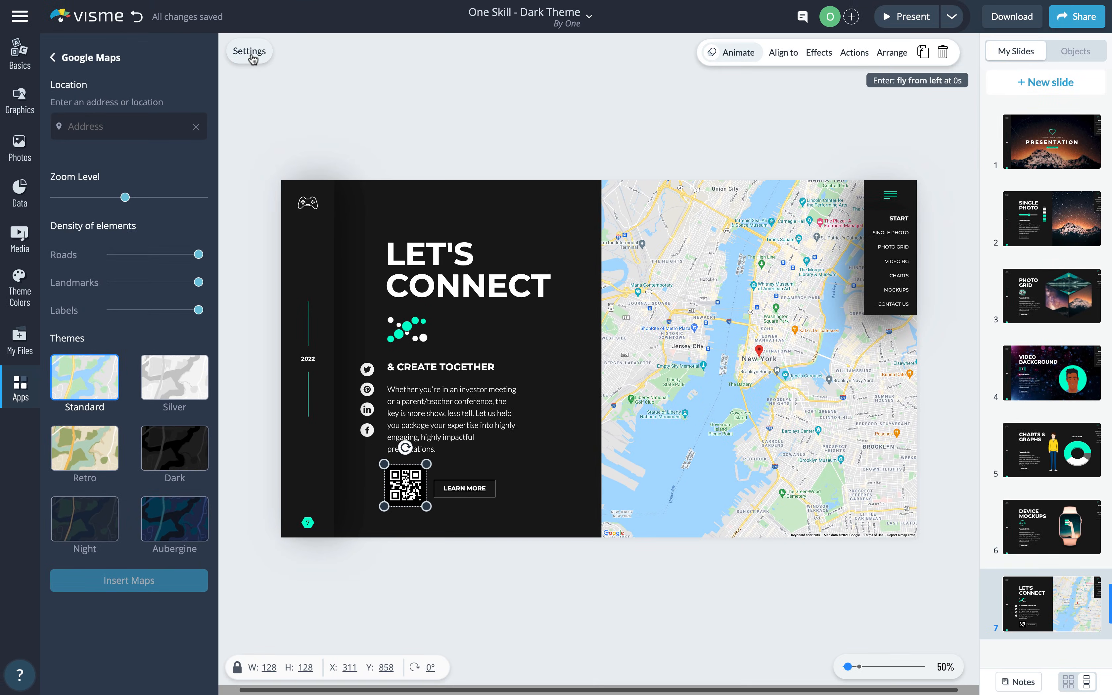
pyautogui.click(250, 51)
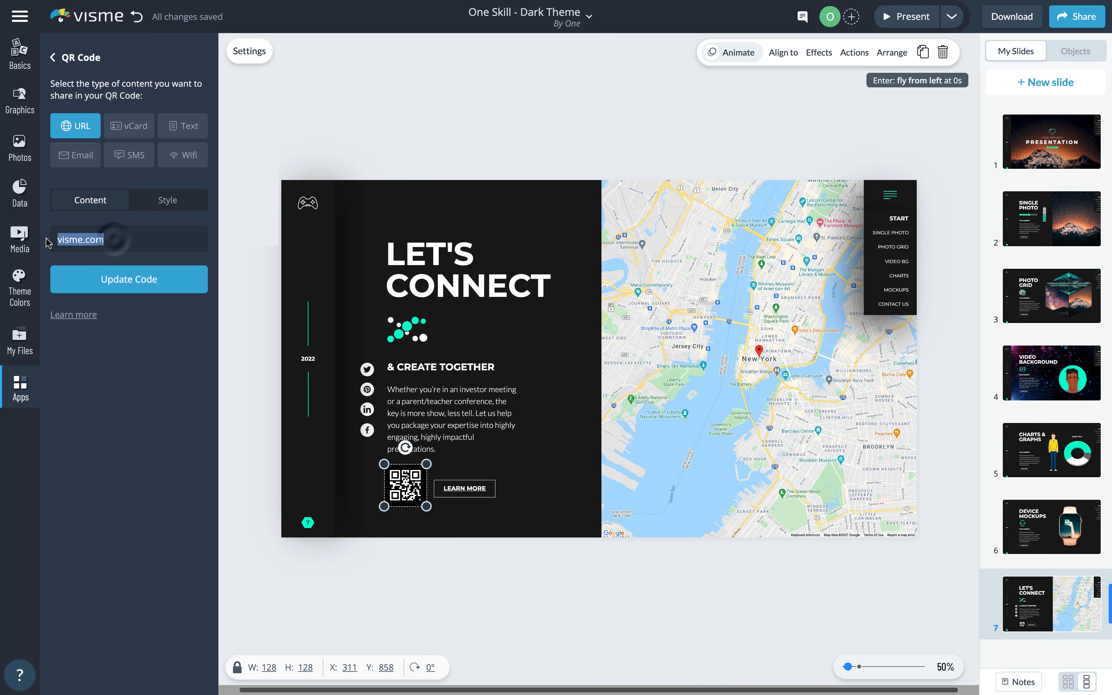
pyautogui.write('ones')
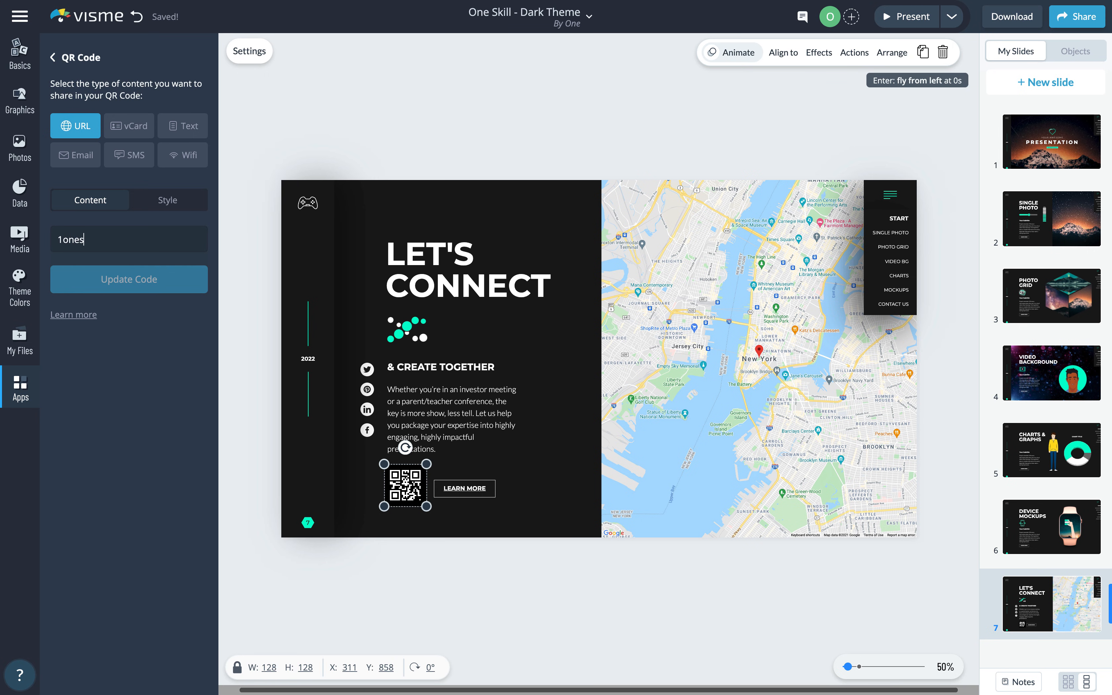
pyautogui.write('kill.com')
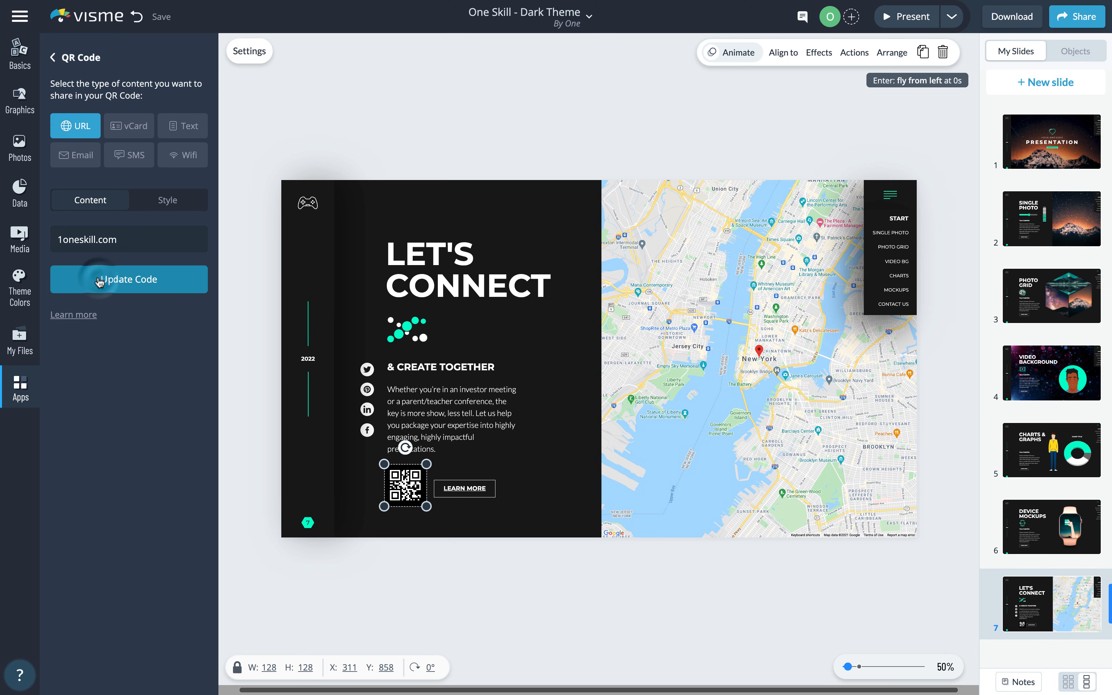
pyautogui.click(255, 263)
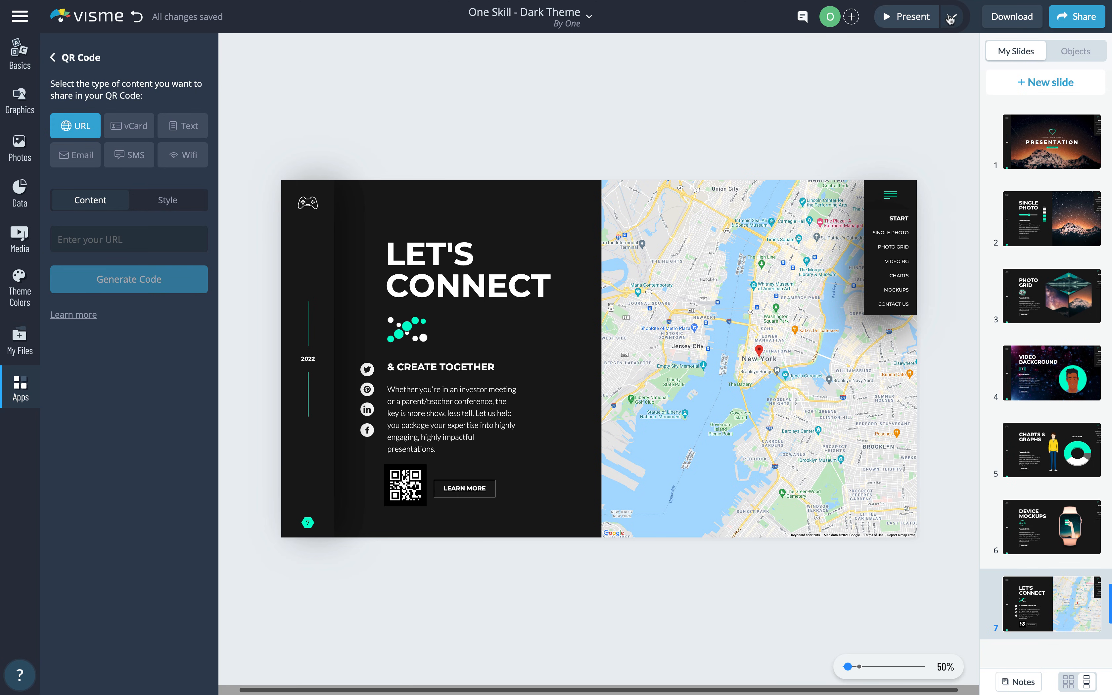
# - Preview the Let's Connect slide, check slide 6 Device Mockups, and return to slide 7
pyautogui.click(911, 18)
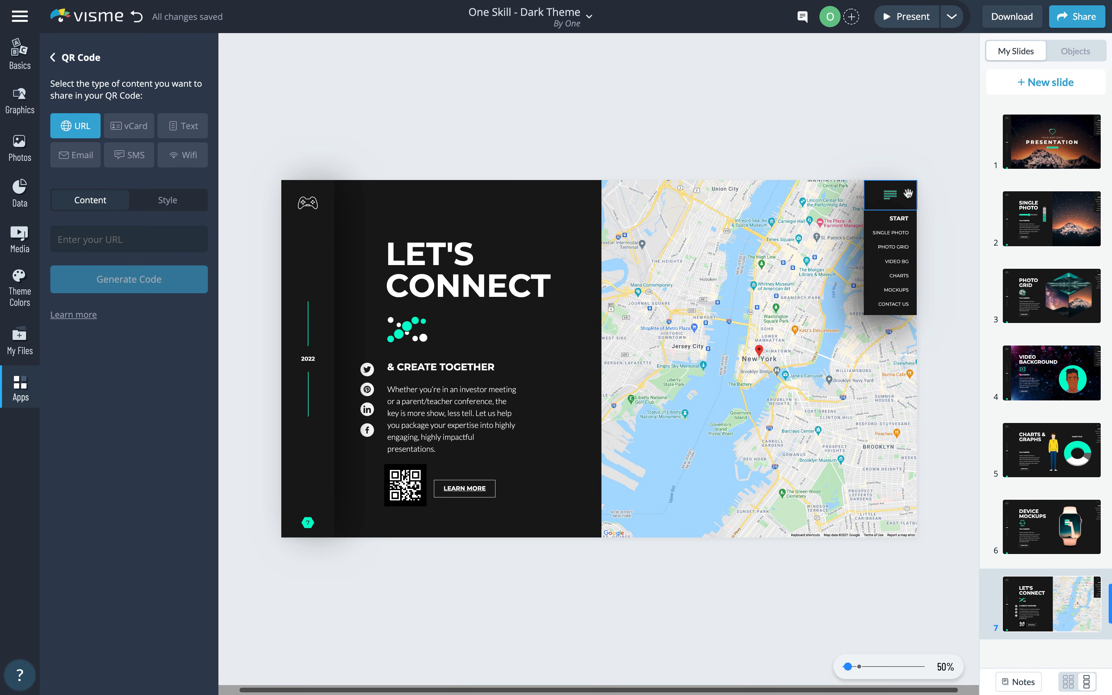
pyautogui.click(892, 209)
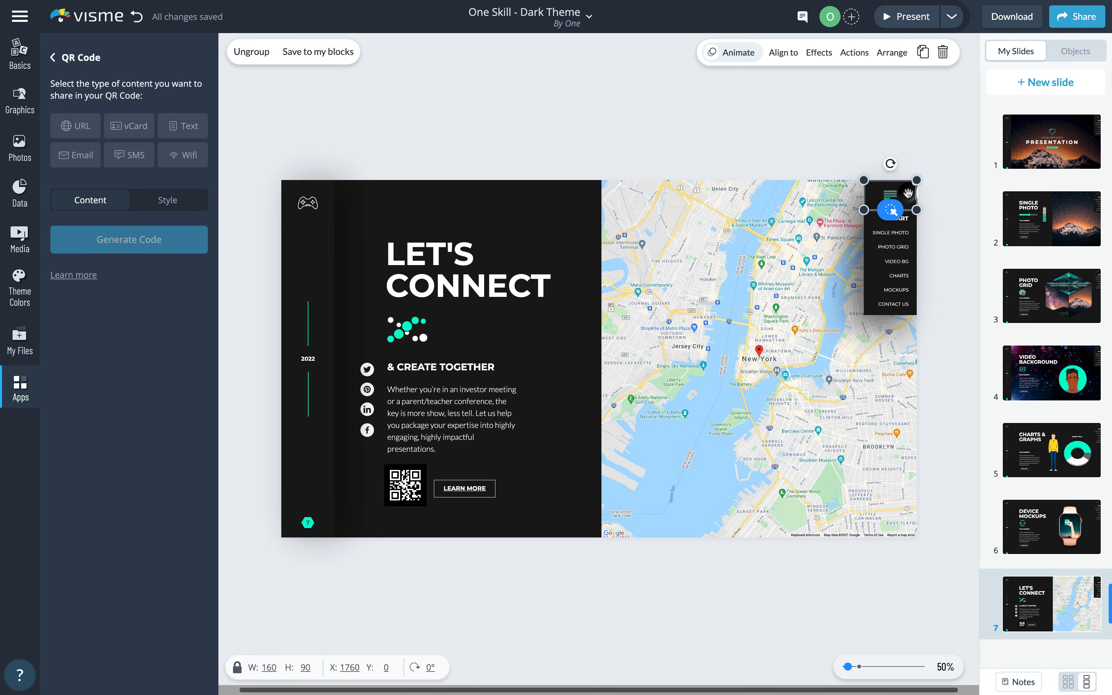
pyautogui.click(1051, 520)
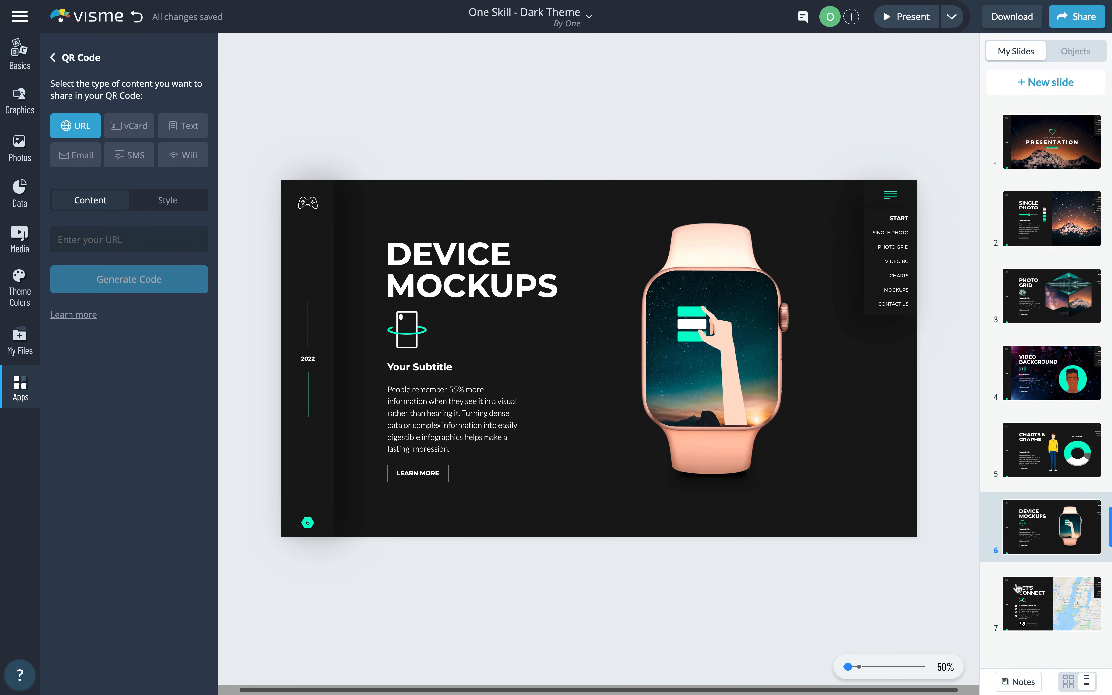
pyautogui.click(1027, 591)
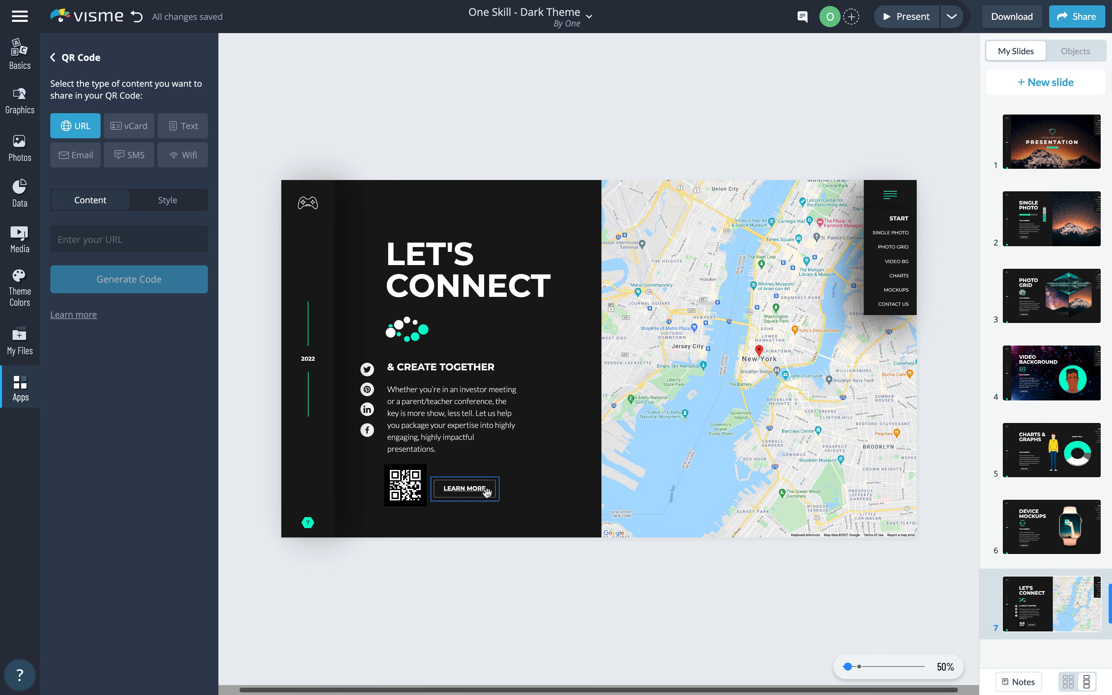
# - Remove the menu icon's pop-up link and deselect the menu group
pyautogui.click(907, 195)
pyautogui.click(892, 210)
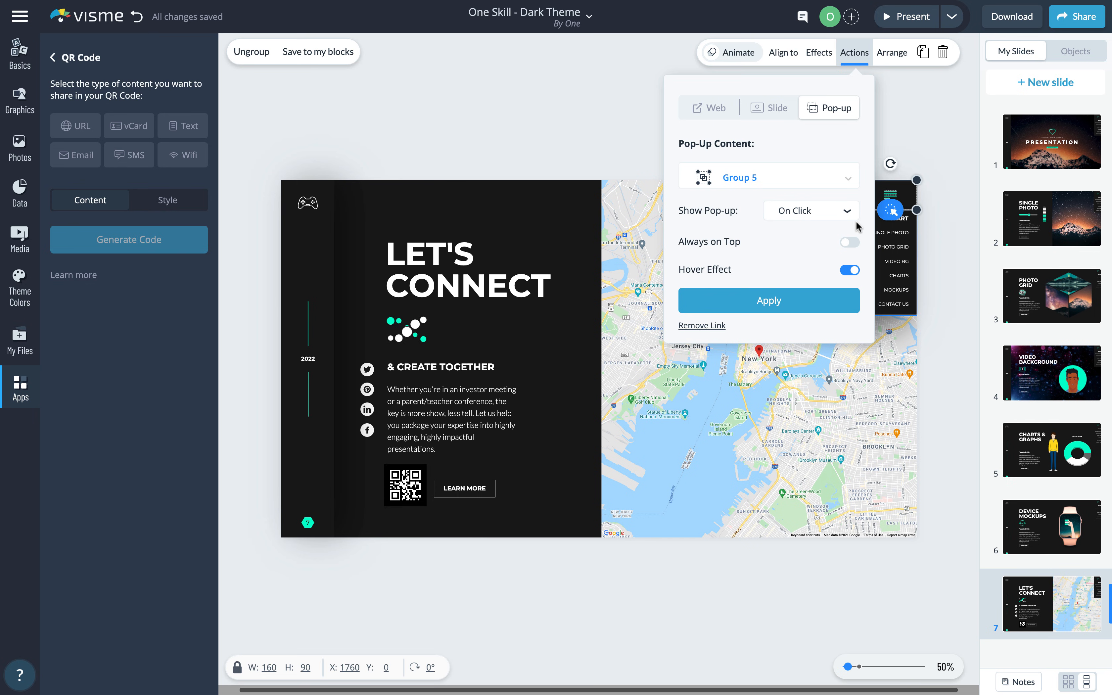
pyautogui.click(702, 325)
pyautogui.click(944, 188)
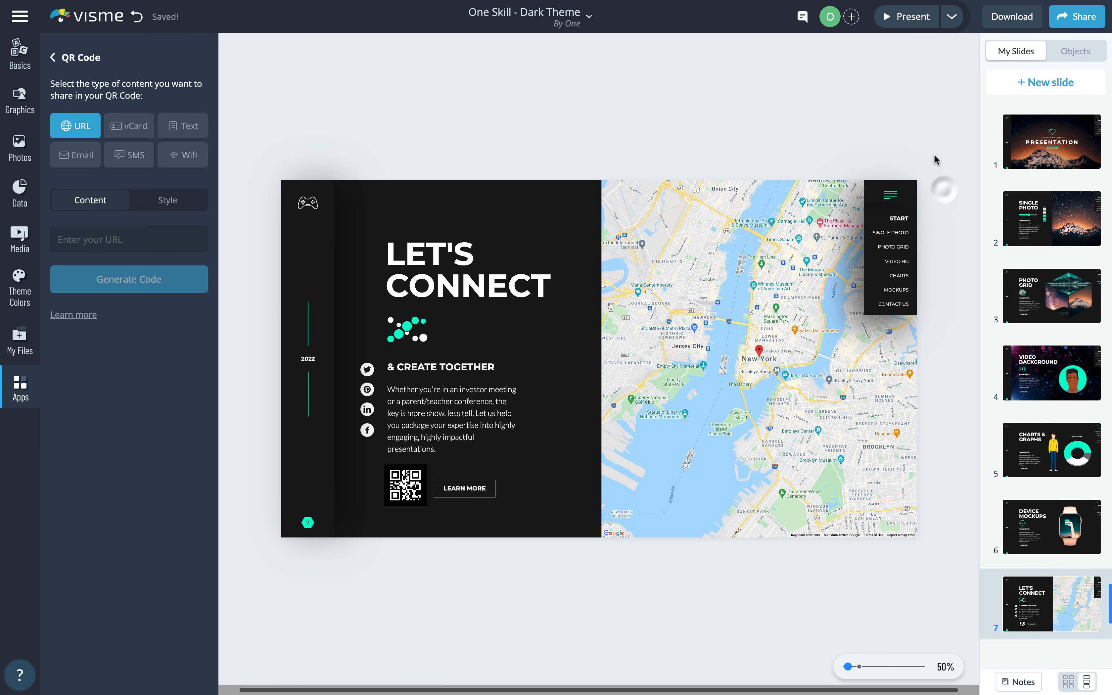
# - Preview the presentation full-screen, then return to the editor with the menu icon group selected
pyautogui.click(908, 17)
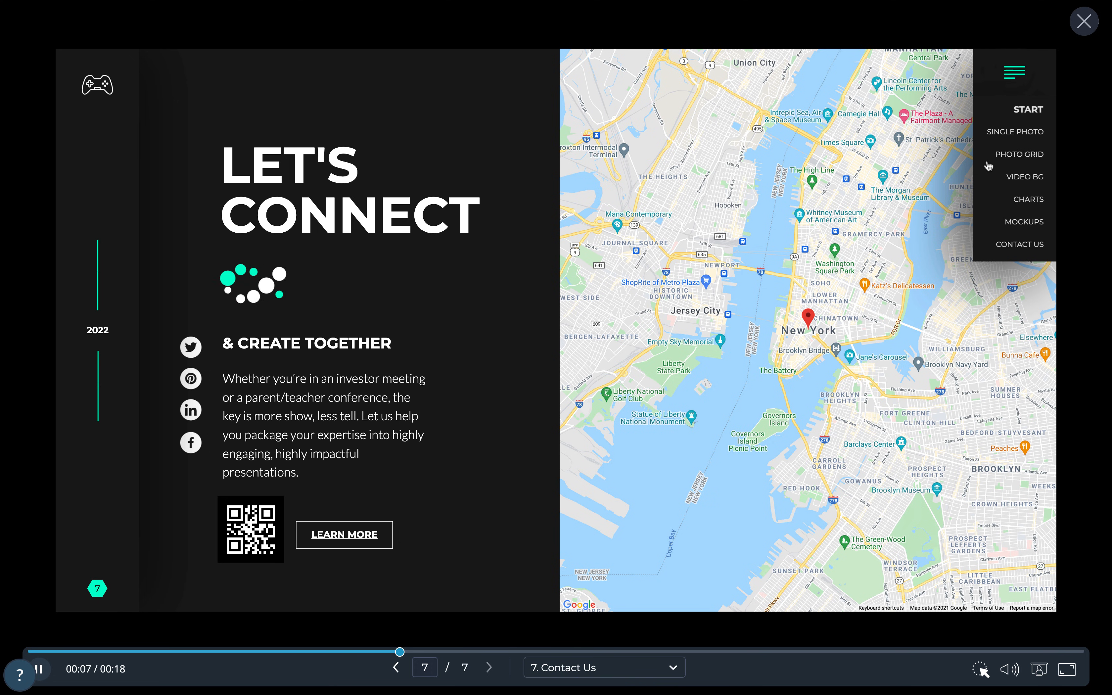
pyautogui.click(1084, 22)
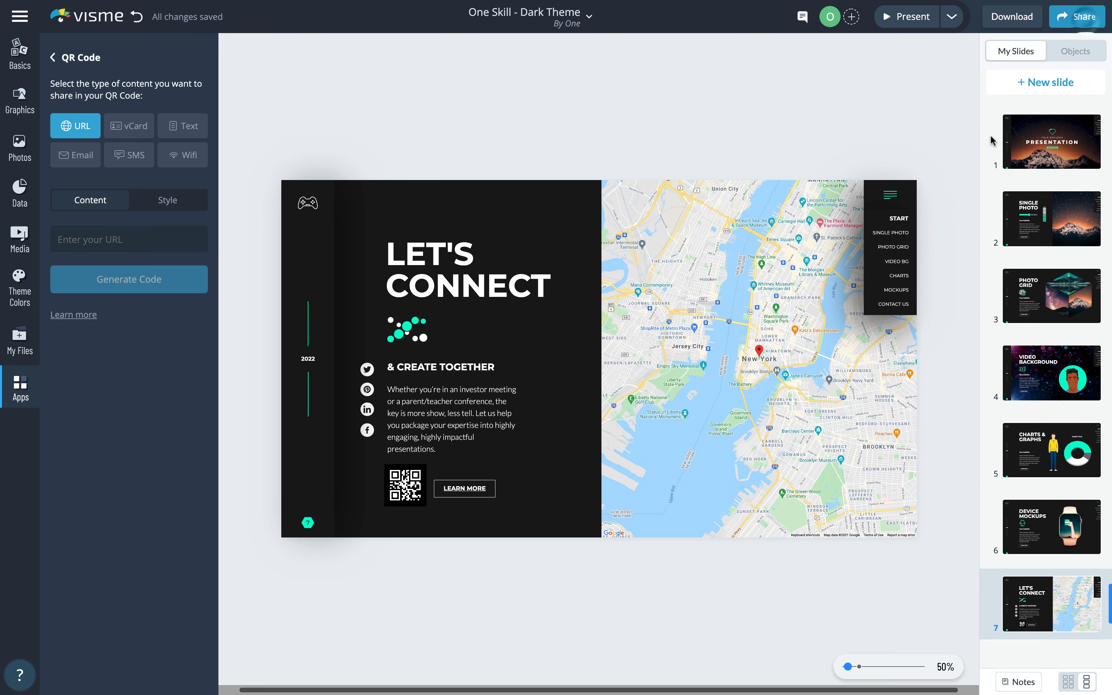
pyautogui.click(914, 187)
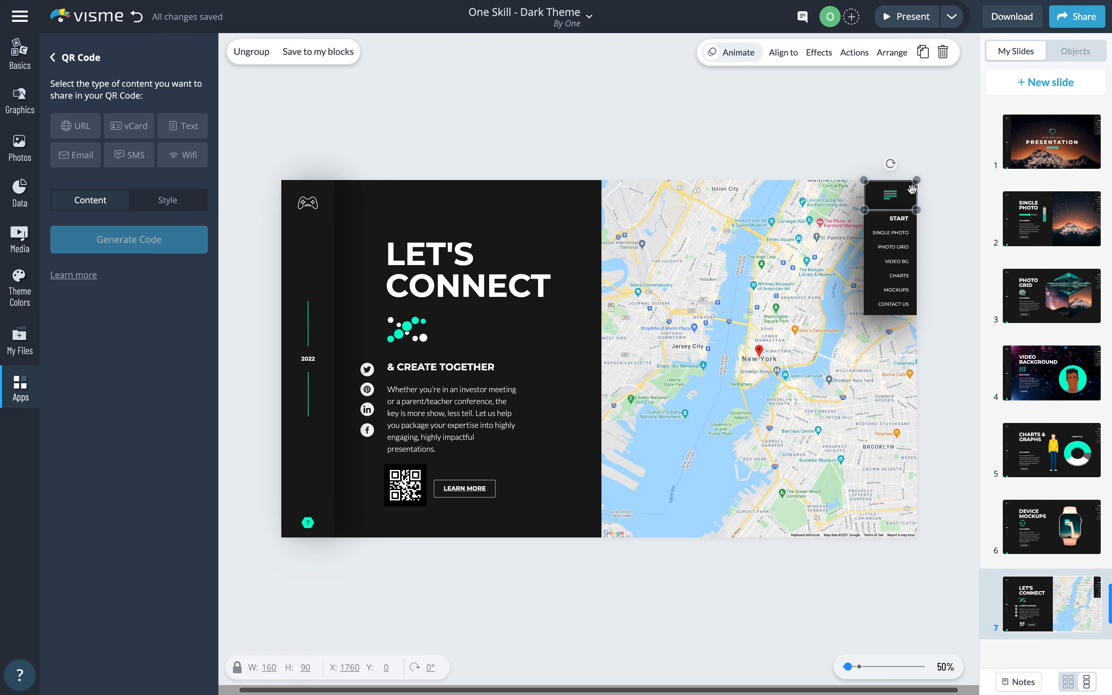
# - Give the menu icon an On Click pop-up showing Group 5, then start the preview
pyautogui.click(843, 54)
pyautogui.click(842, 110)
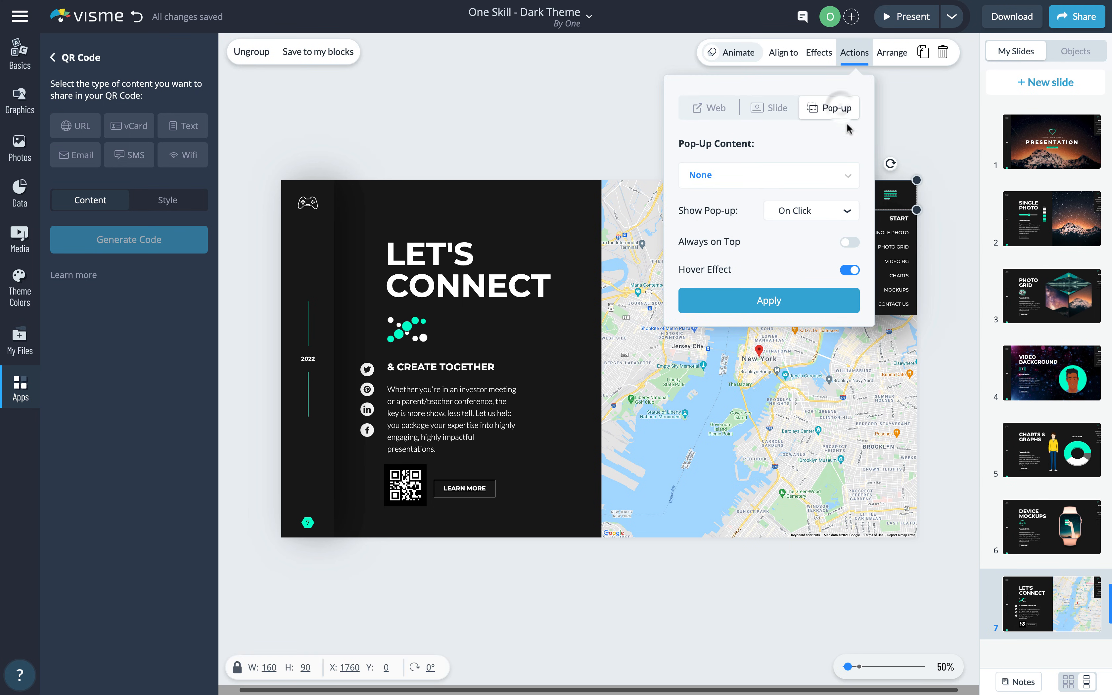
pyautogui.click(846, 177)
pyautogui.scroll(-5, 855, 321)
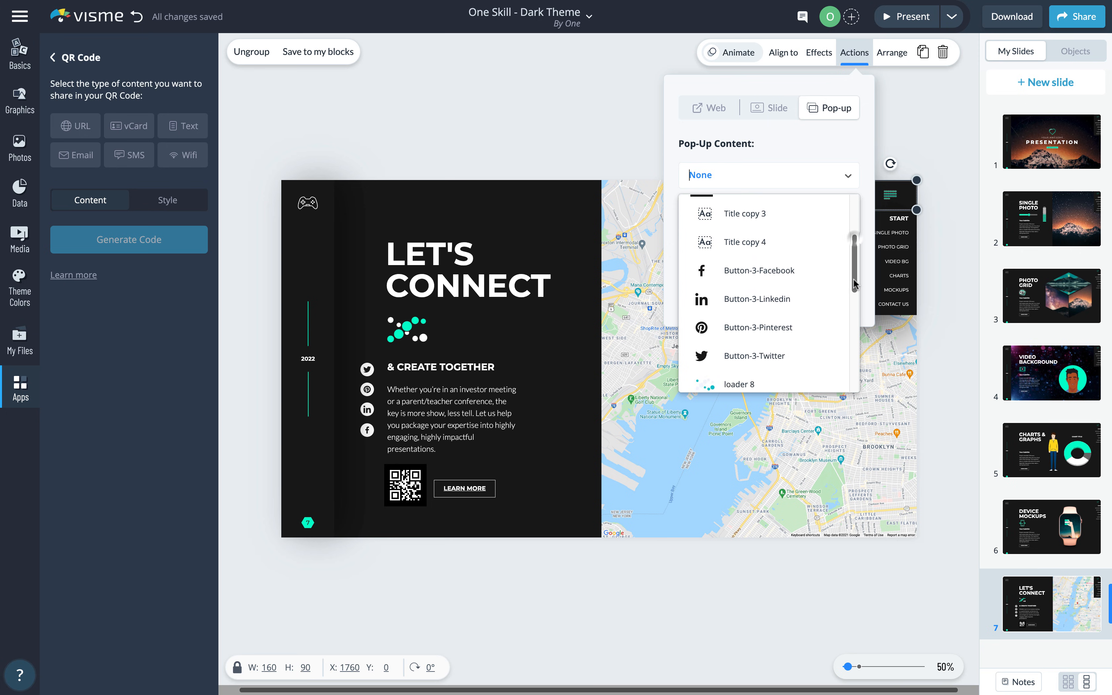
pyautogui.scroll(-3, 855, 322)
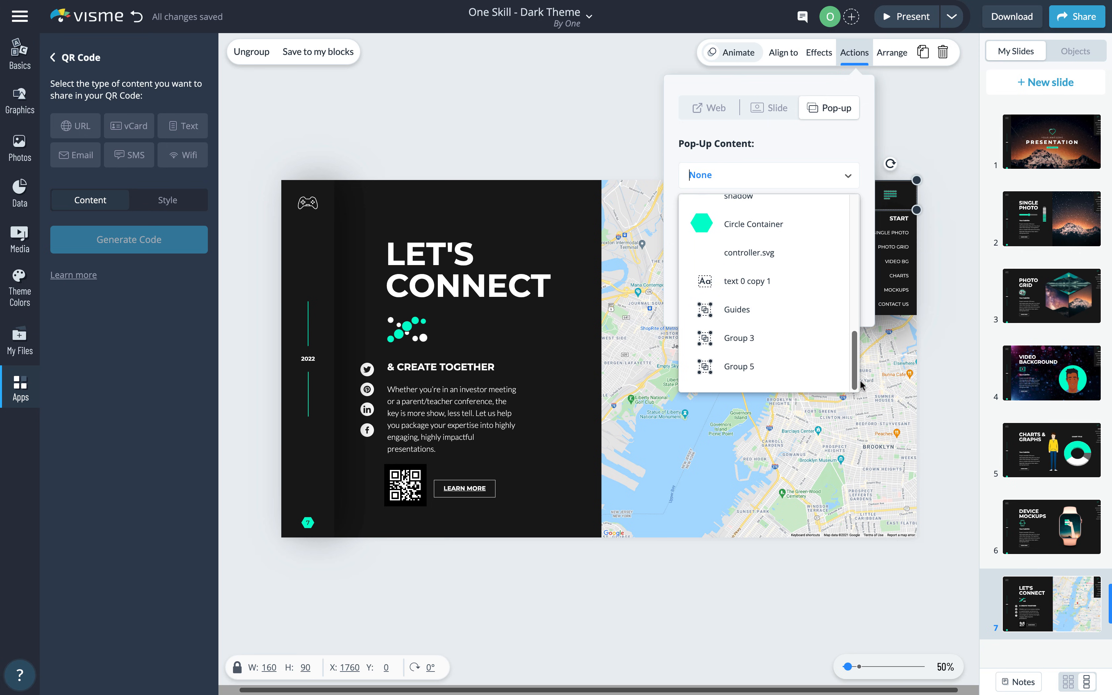
pyautogui.click(789, 363)
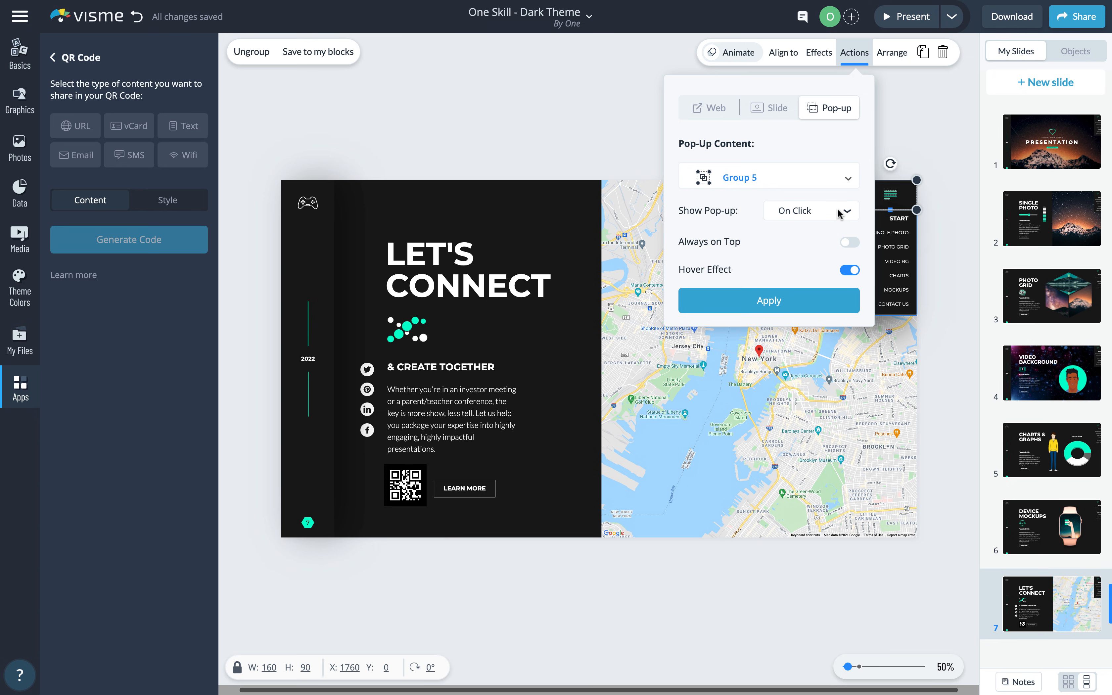
pyautogui.click(818, 301)
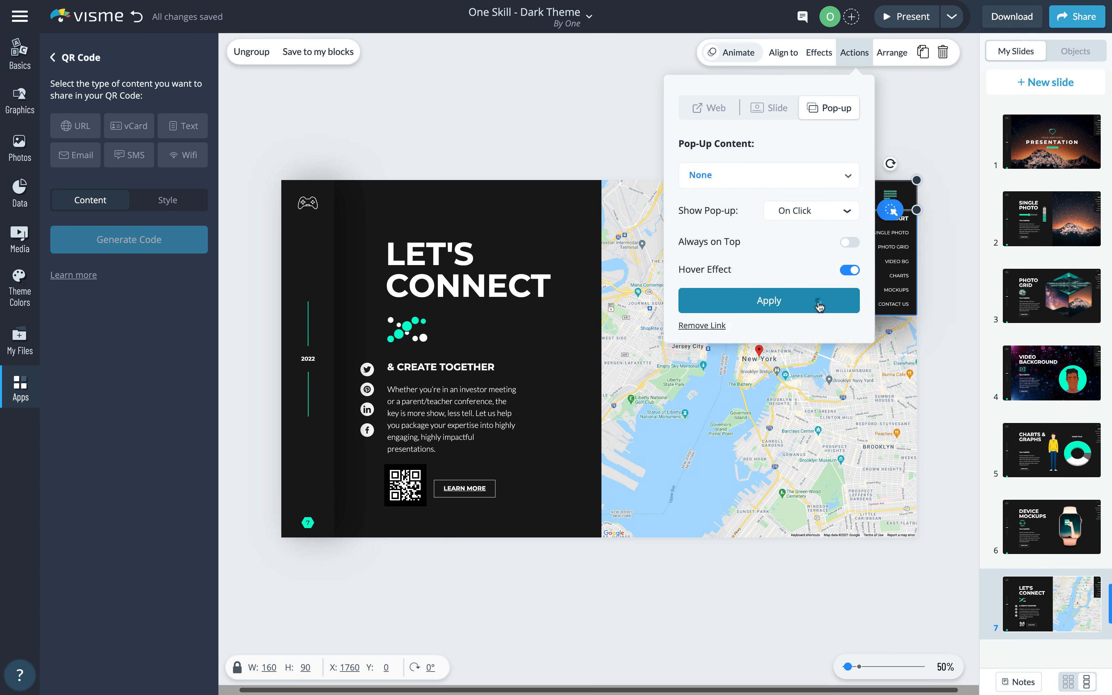
pyautogui.click(904, 19)
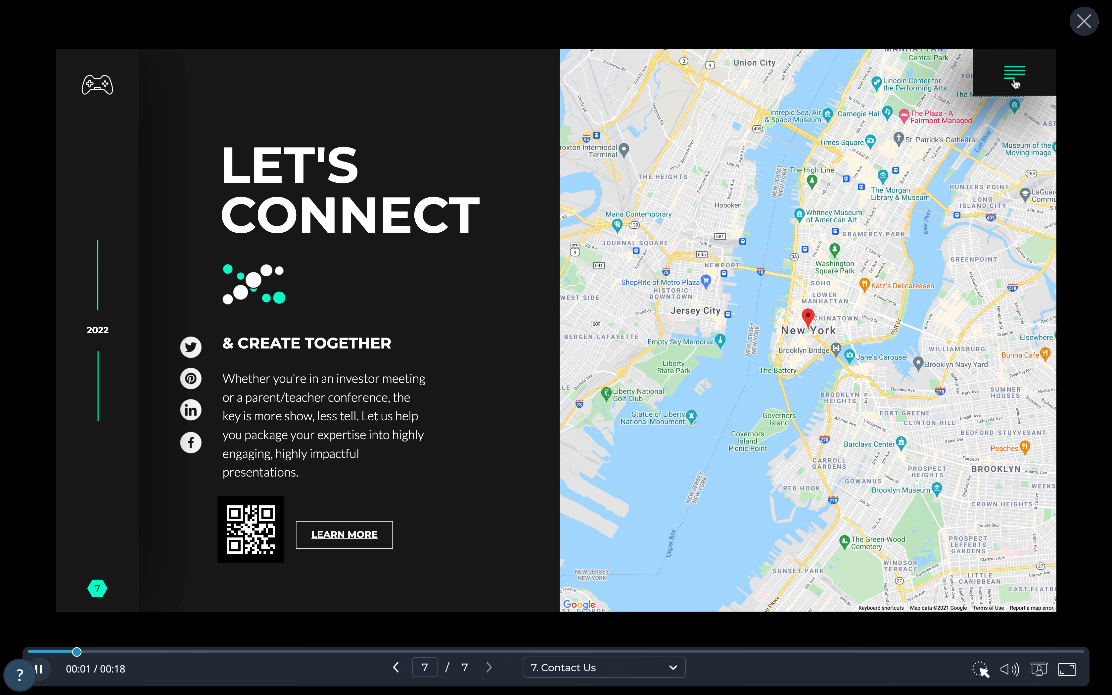
# - Open, close and reopen the hamburger pop-up menu in the preview, then exit it
pyautogui.click(1015, 74)
pyautogui.click(1015, 73)
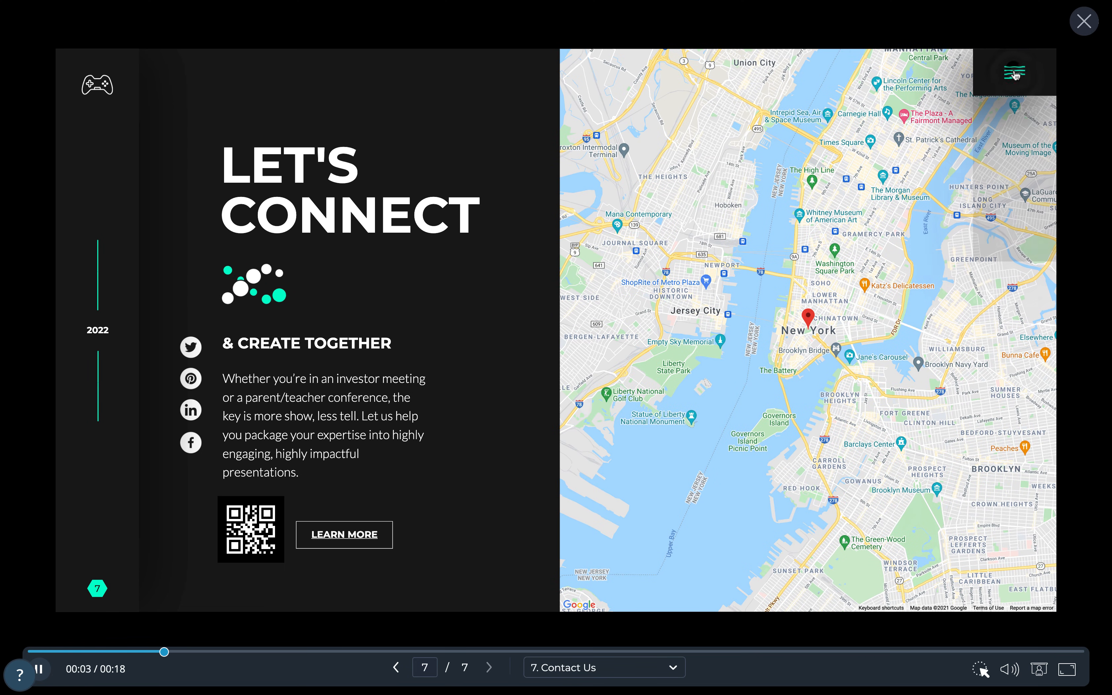
pyautogui.click(1015, 73)
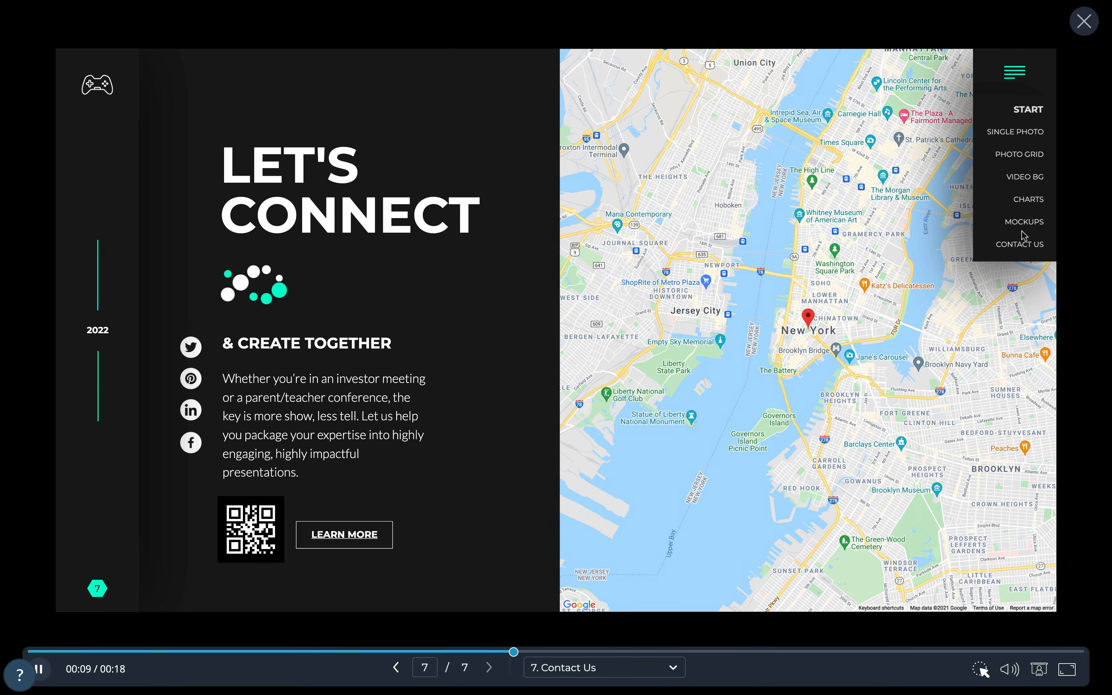
pyautogui.click(1084, 26)
# - Check that the PHOTO GRID menu item links to the Photo Grid slide, leaving it unchanged
pyautogui.click(898, 247)
pyautogui.click(900, 251)
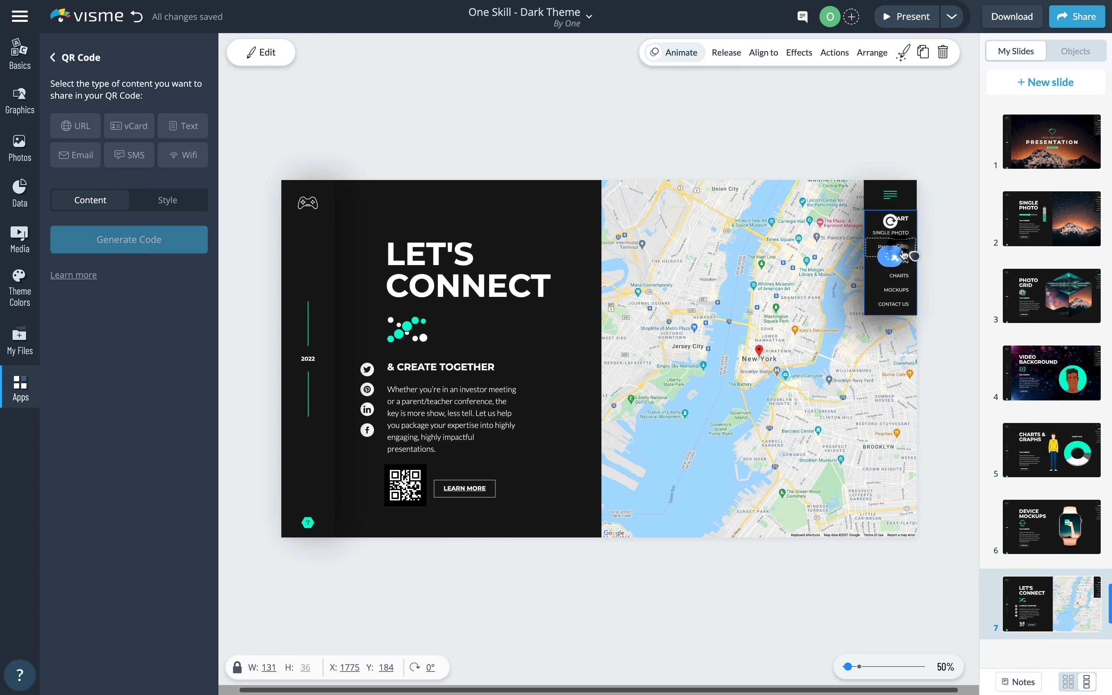
pyautogui.click(894, 259)
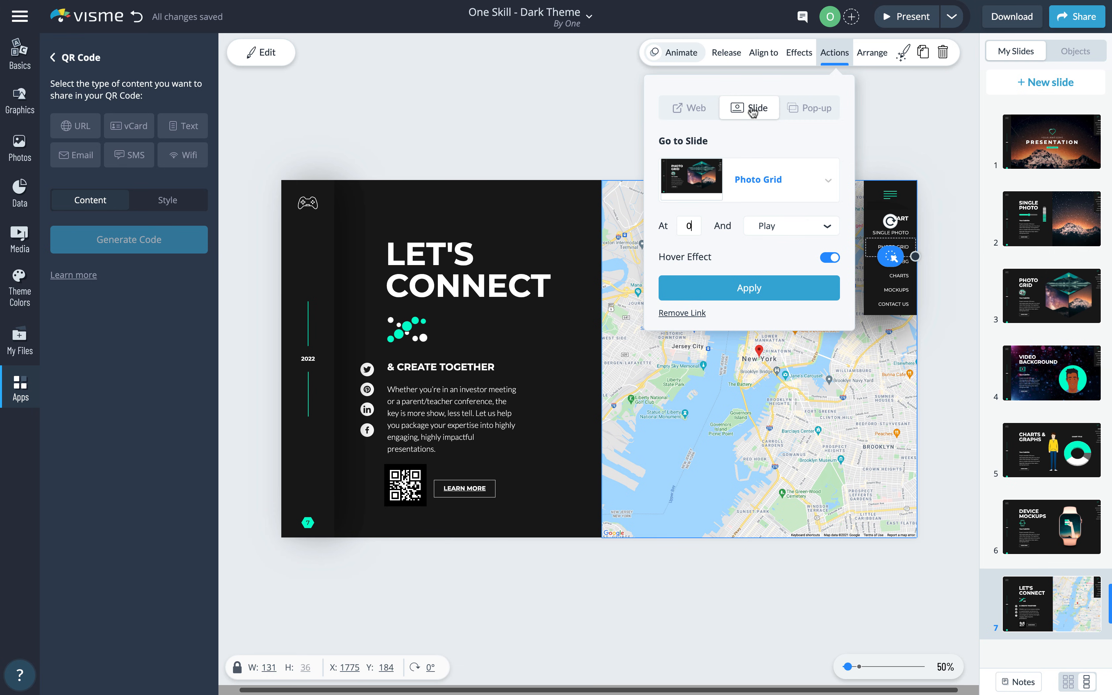
pyautogui.click(827, 180)
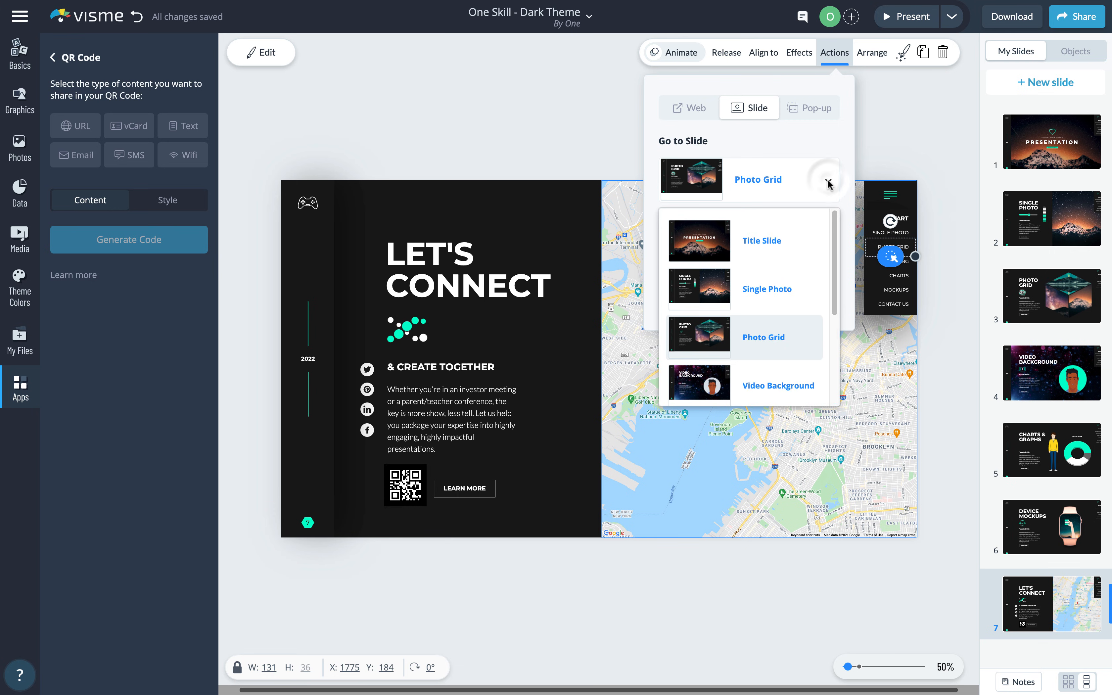
pyautogui.click(873, 133)
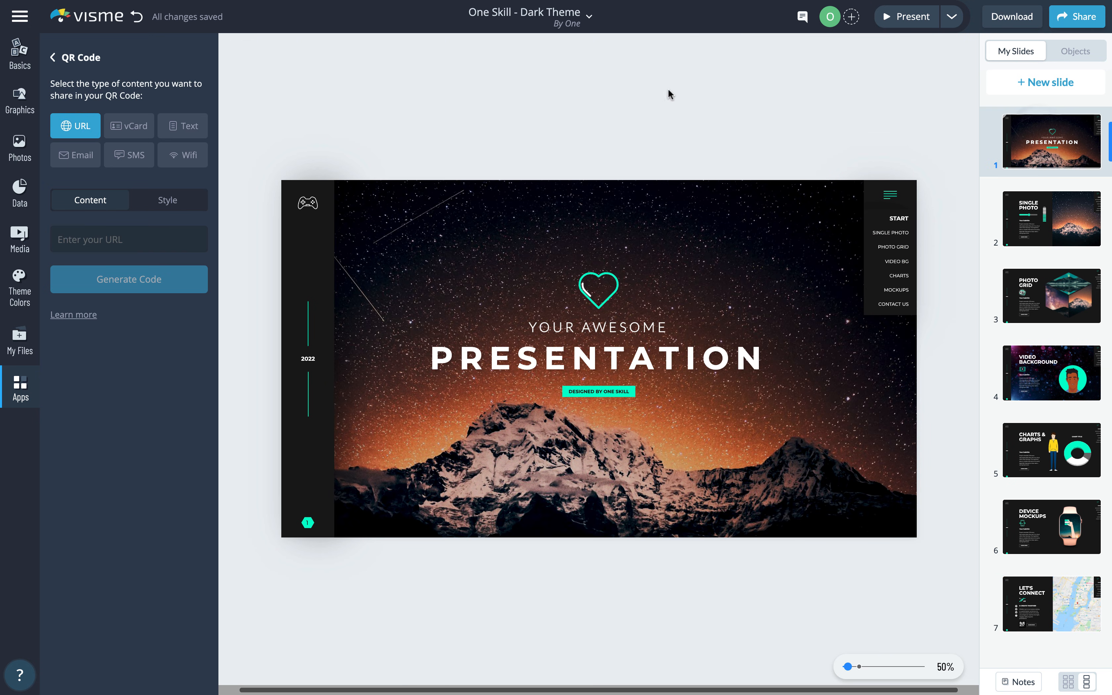
# - Open the Basics panel, then jump between slides using the hamburger menu during full-screen playback
pyautogui.click(24, 55)
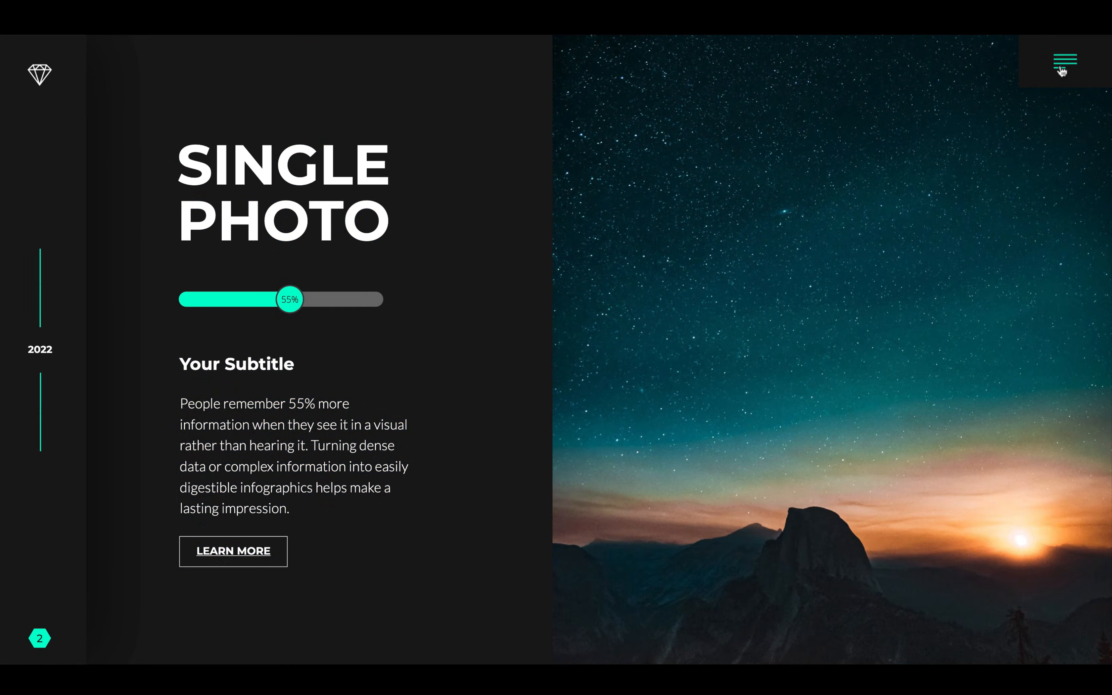
pyautogui.click(1062, 71)
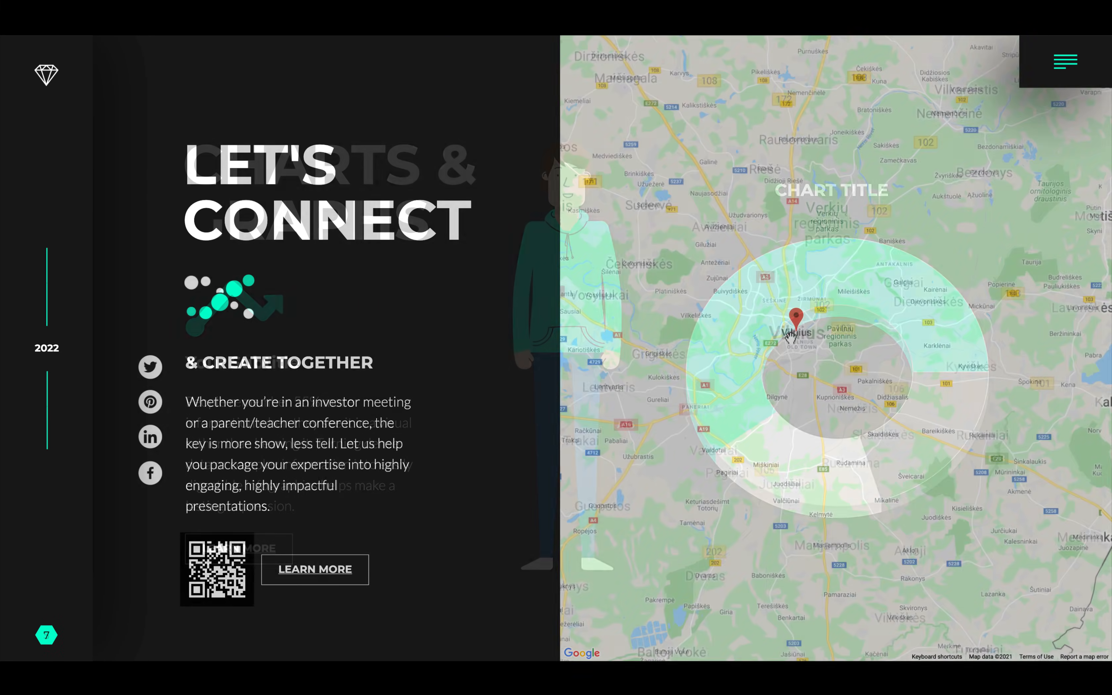
pyautogui.scroll(5, 790, 338)
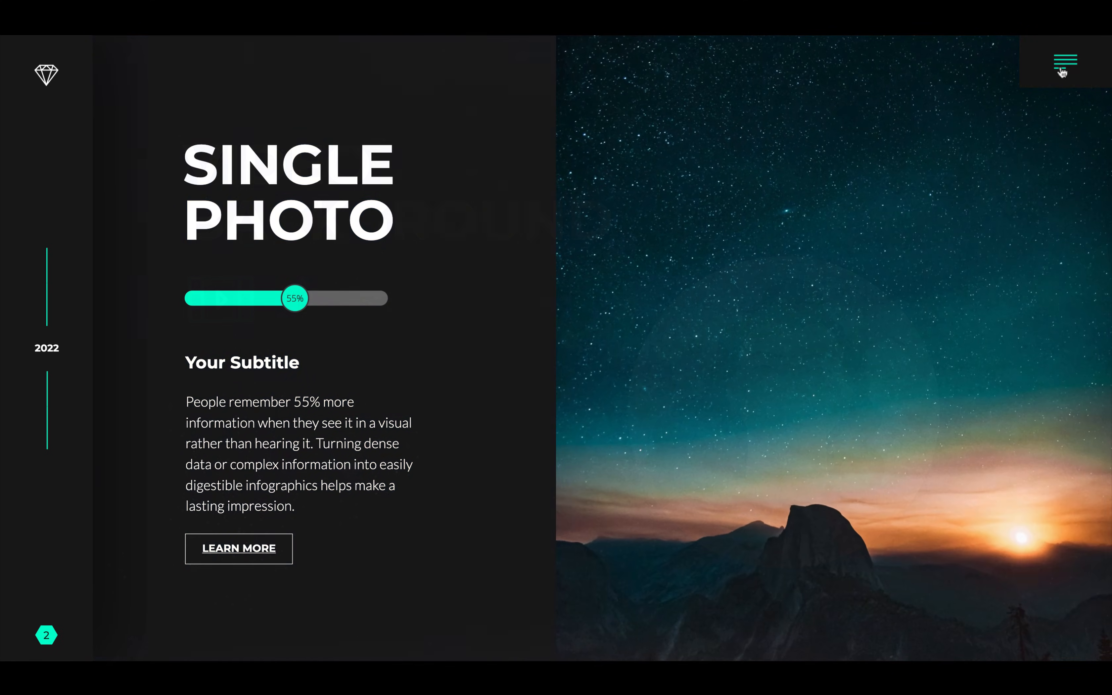
pyautogui.click(1062, 69)
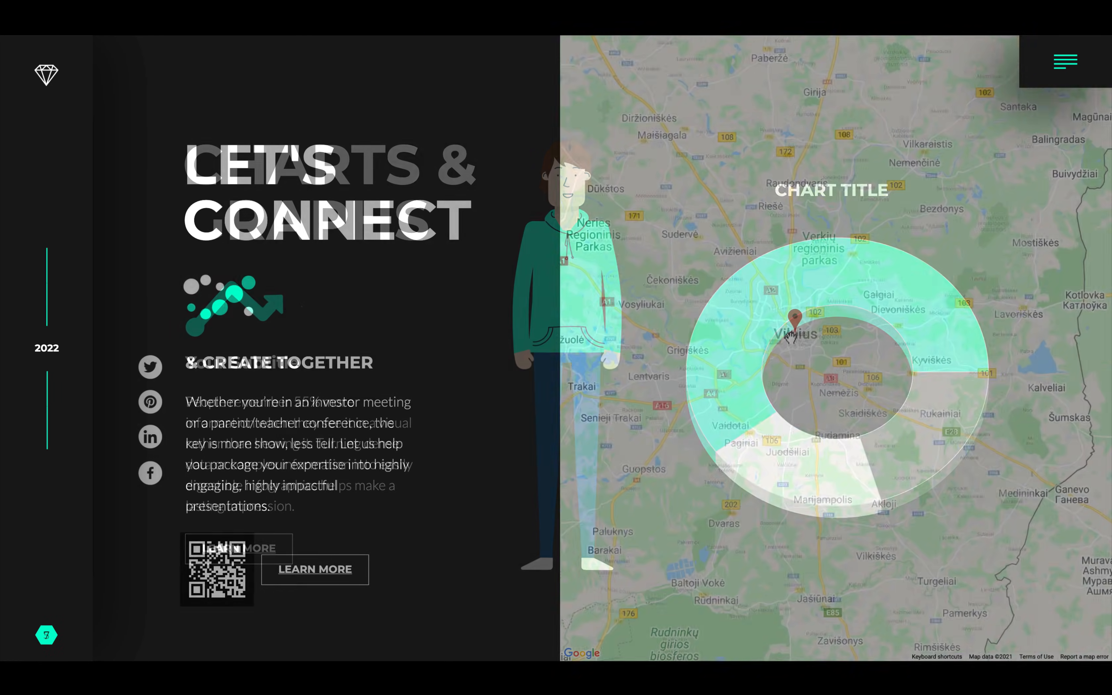
pyautogui.scroll(5, 791, 338)
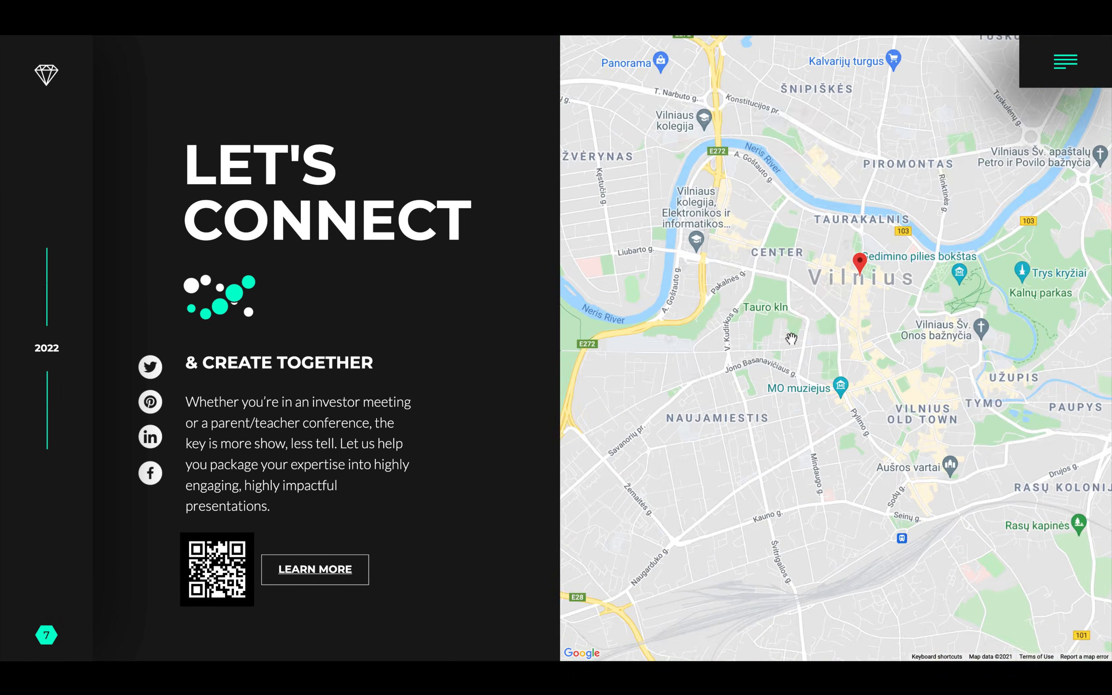